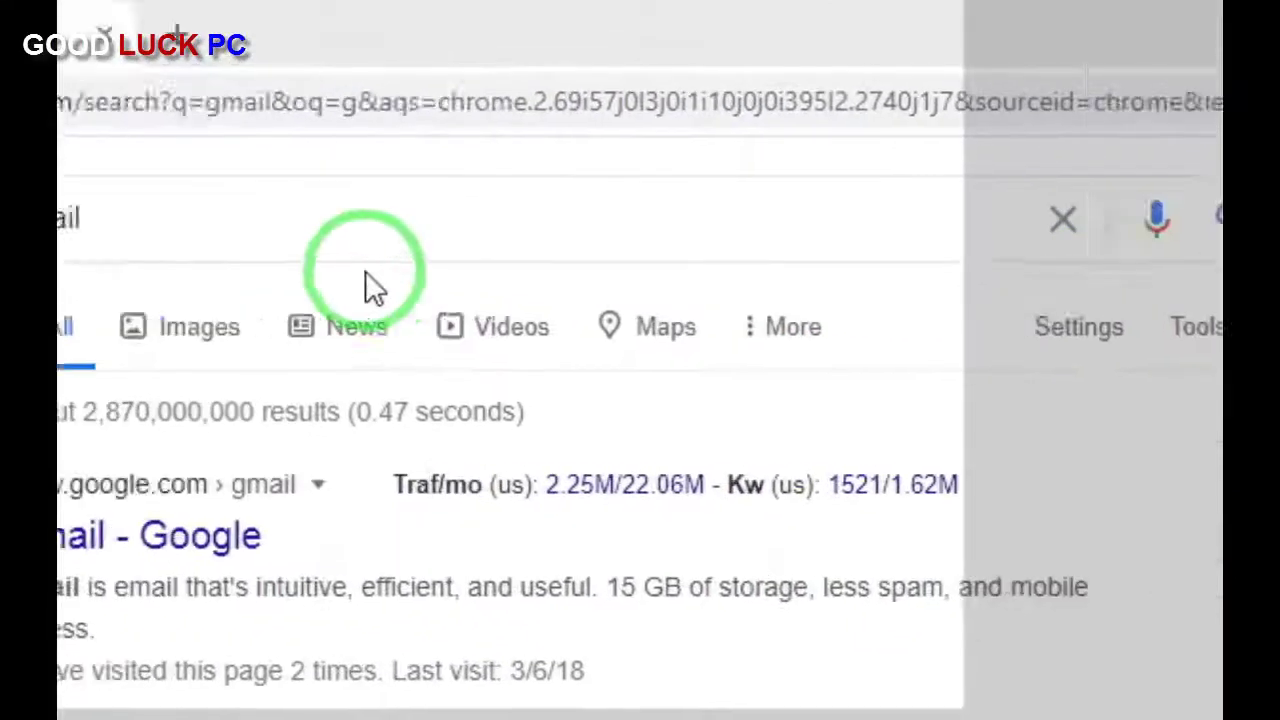
Step: Search Google for "idm download manager" and close the photo viewer window covering the image results
click(555, 220)
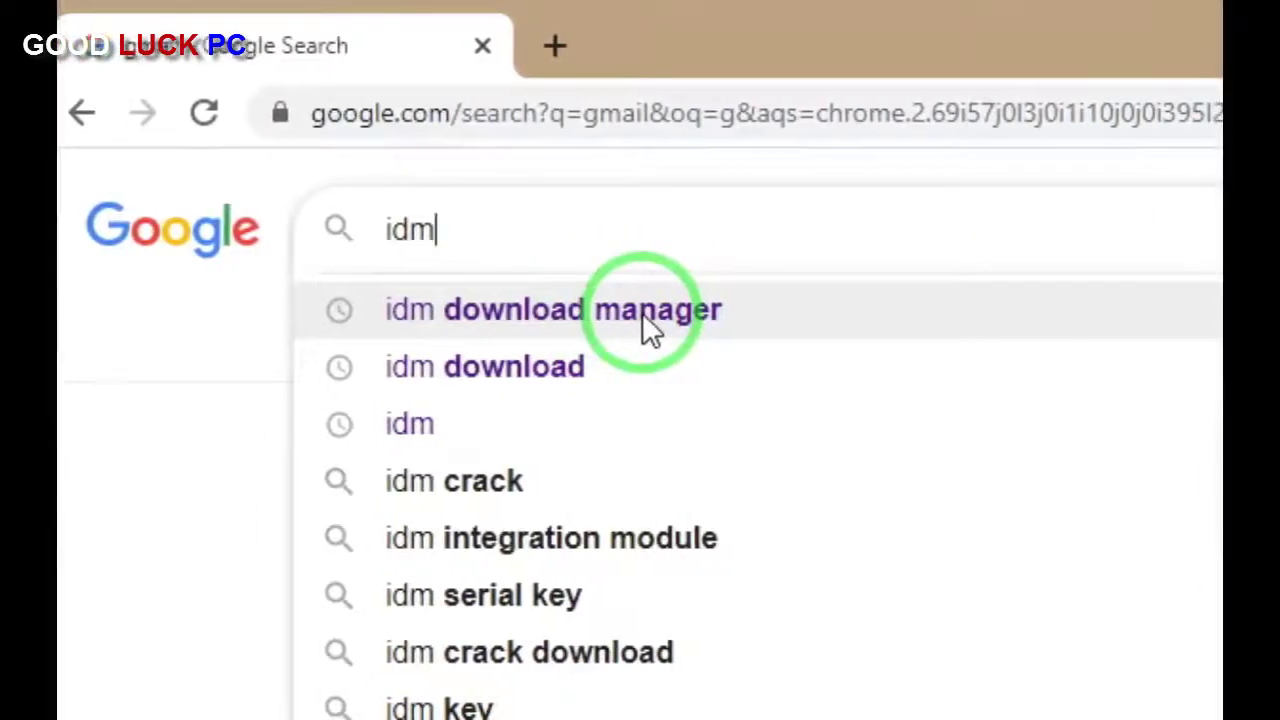
click(647, 322)
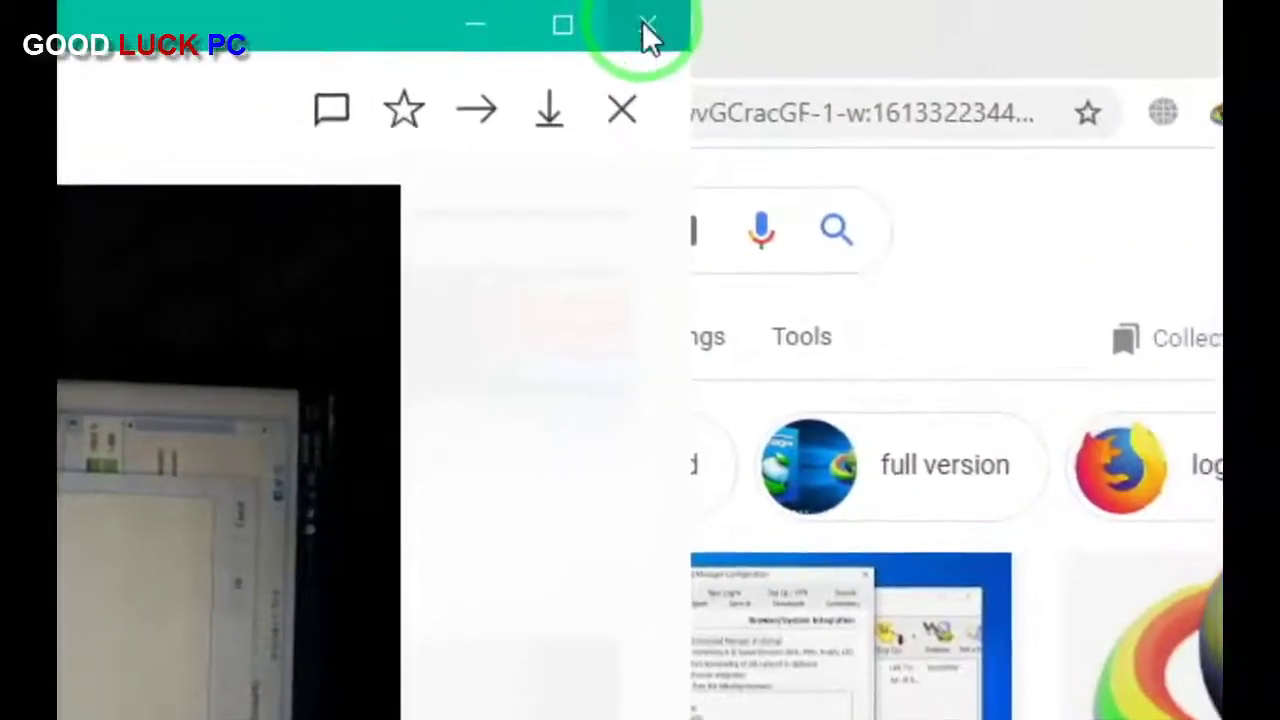
click(648, 30)
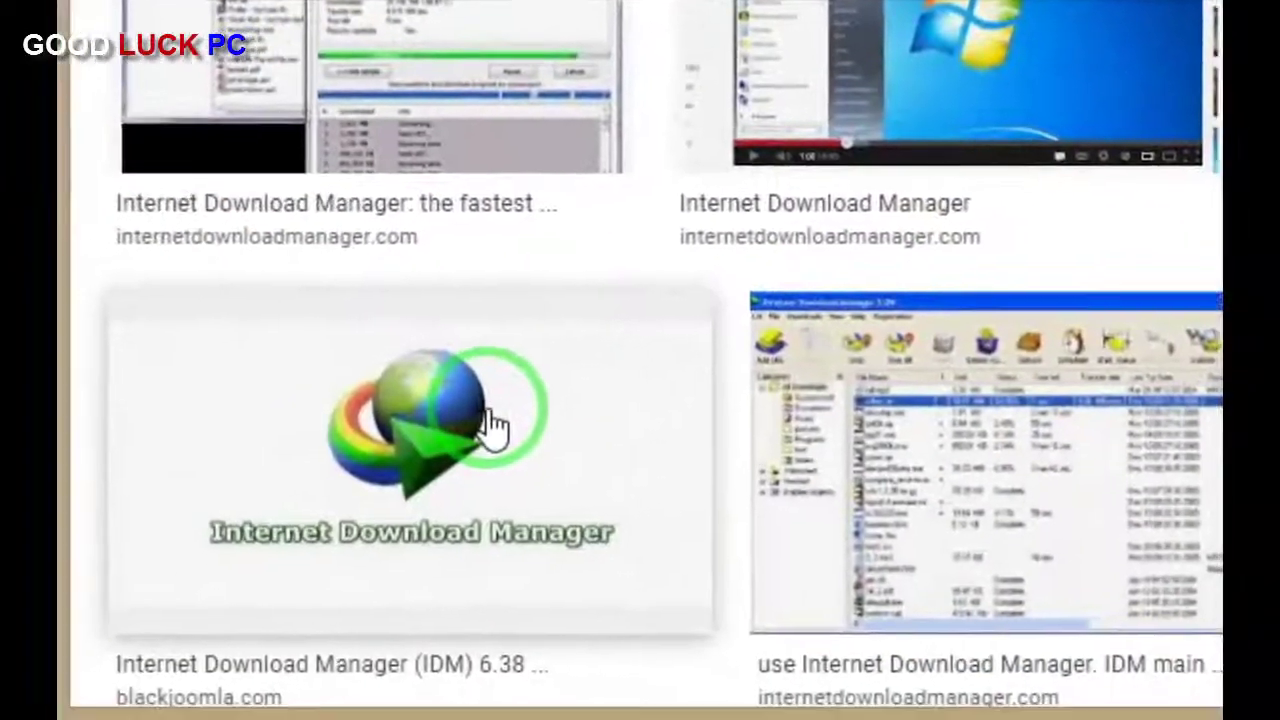
Step: Open the Internet Download Manager logo images from blackjoomla.com and getintopc.com in separate new tabs
right_click(462, 420)
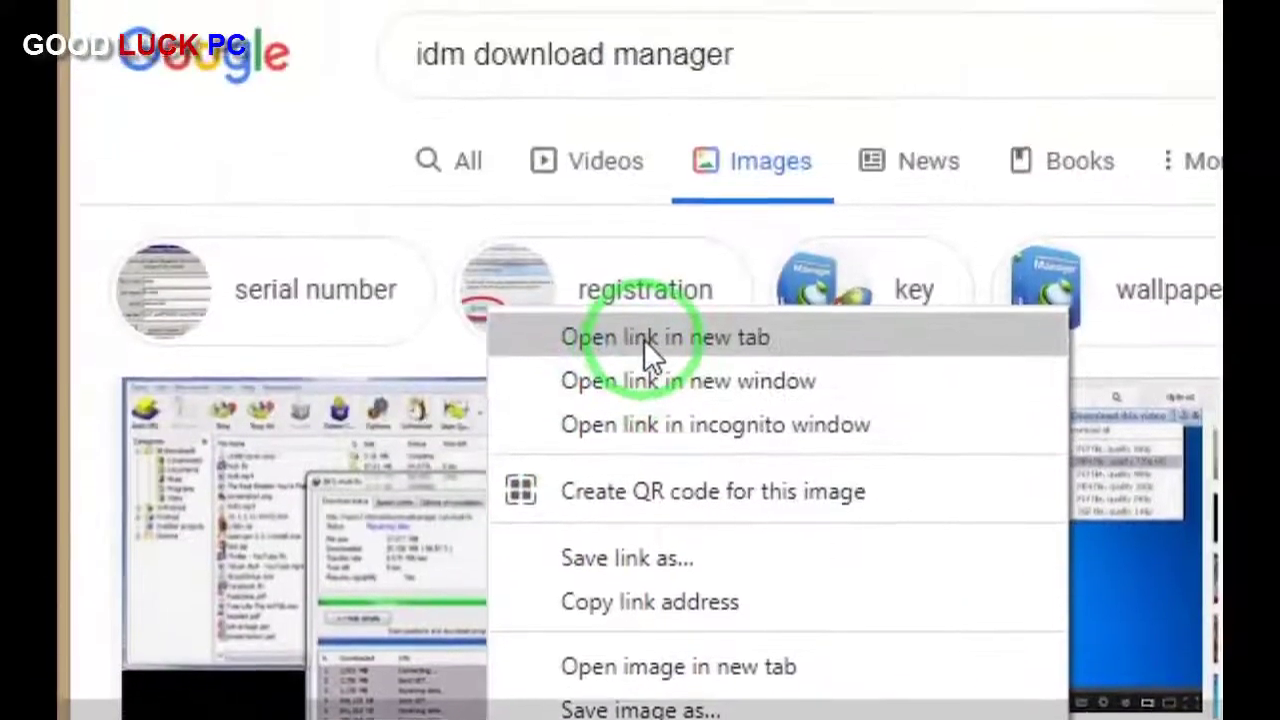
click(646, 340)
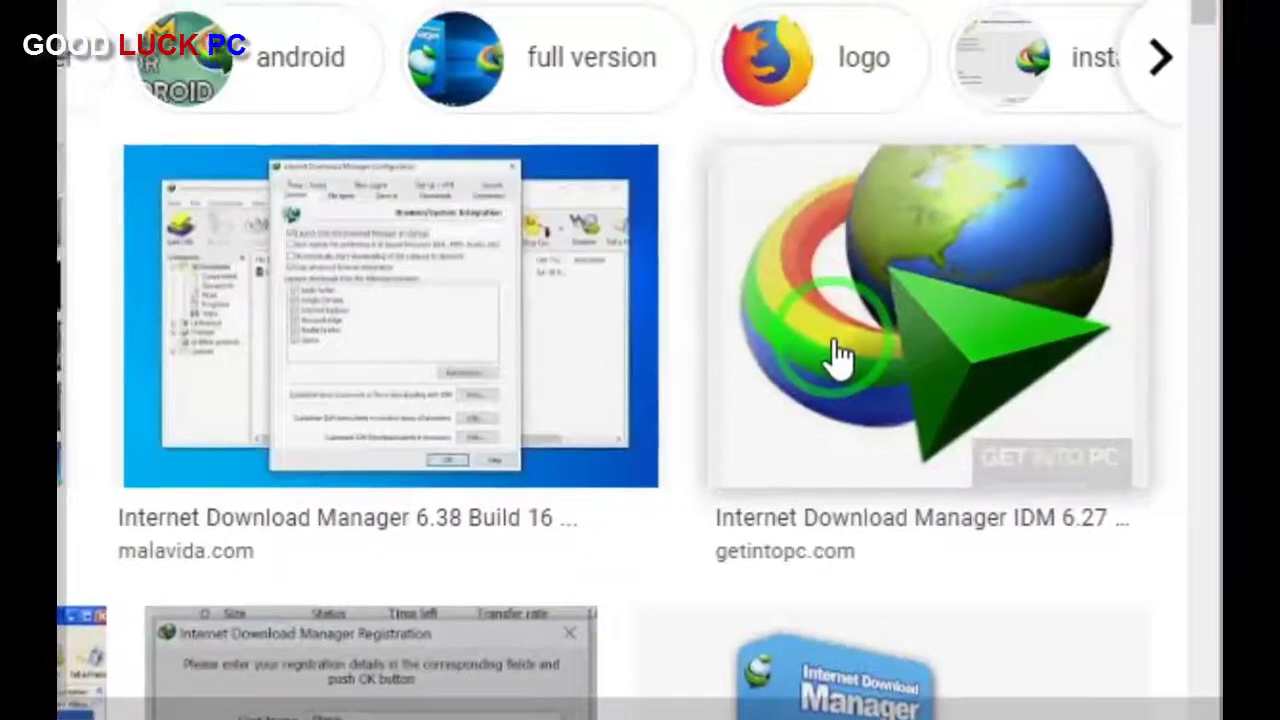
right_click(836, 345)
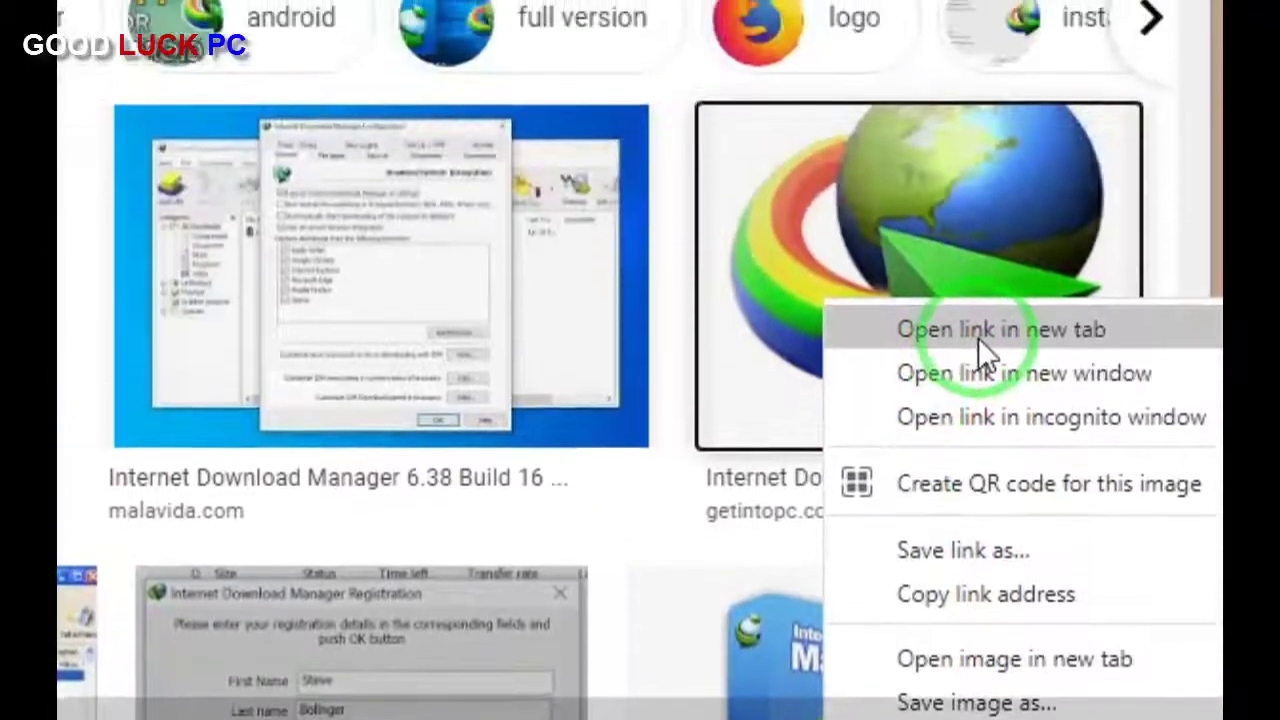
click(980, 158)
Step: Open the "IDM 6.36 Build 7 Free Download" image from getallcodex.com in a new tab
click(1195, 700)
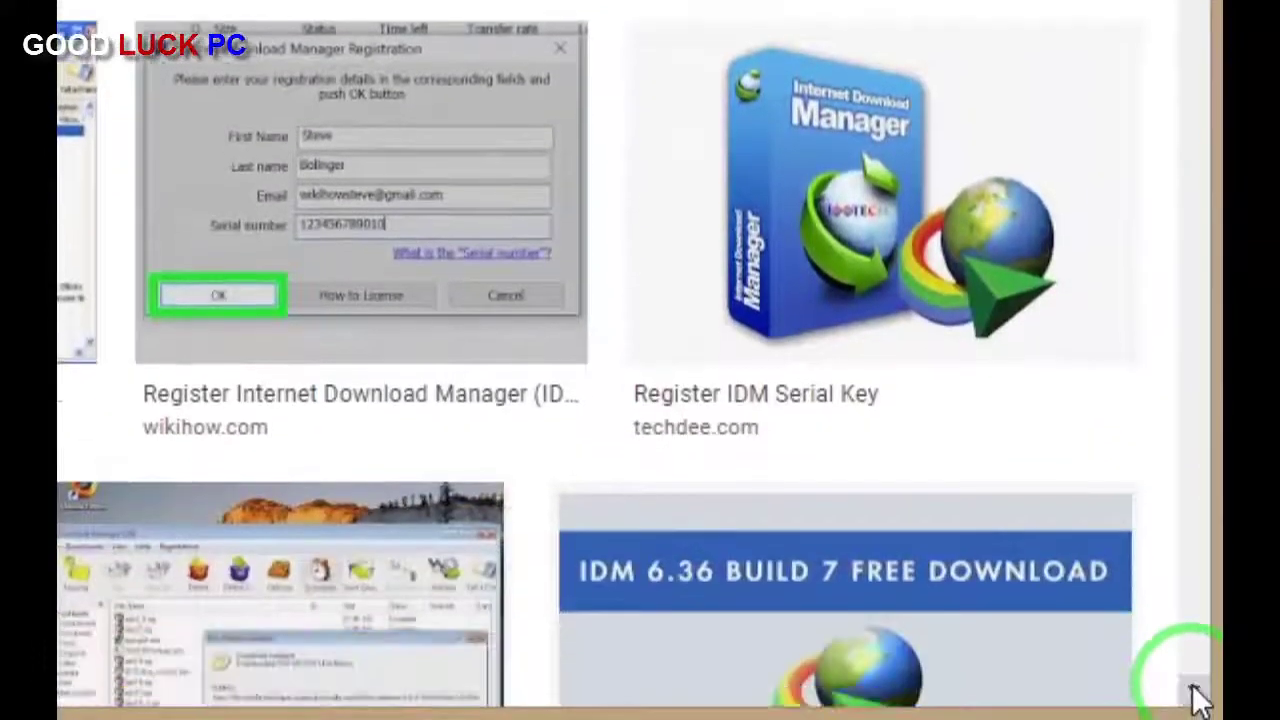
drag(1195, 700, 1195, 700)
scroll(729, 51, up, 3)
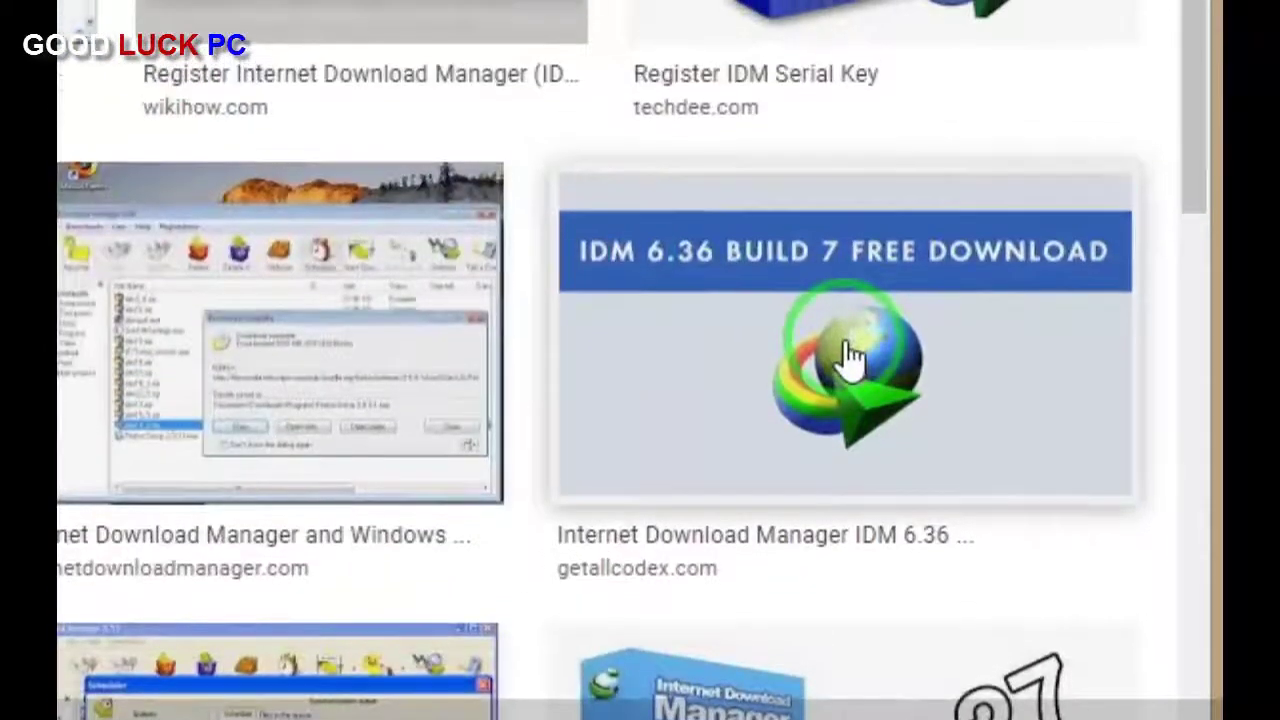
right_click(844, 354)
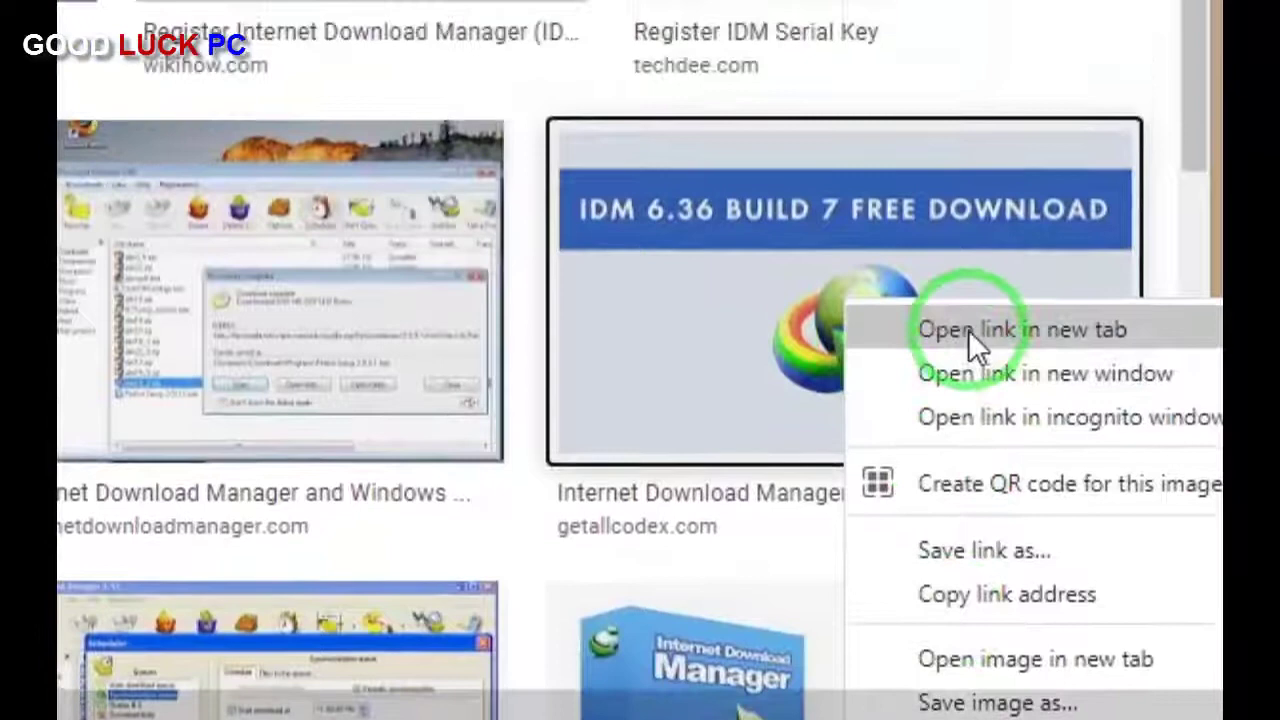
click(966, 283)
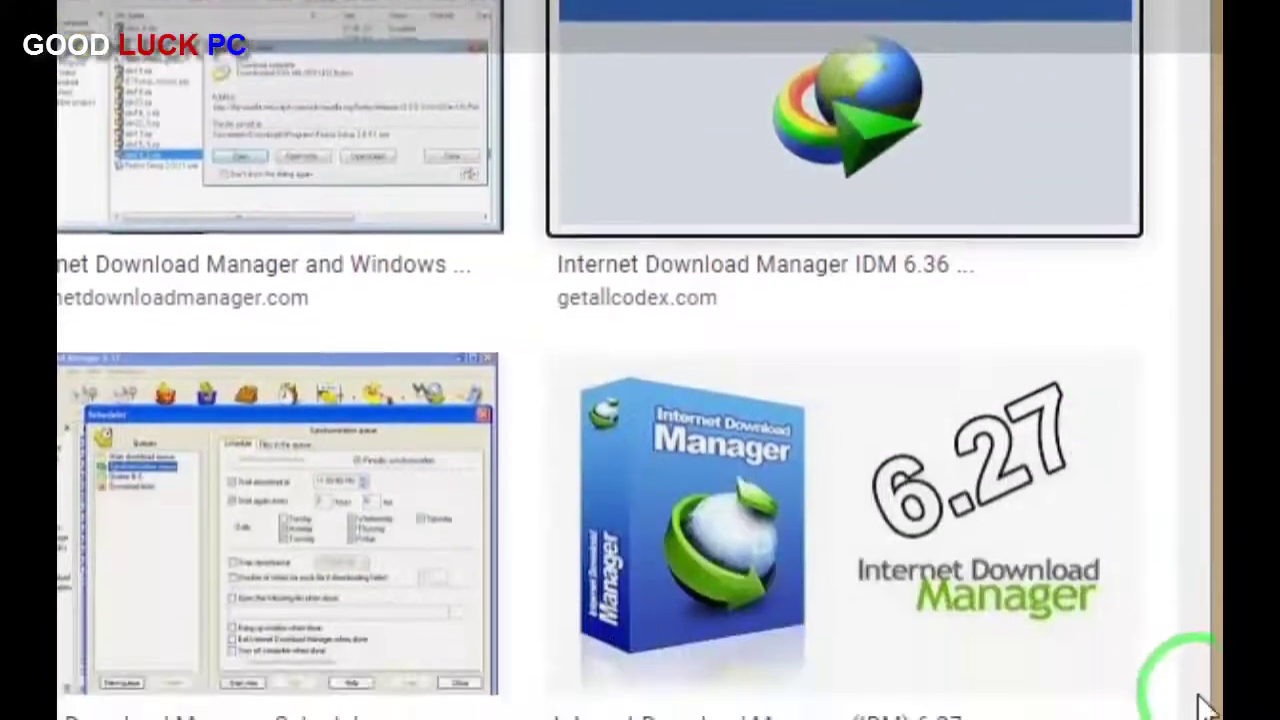
Step: Open the "IDM Crack + Patch" image from youtube.com and the "IDM Internet Download Manager FREE" image from techsprobe.com in new tabs
click(1198, 694)
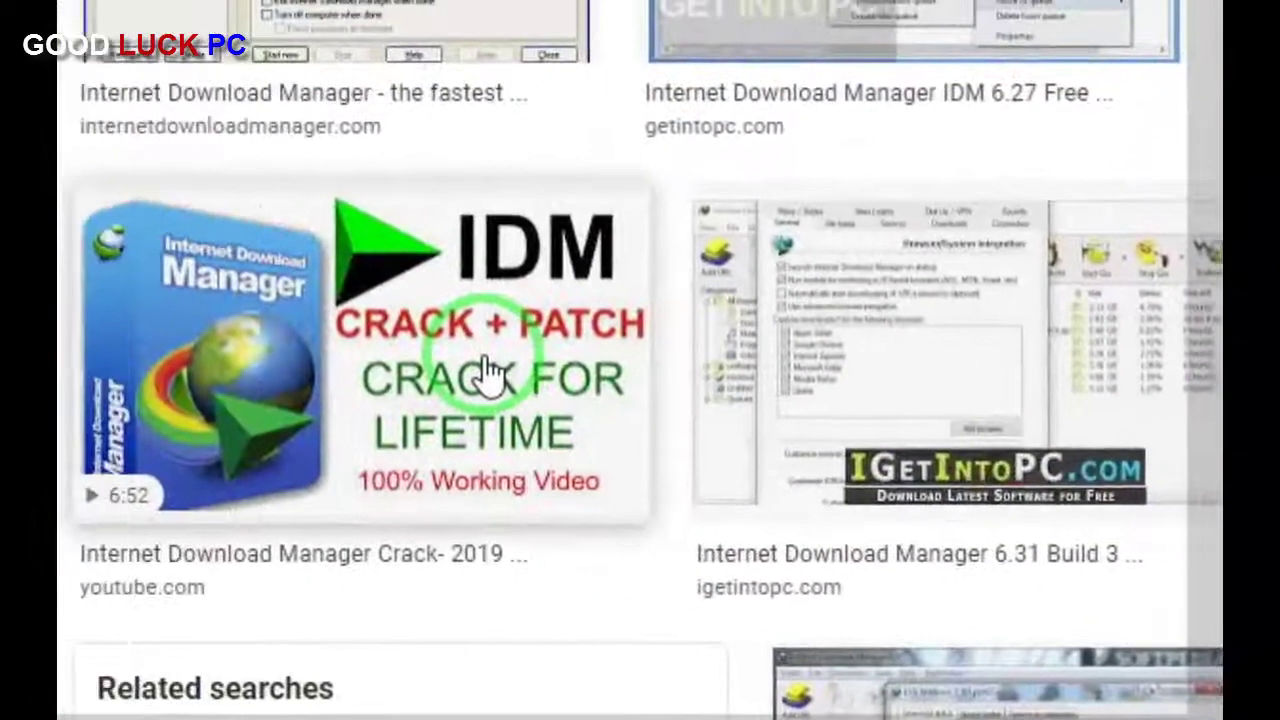
right_click(490, 370)
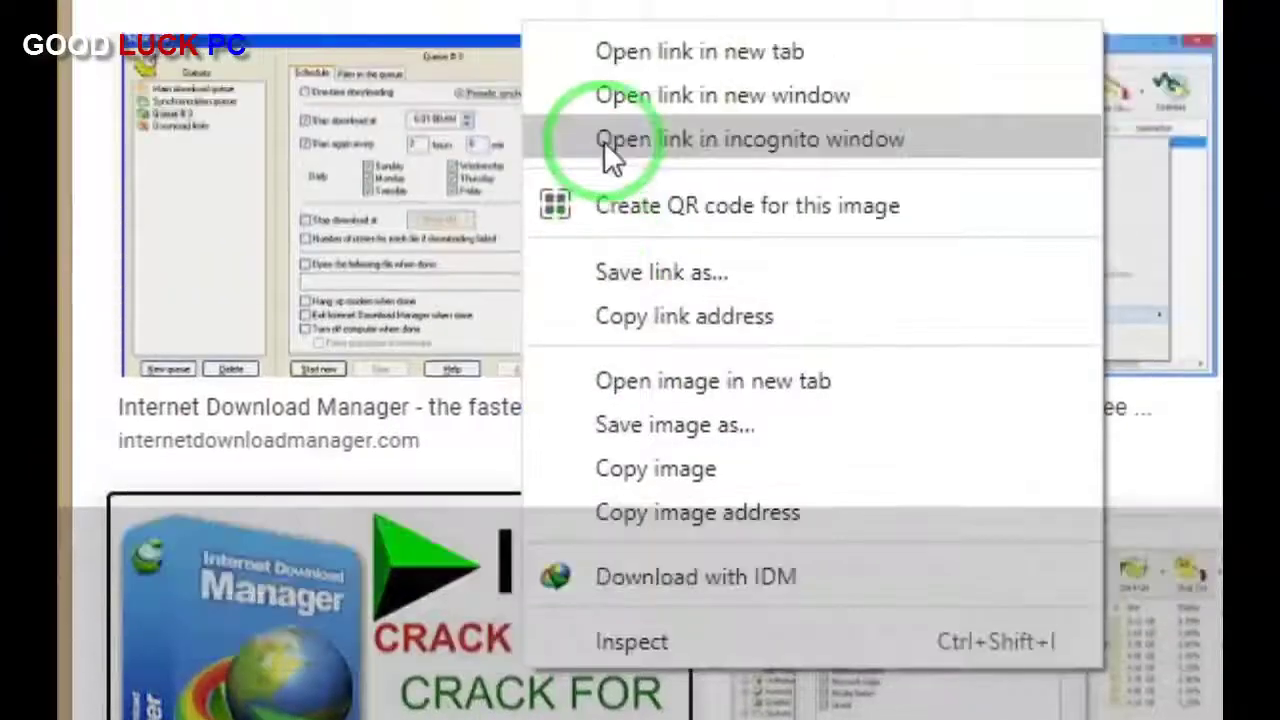
click(700, 51)
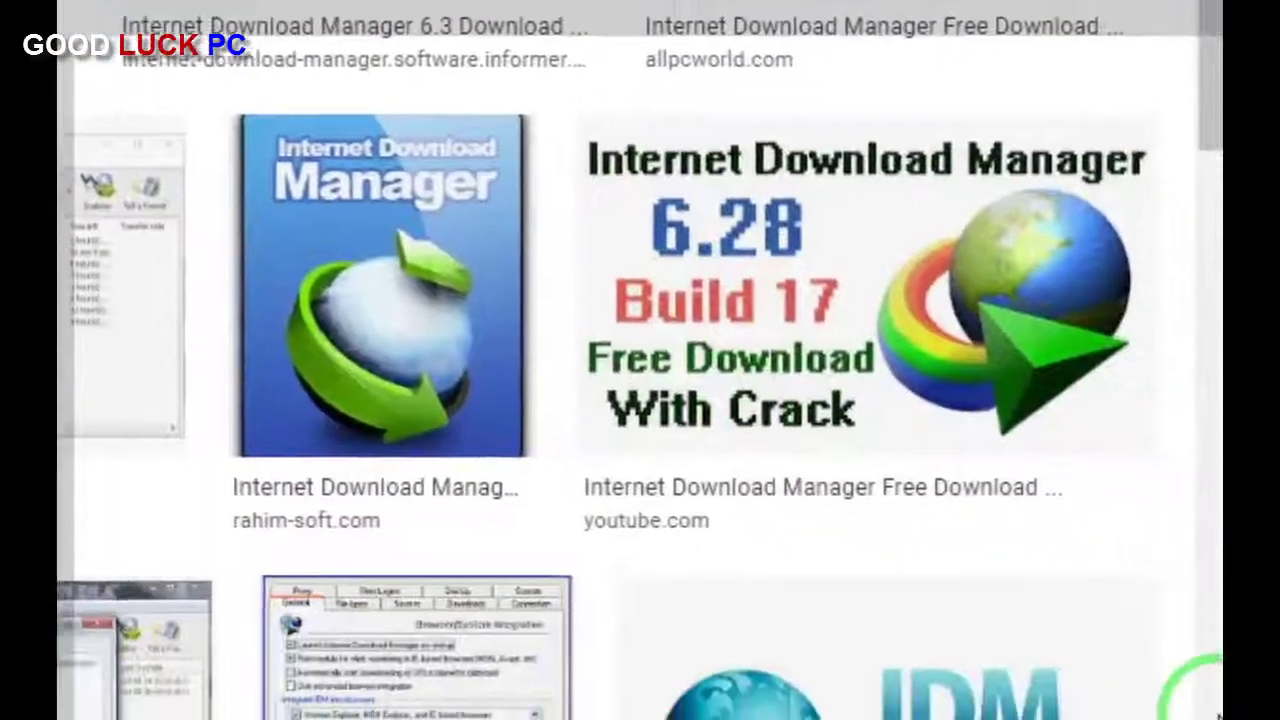
scroll(1197, 700, down, 6)
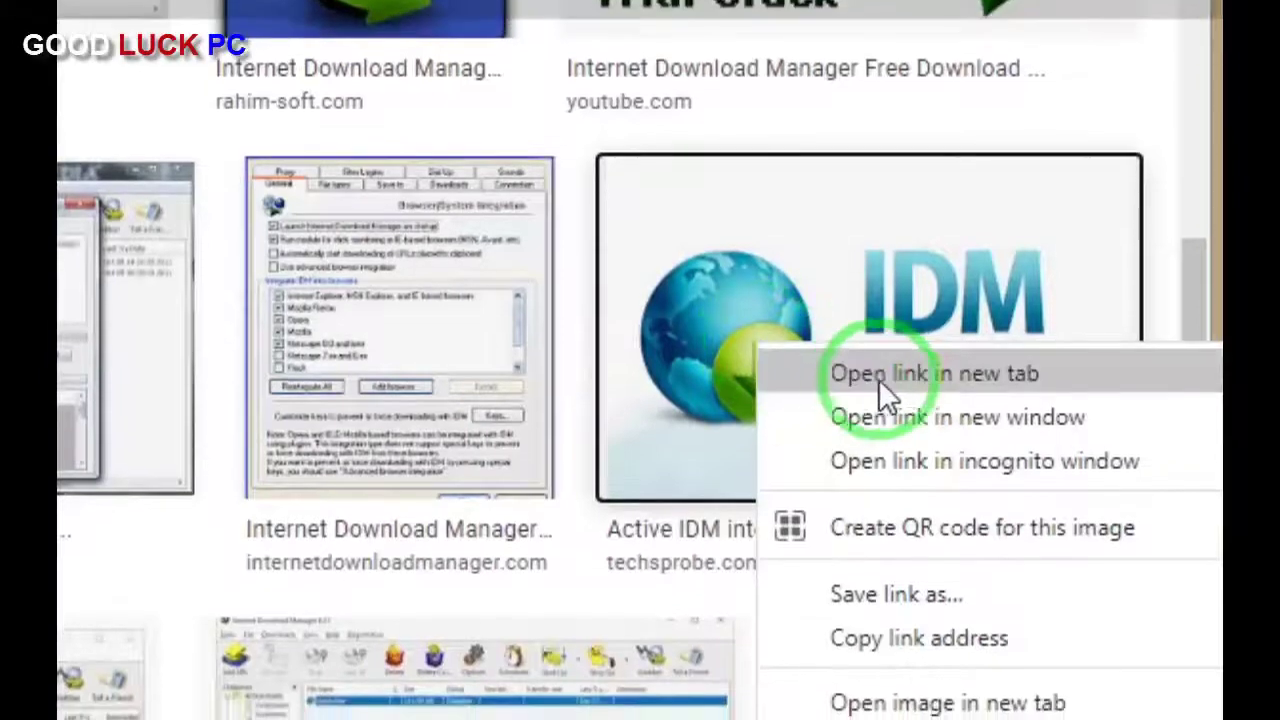
click(882, 363)
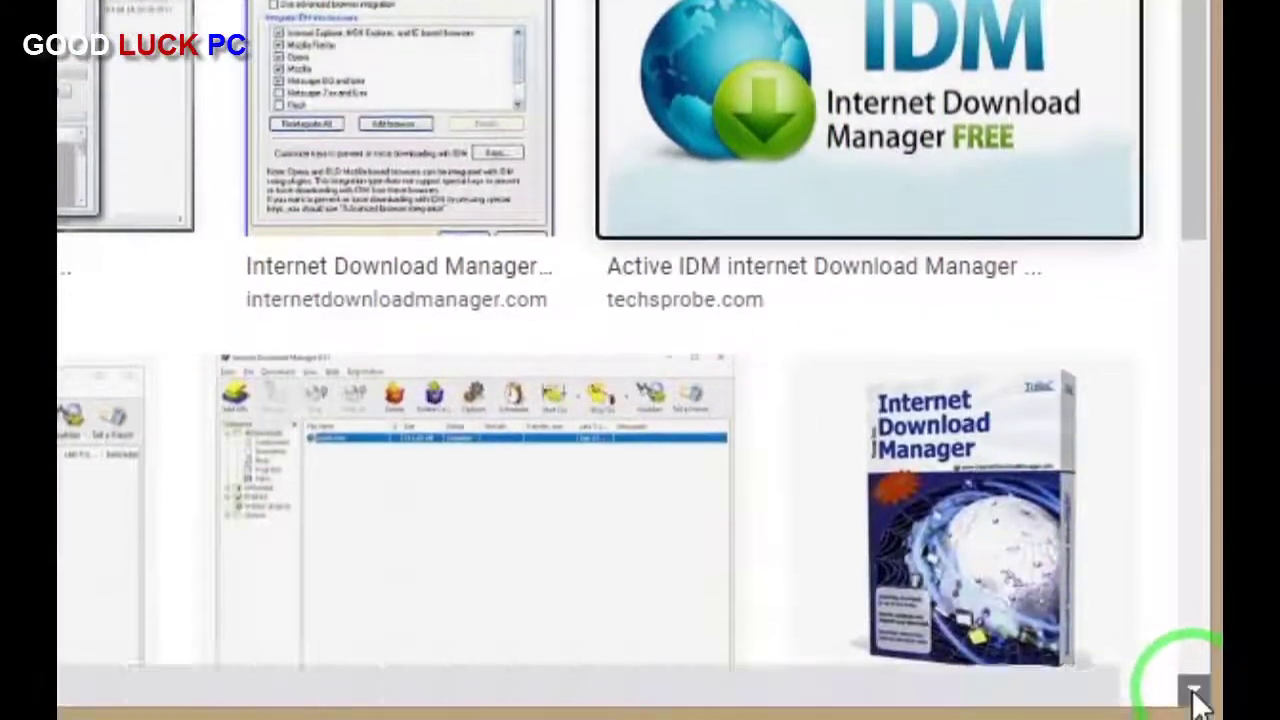
Step: Open the "IDM Serial Key Activation" image from iproductkeys.com in a new tab
drag(1196, 690, 1196, 690)
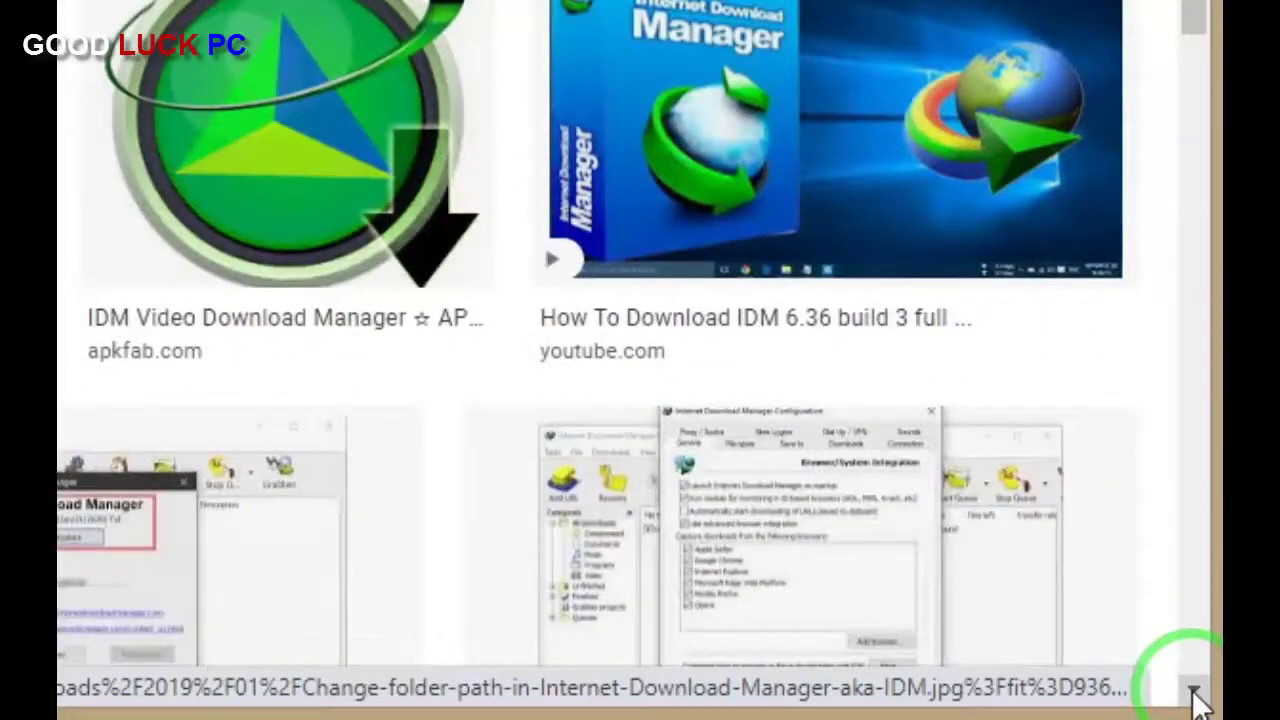
drag(1196, 690, 1196, 690)
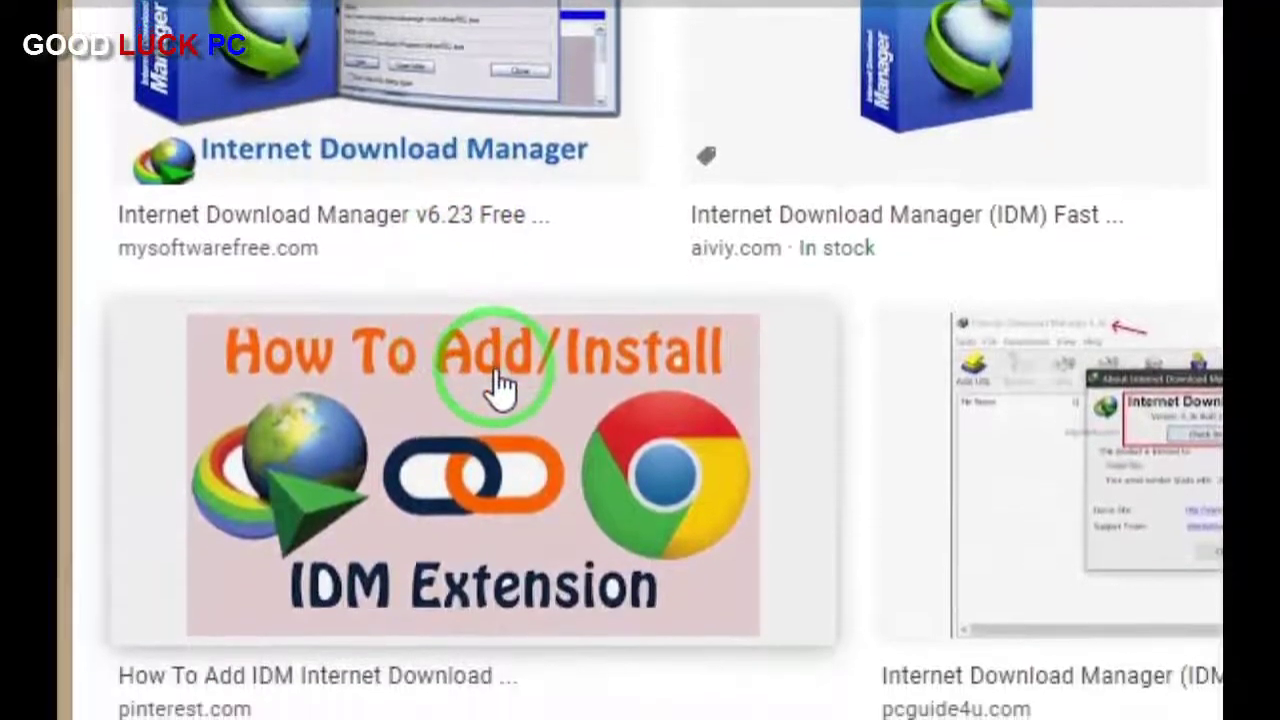
scroll(500, 378, down, 5)
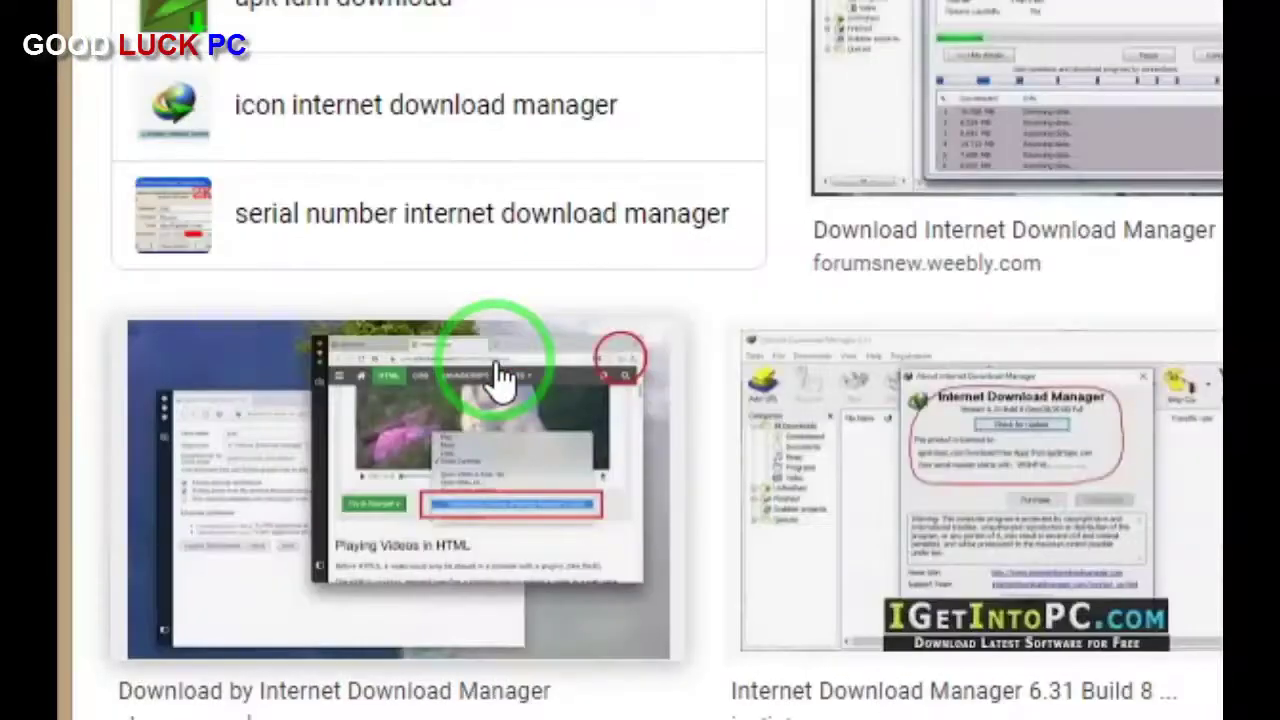
scroll(500, 378, down, 5)
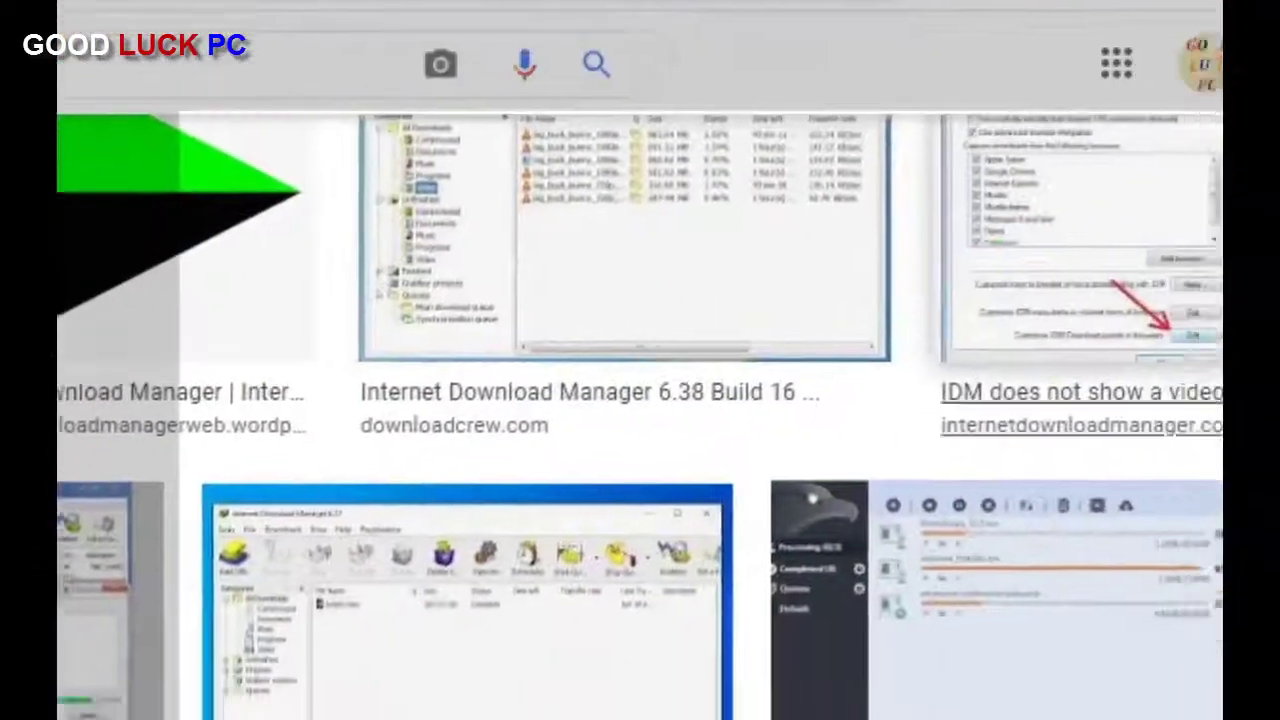
drag(1230, 385, 423, 286)
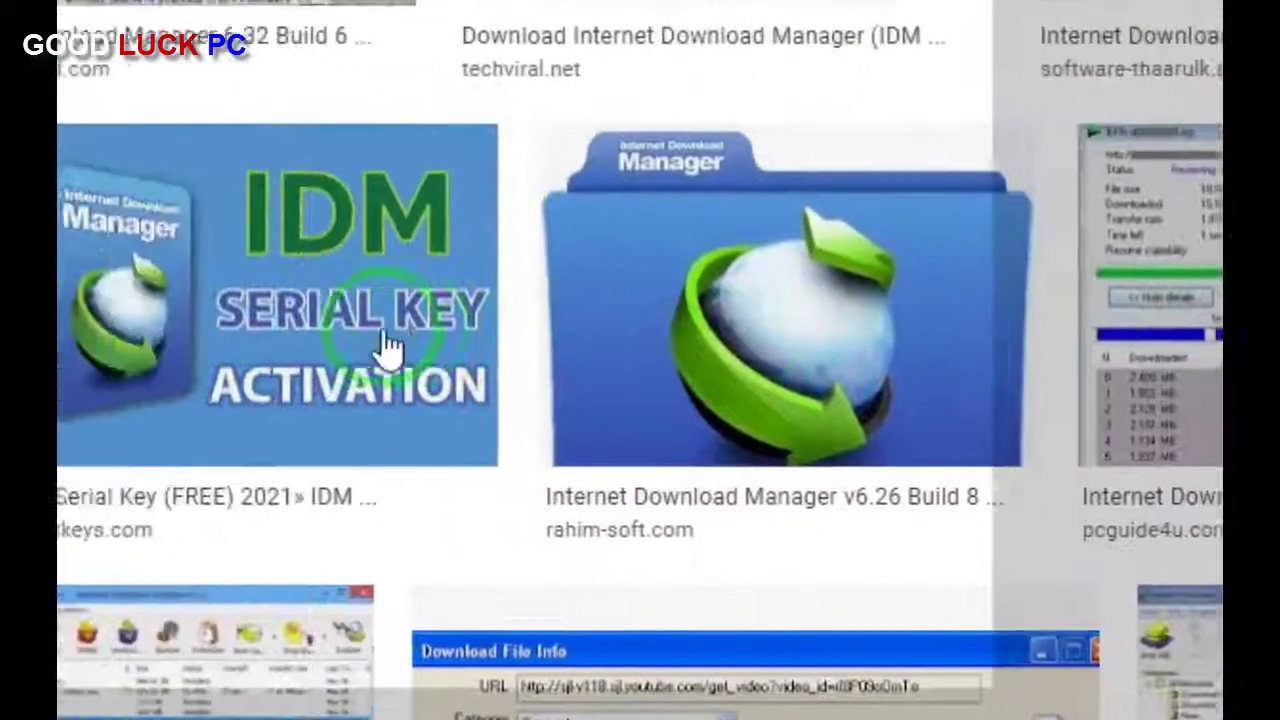
right_click(303, 338)
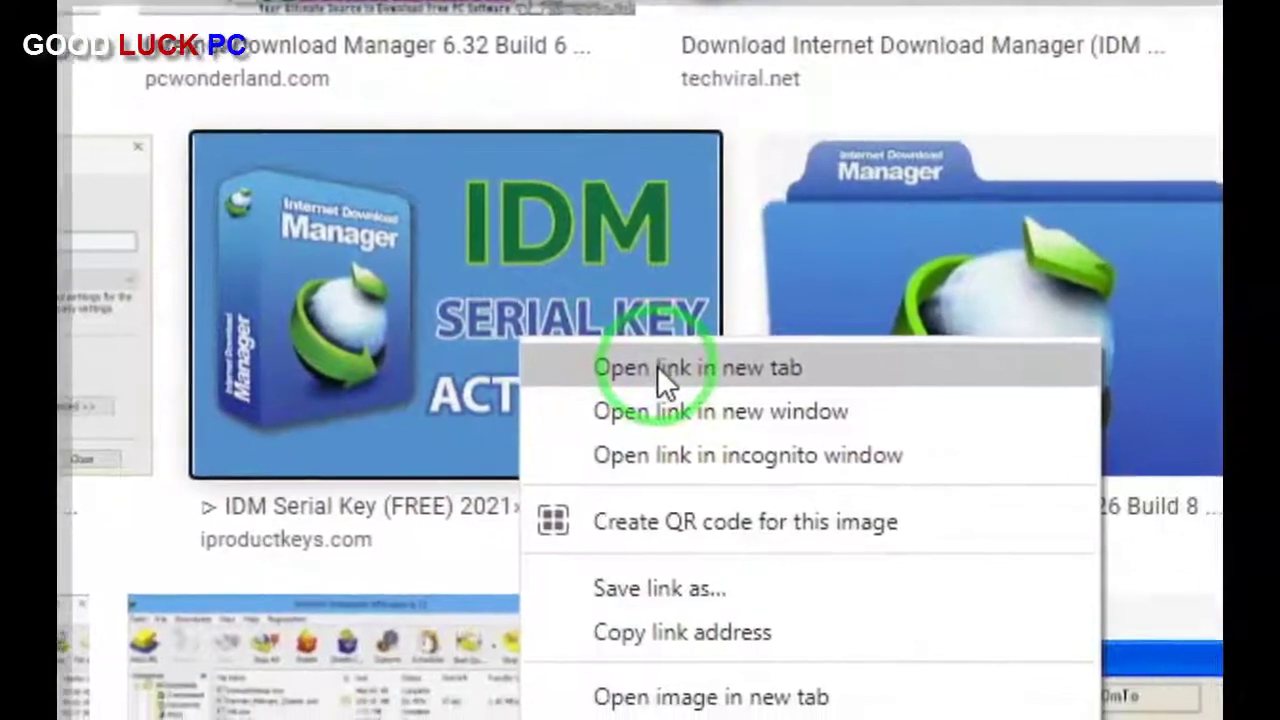
click(740, 391)
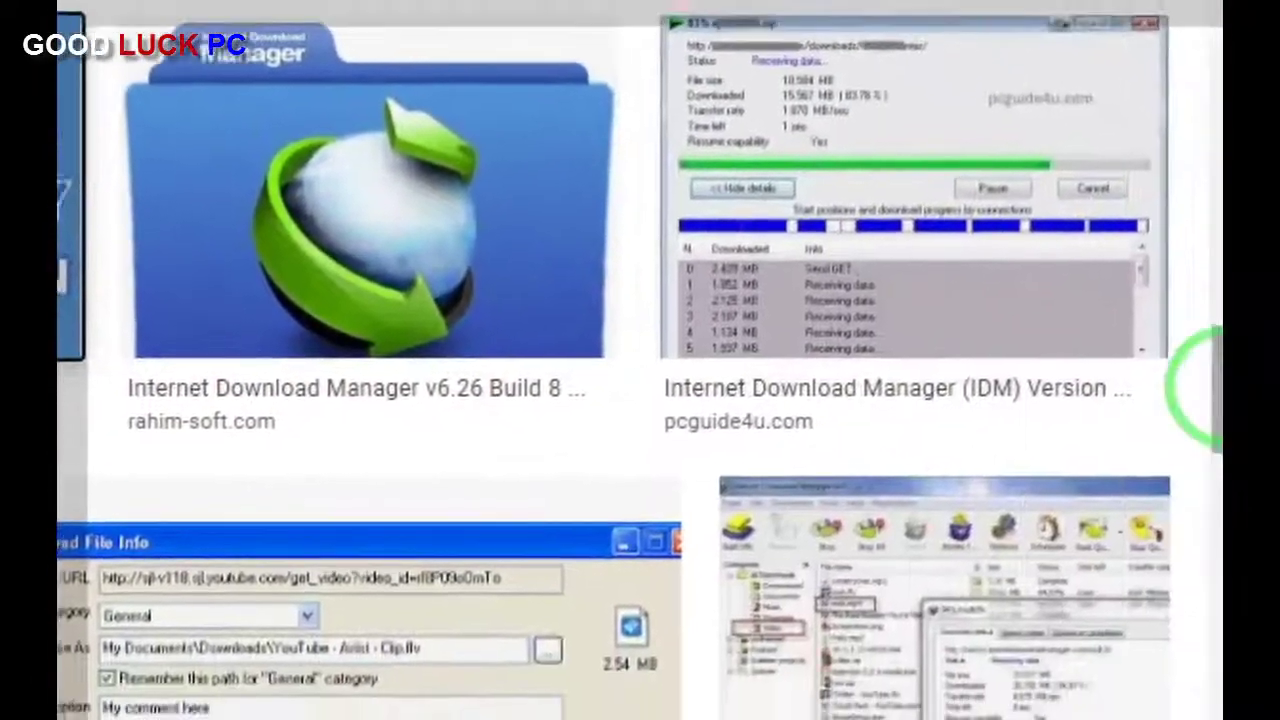
Step: Open the green "Internet Download Manager Free Download" image from hacksmile.com in a new tab
scroll(1200, 380, down, 7)
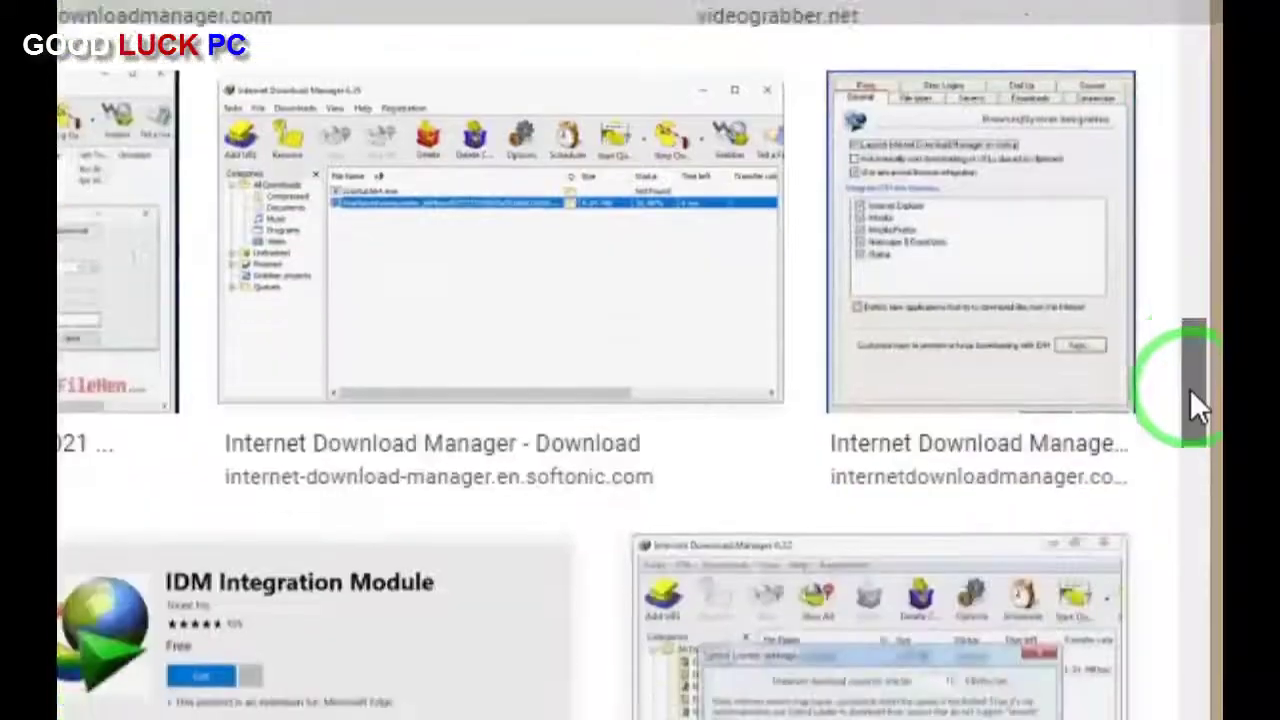
scroll(1190, 389, down, 6)
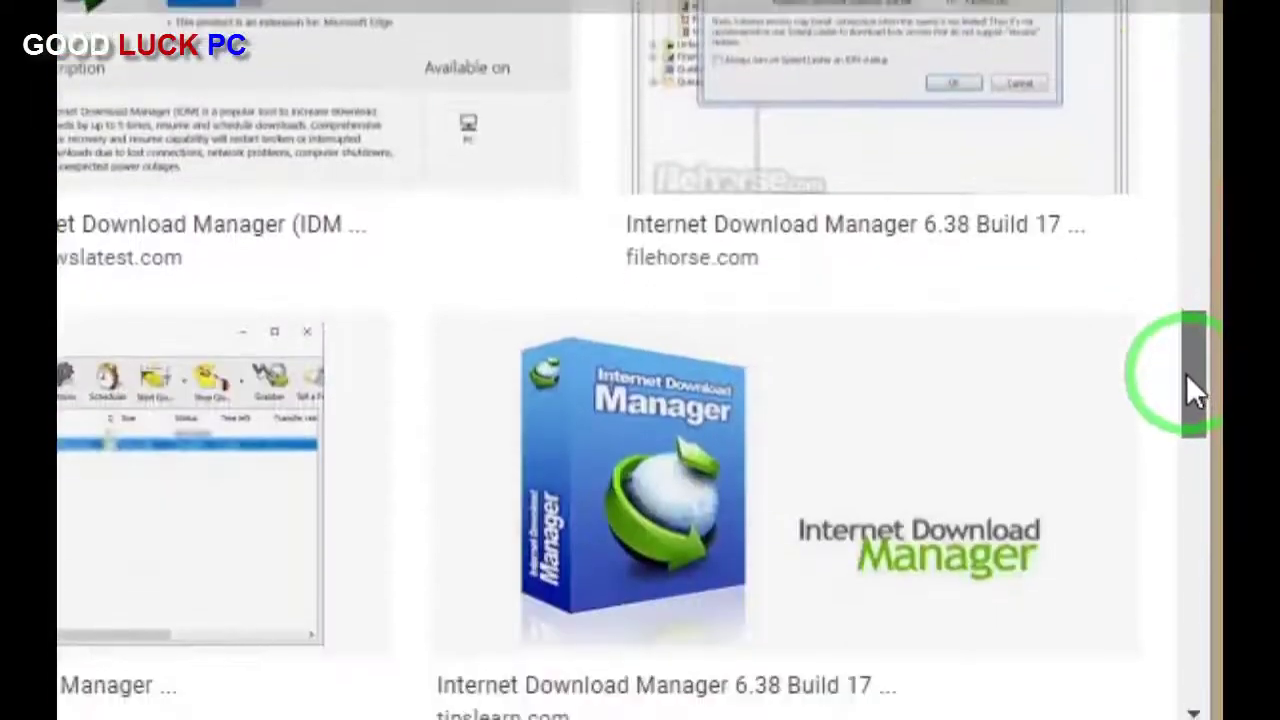
scroll(1191, 389, down, 2)
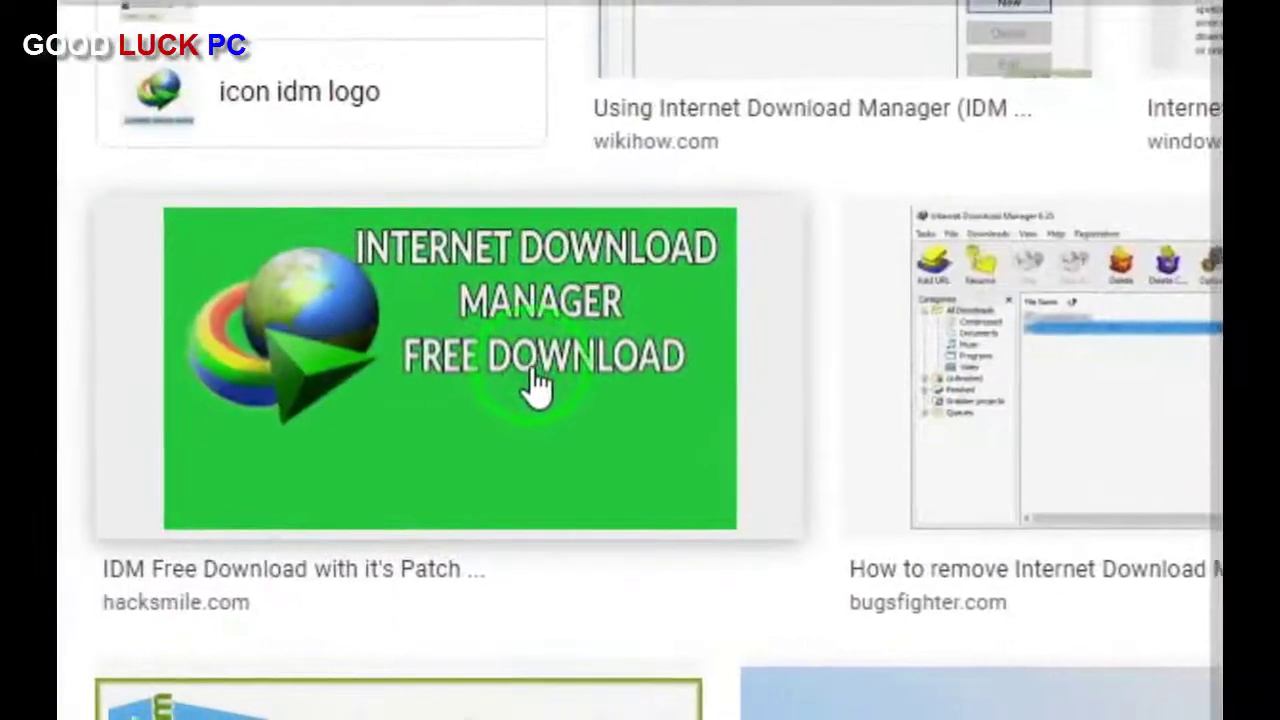
right_click(550, 368)
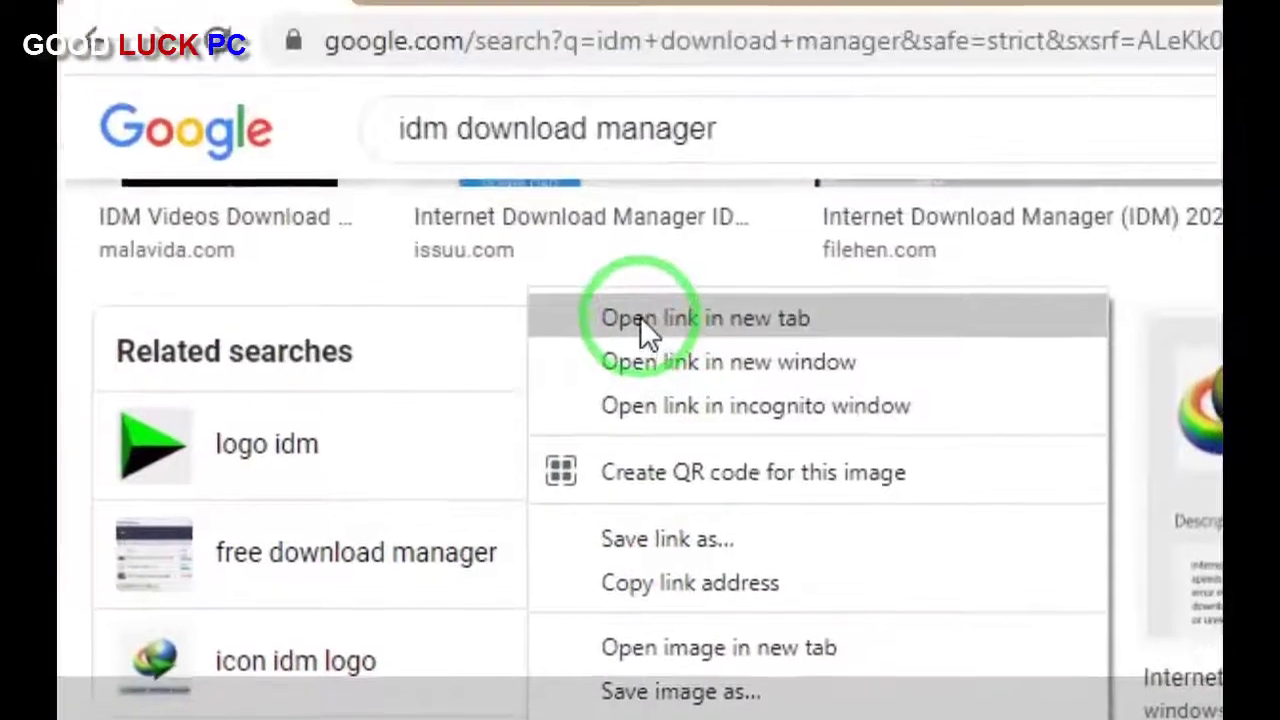
click(652, 53)
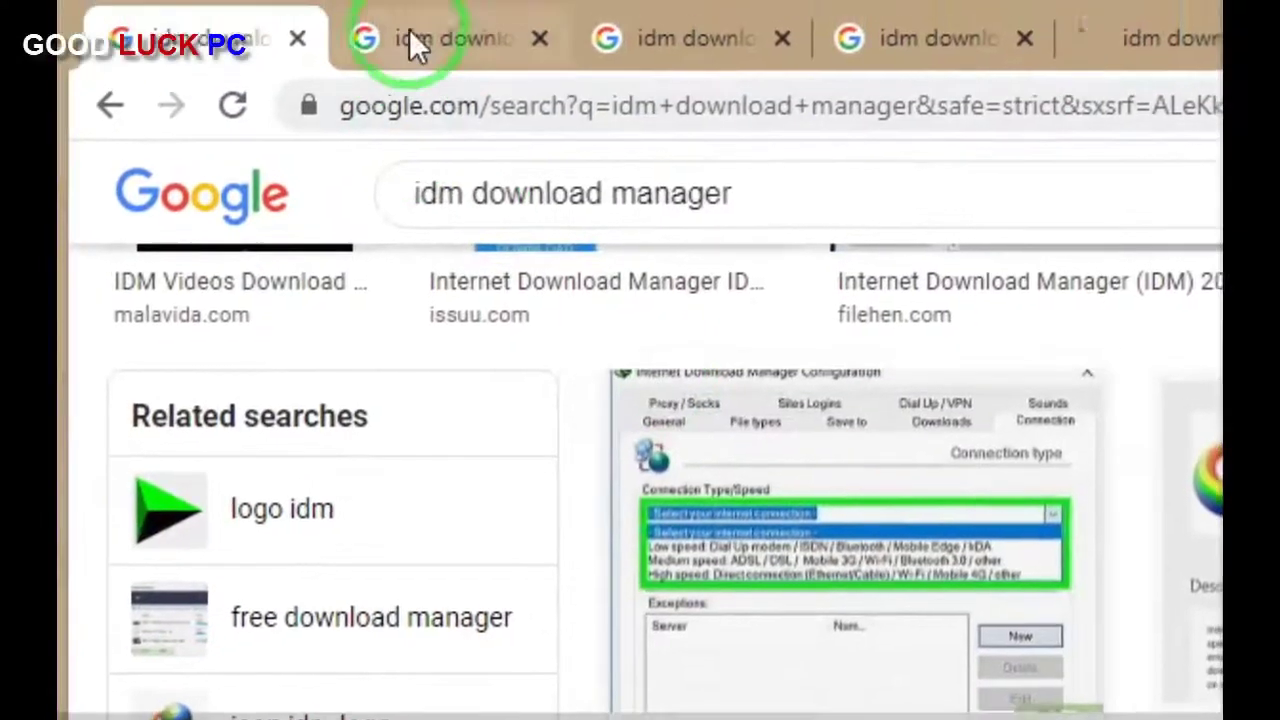
Step: Save the blackjoomla.com Internet Download Manager logo image from its opened tab to the computer
click(449, 38)
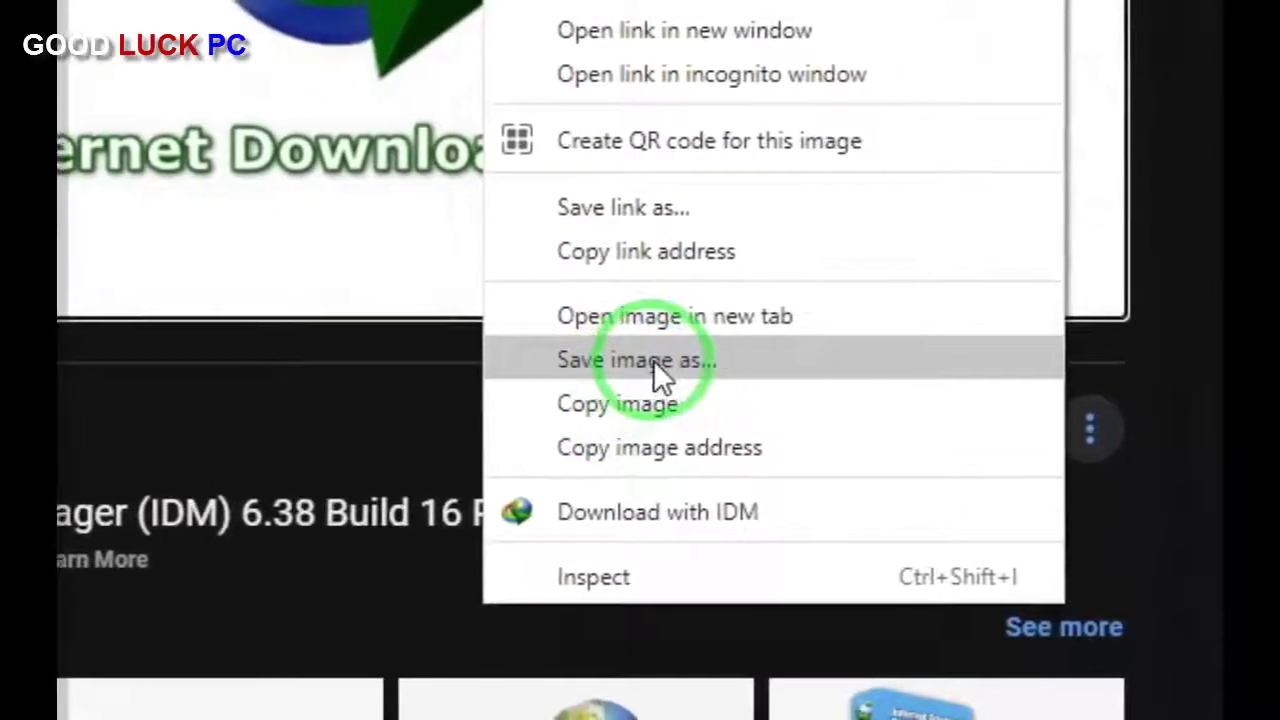
click(670, 362)
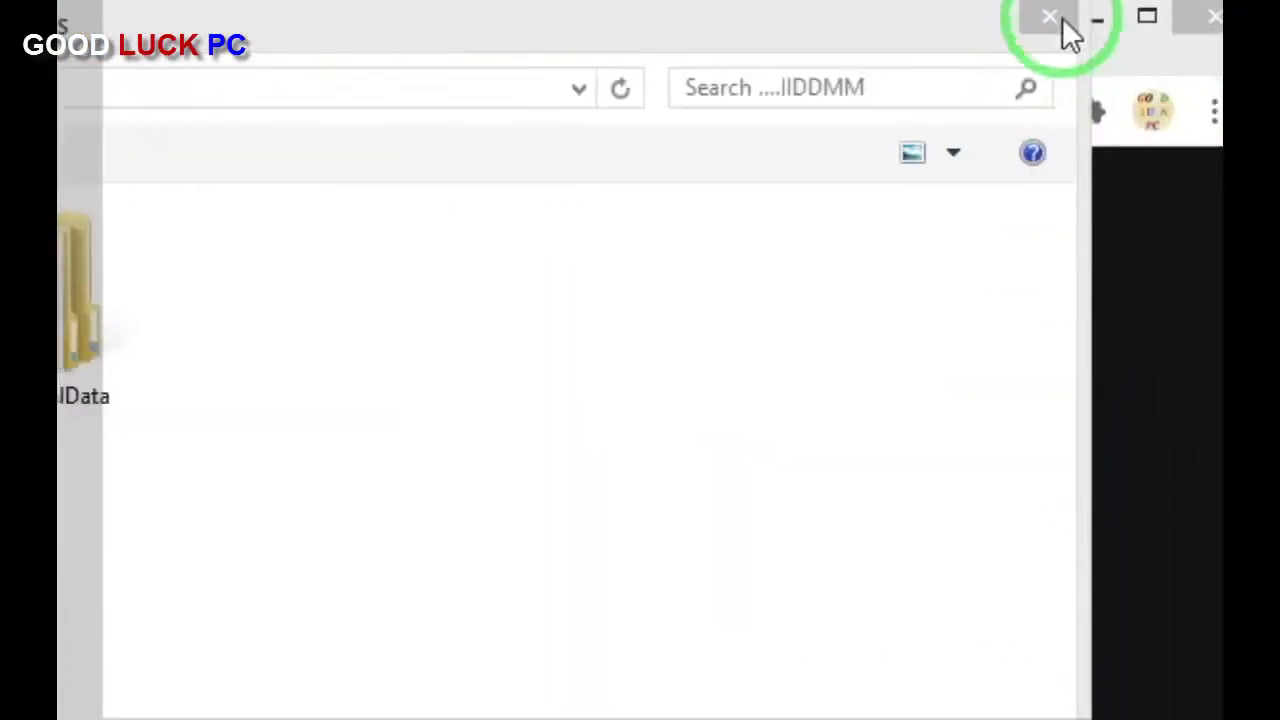
click(1008, 24)
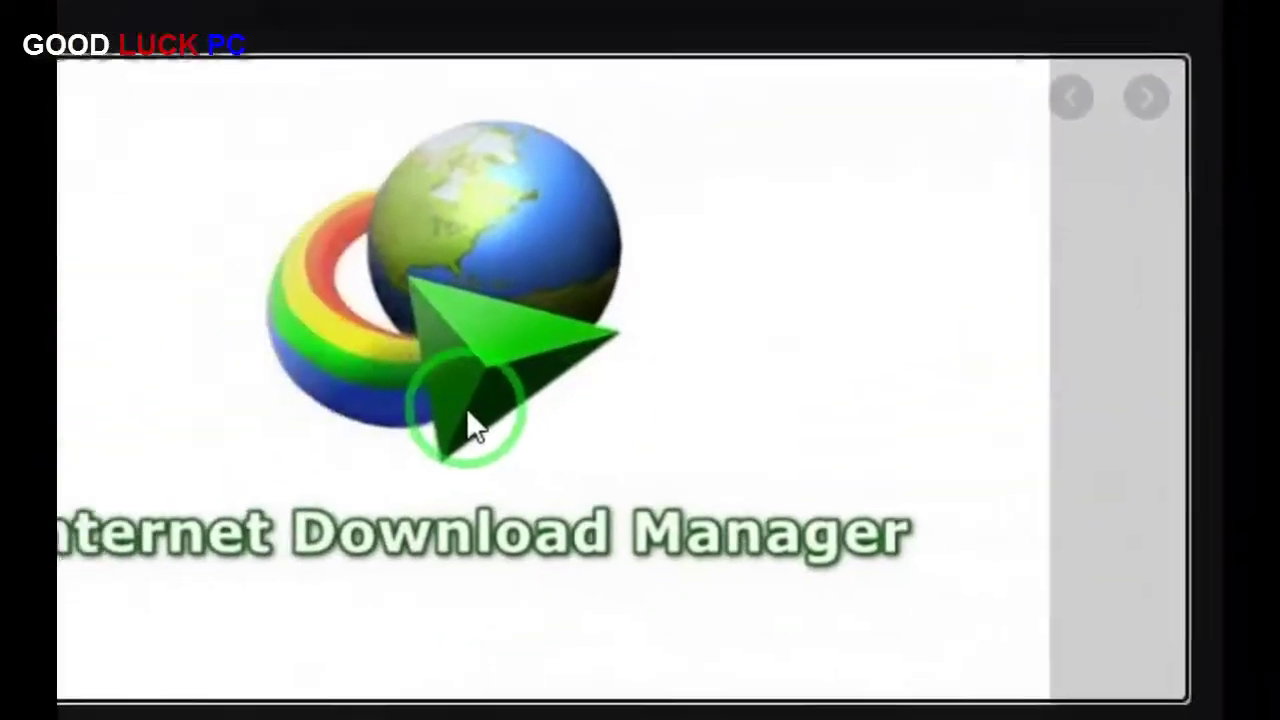
right_click(405, 427)
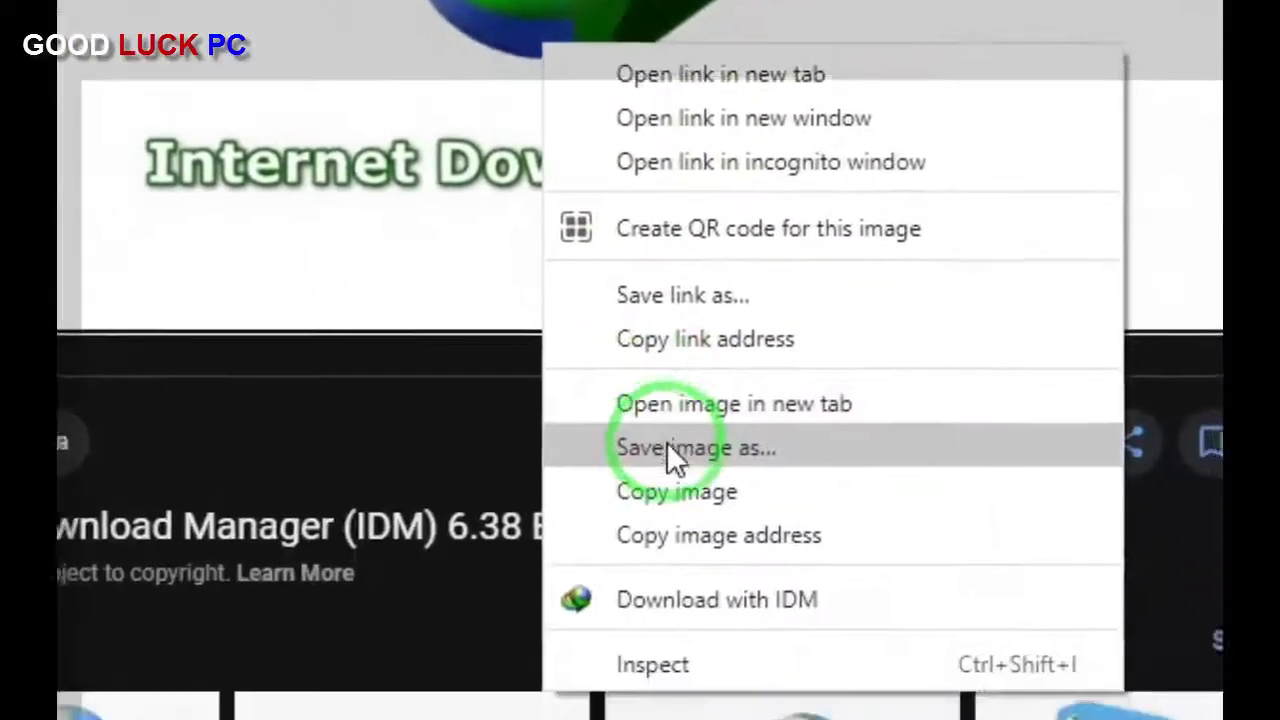
click(667, 447)
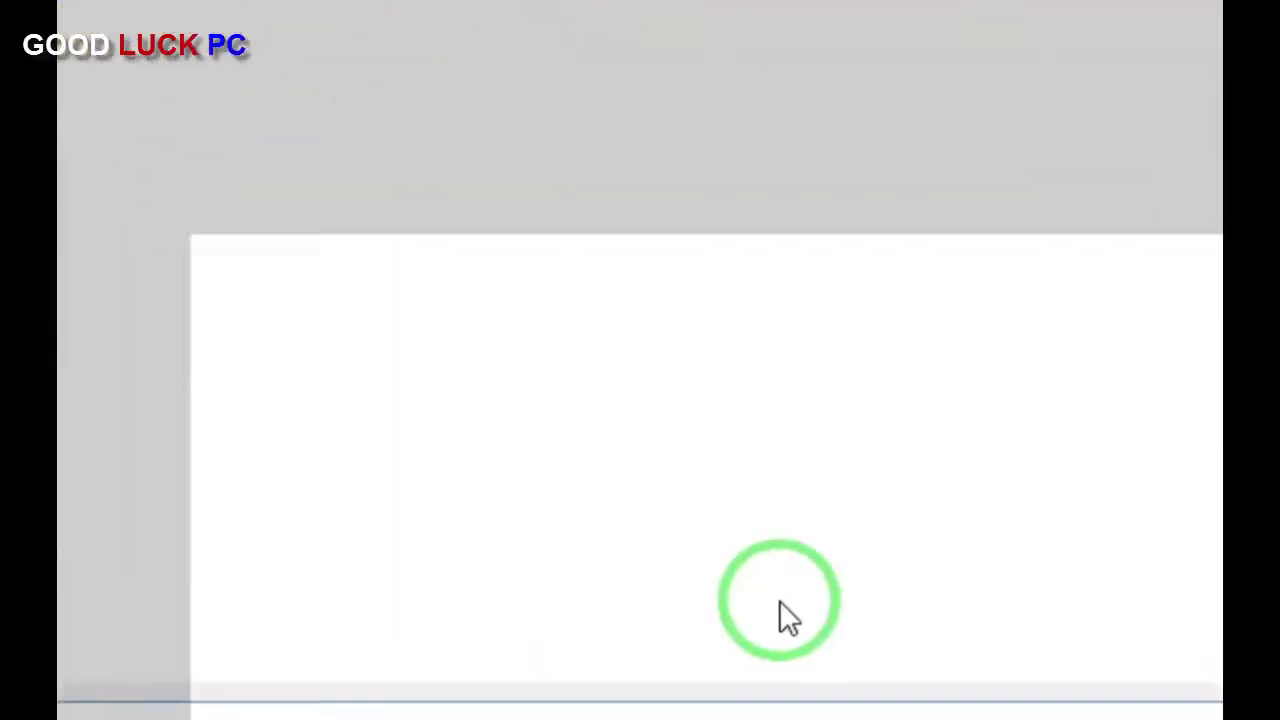
click(871, 674)
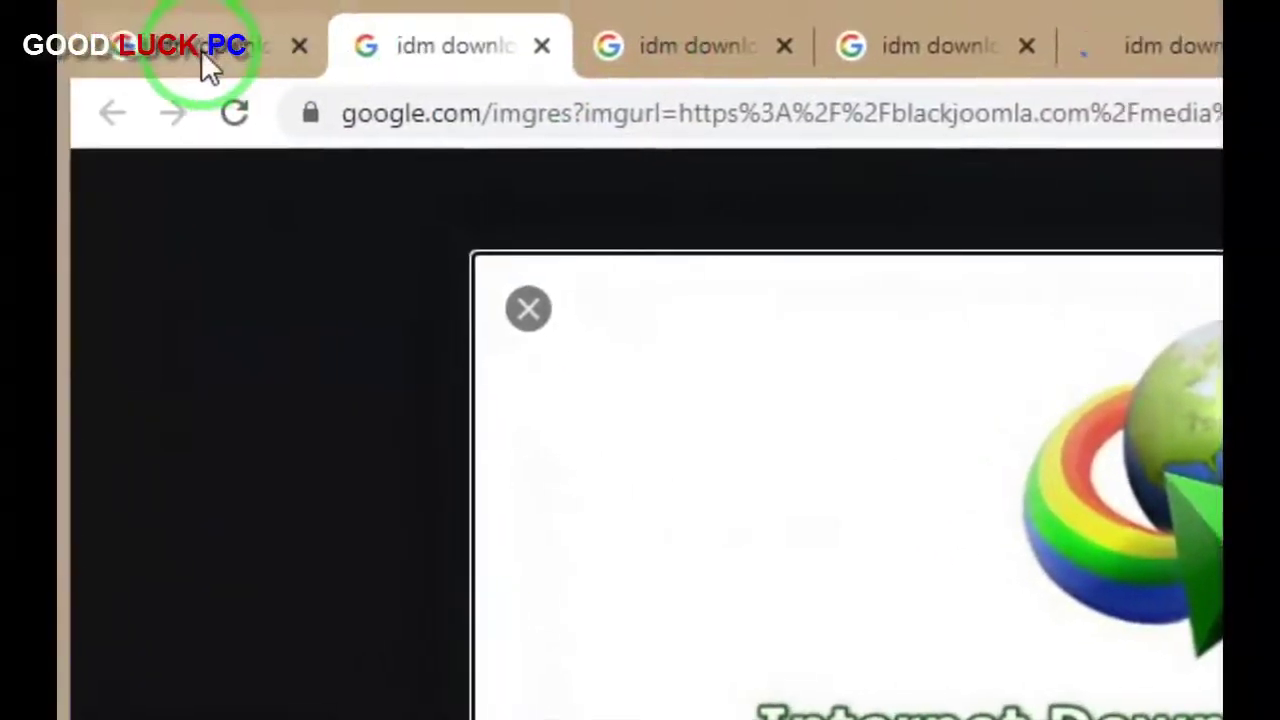
Step: Save the getintopc.com Internet Download Manager logo image from its opened tab to the computer
click(107, 30)
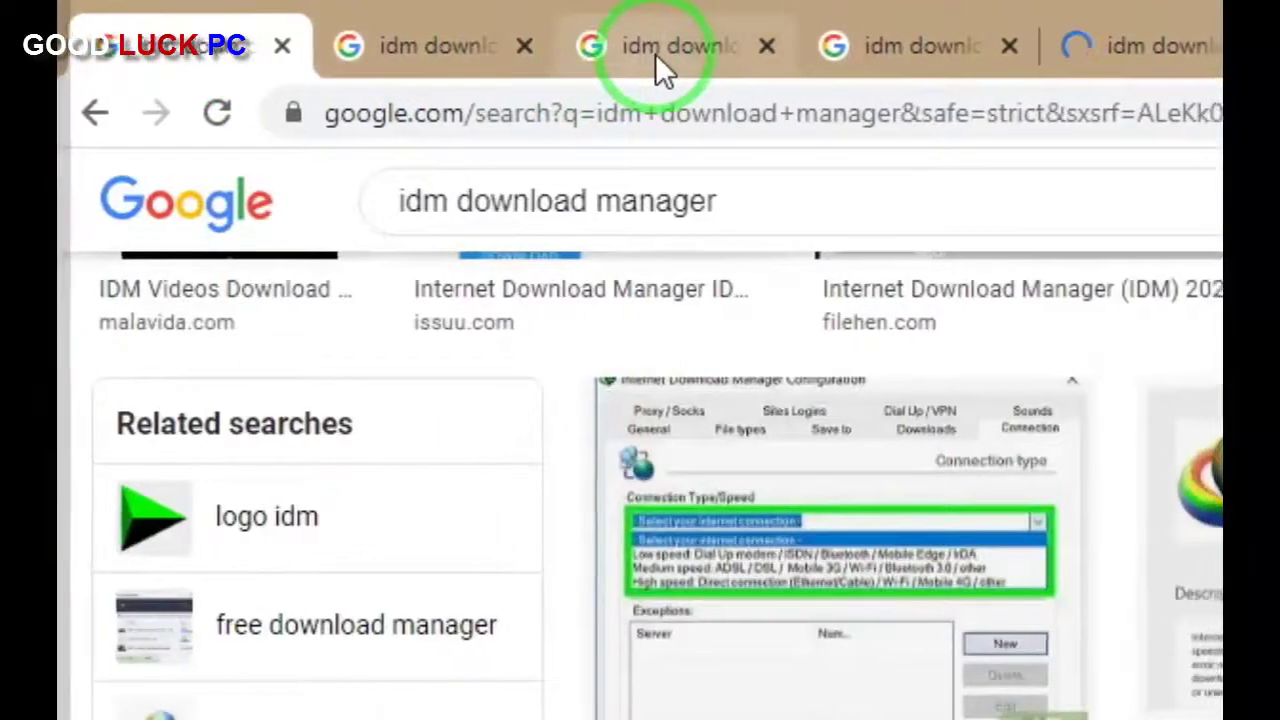
click(657, 56)
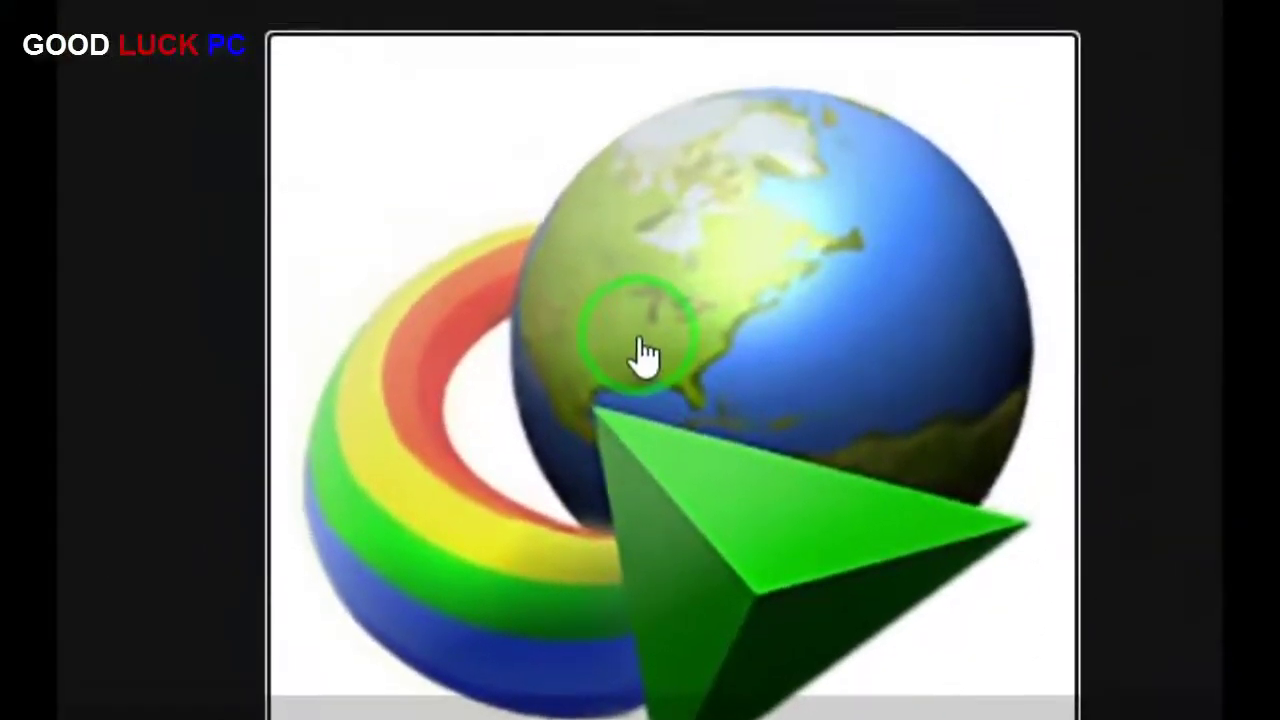
right_click(640, 293)
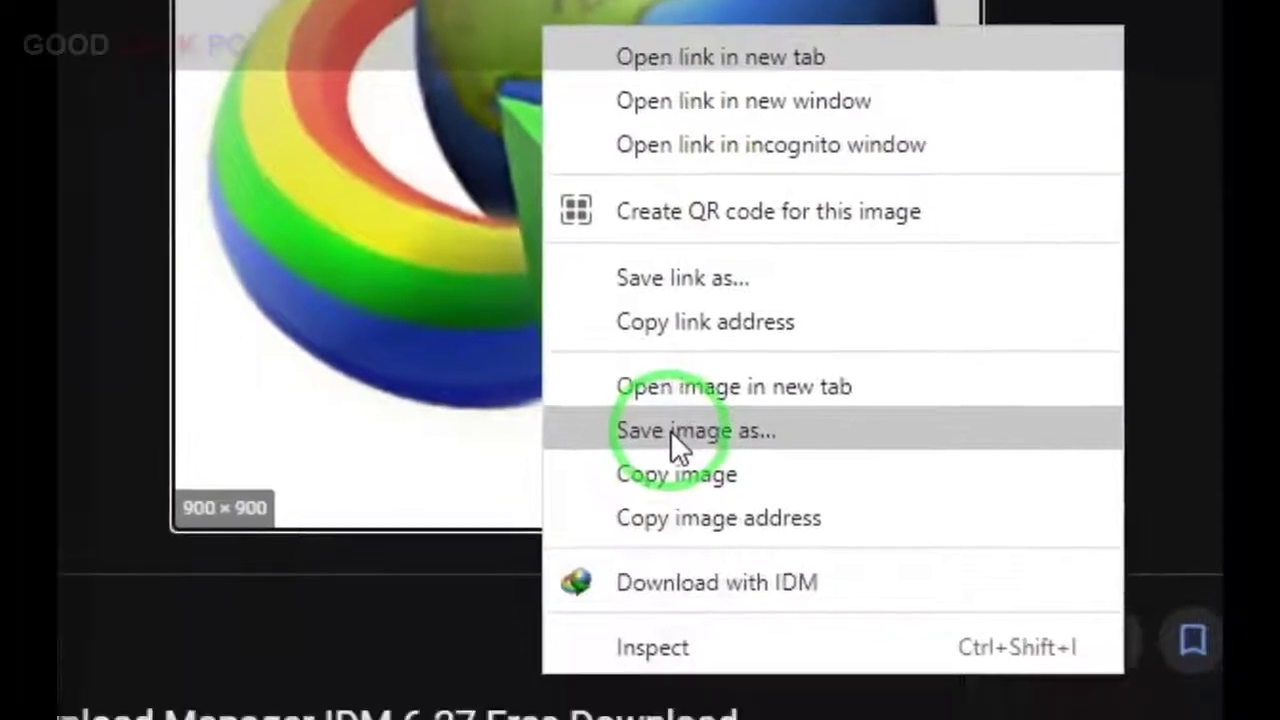
click(670, 431)
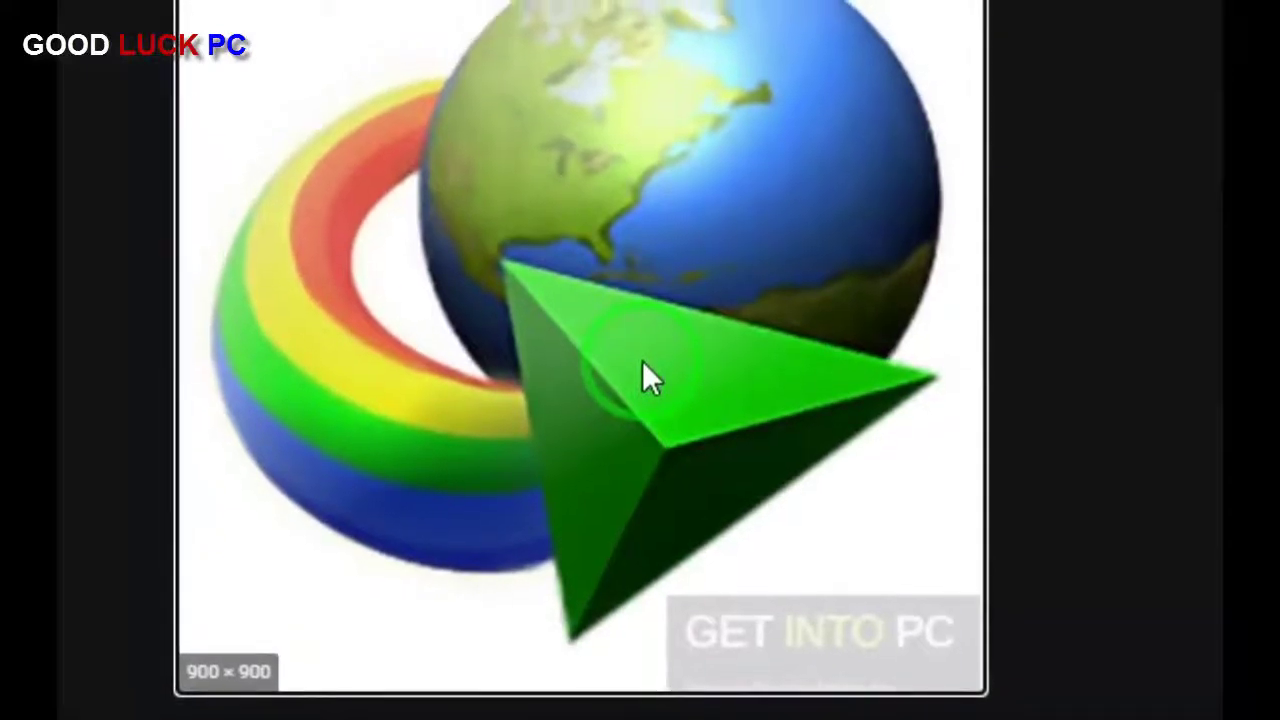
click(648, 378)
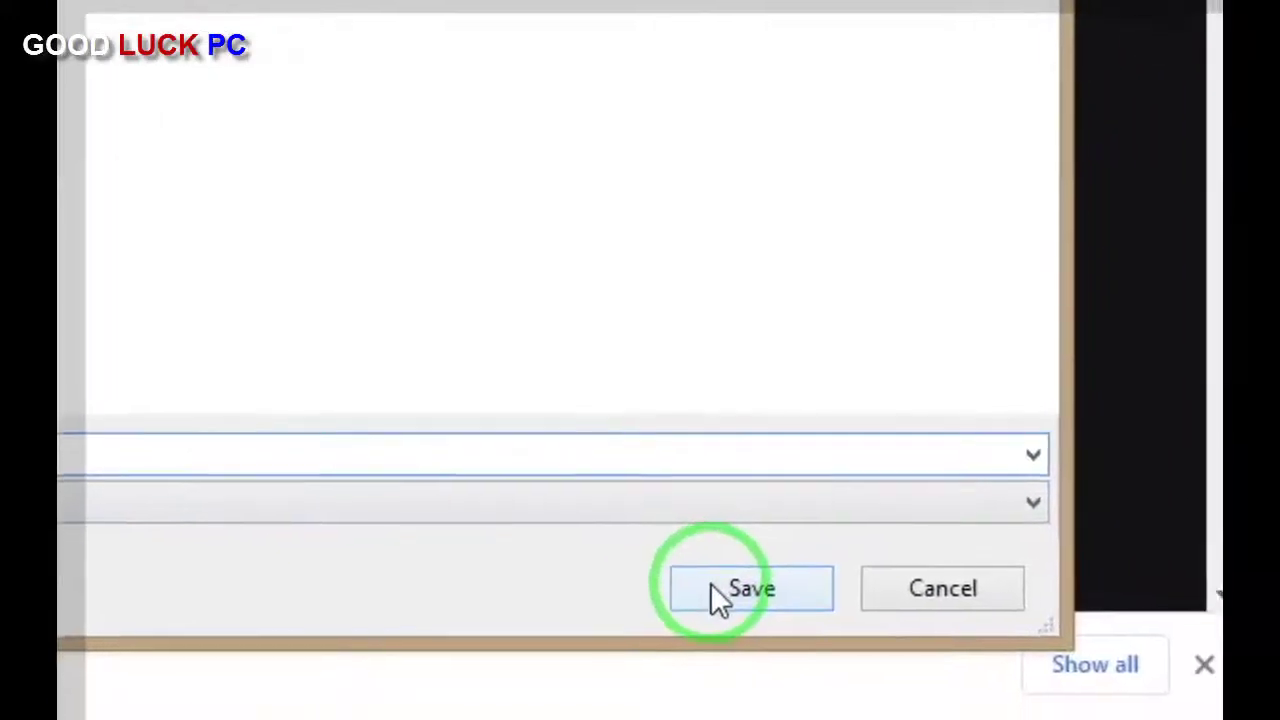
click(720, 592)
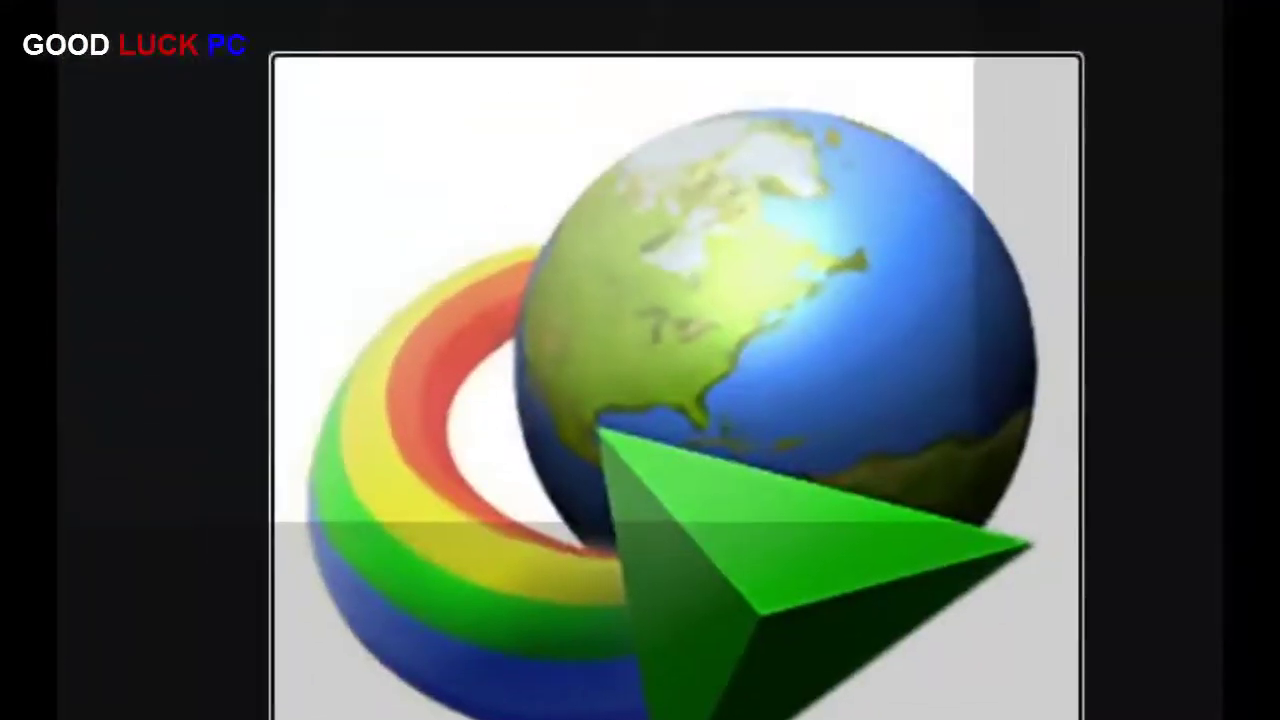
Step: Save the "IDM 6.36 Build 7 Free Download" image from its opened tab to the computer
click(613, 28)
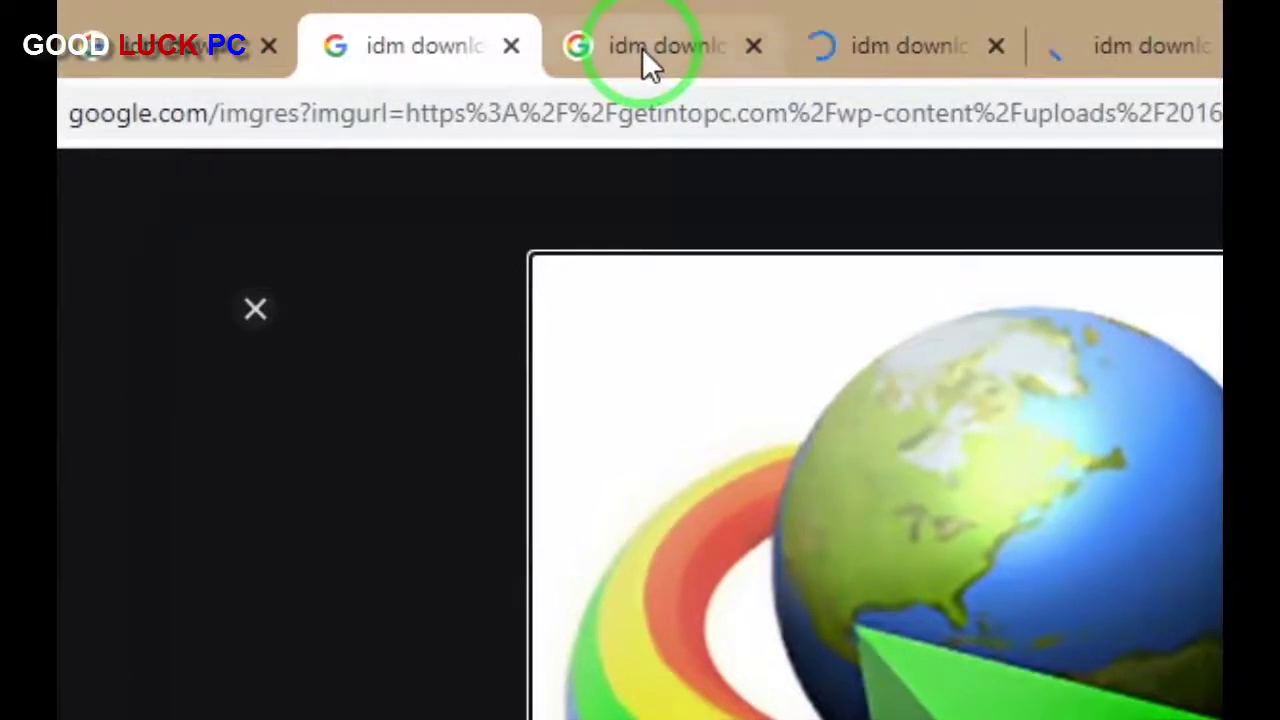
click(645, 50)
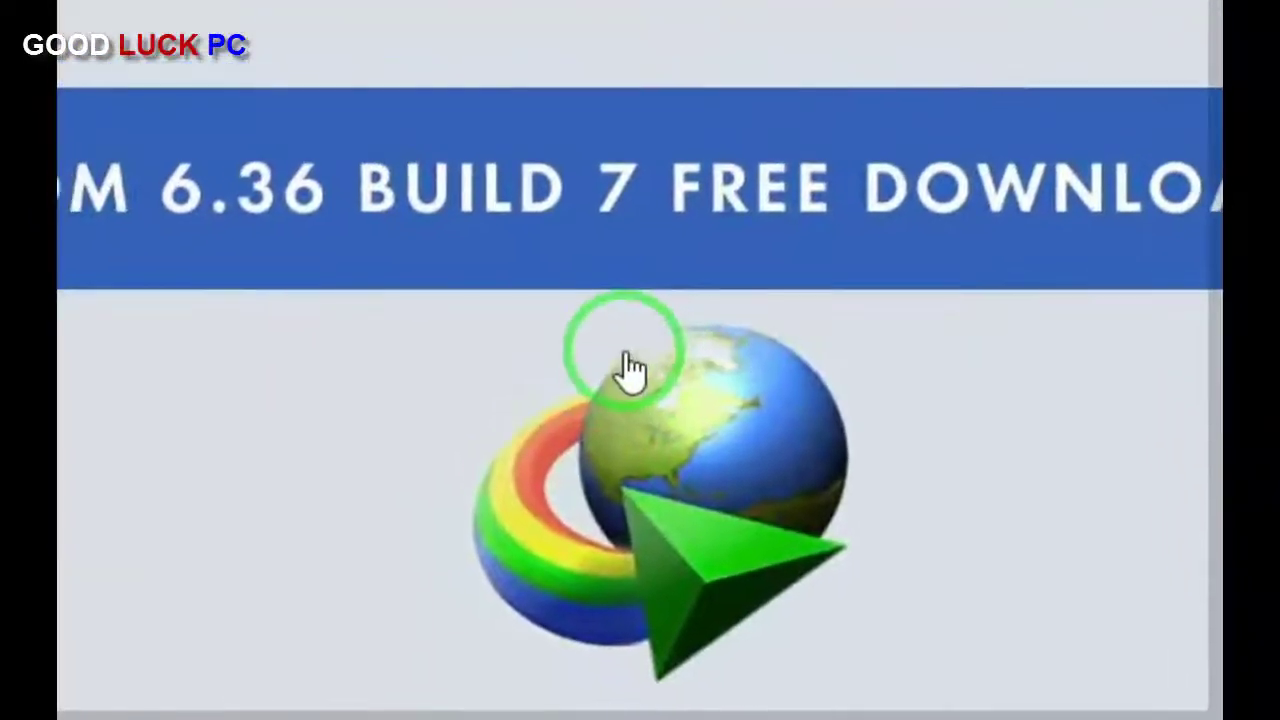
right_click(660, 326)
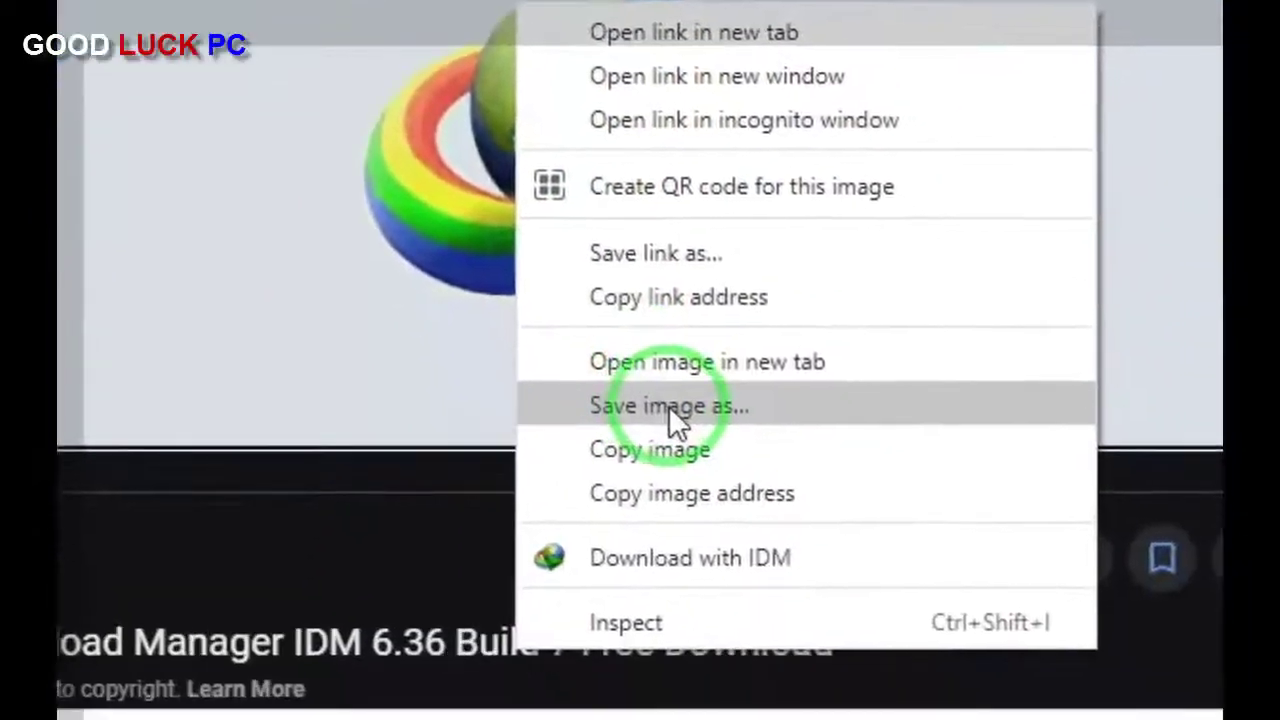
click(672, 405)
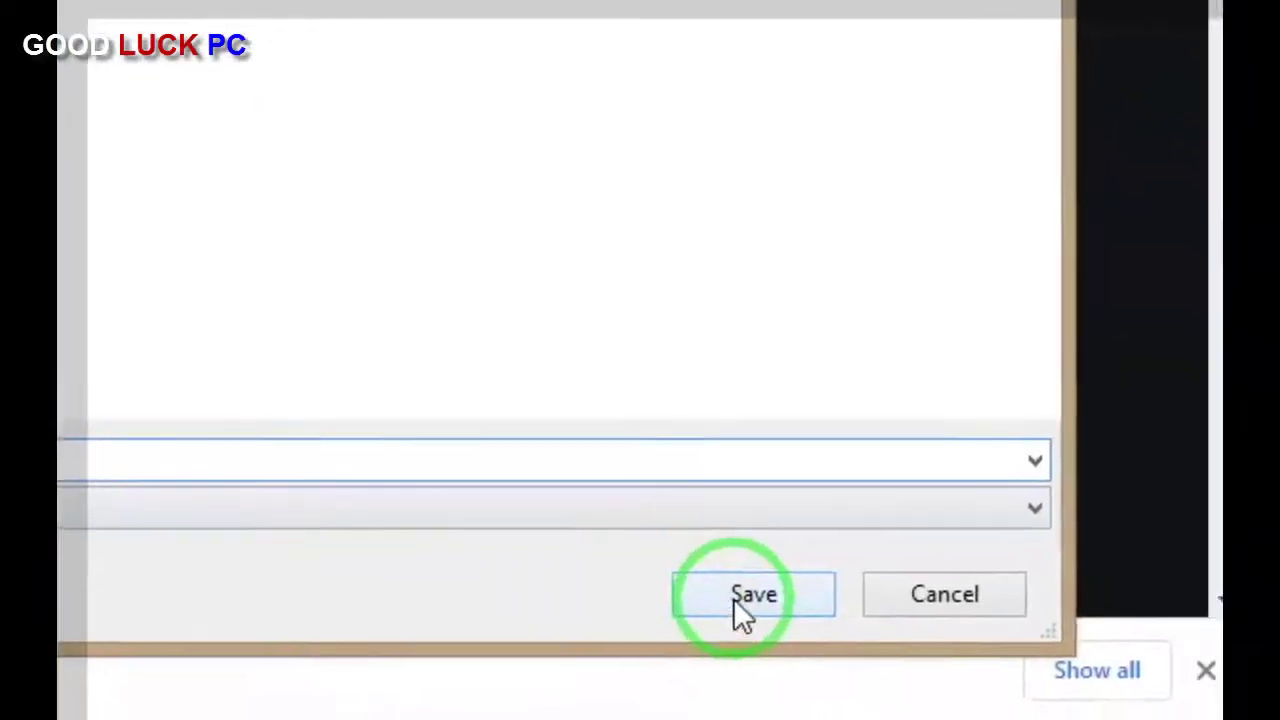
click(720, 585)
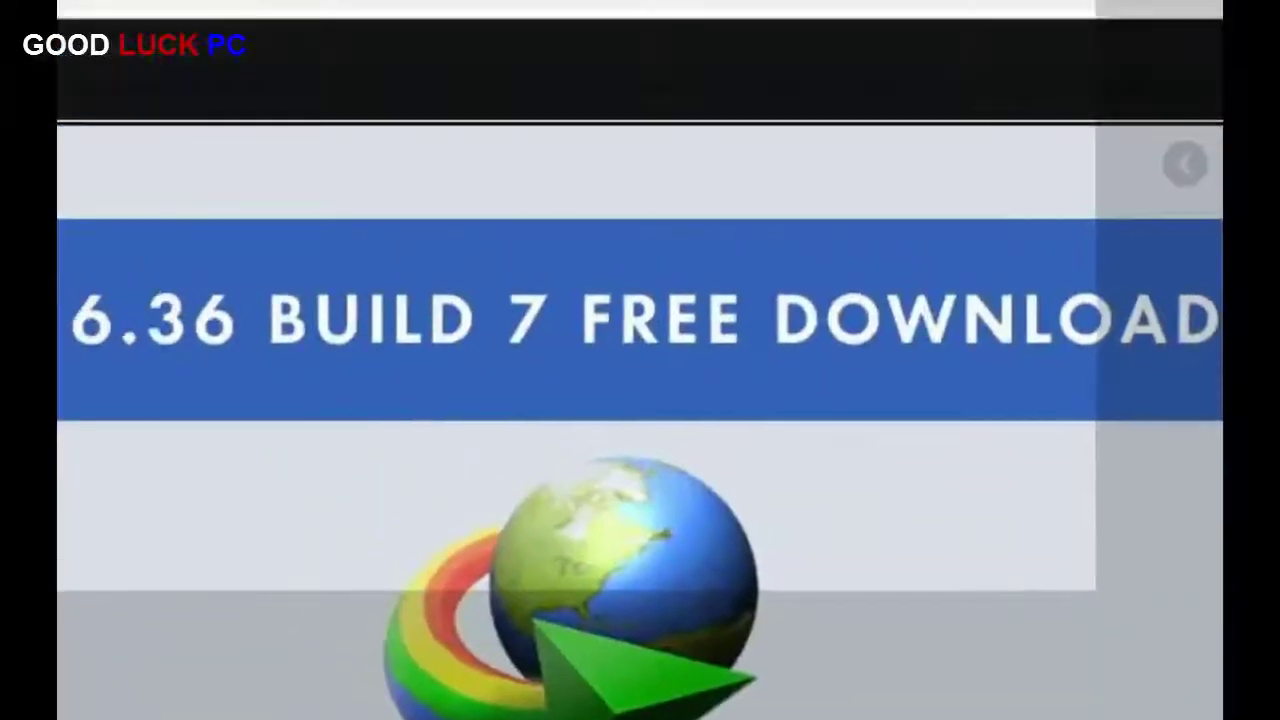
click(610, 20)
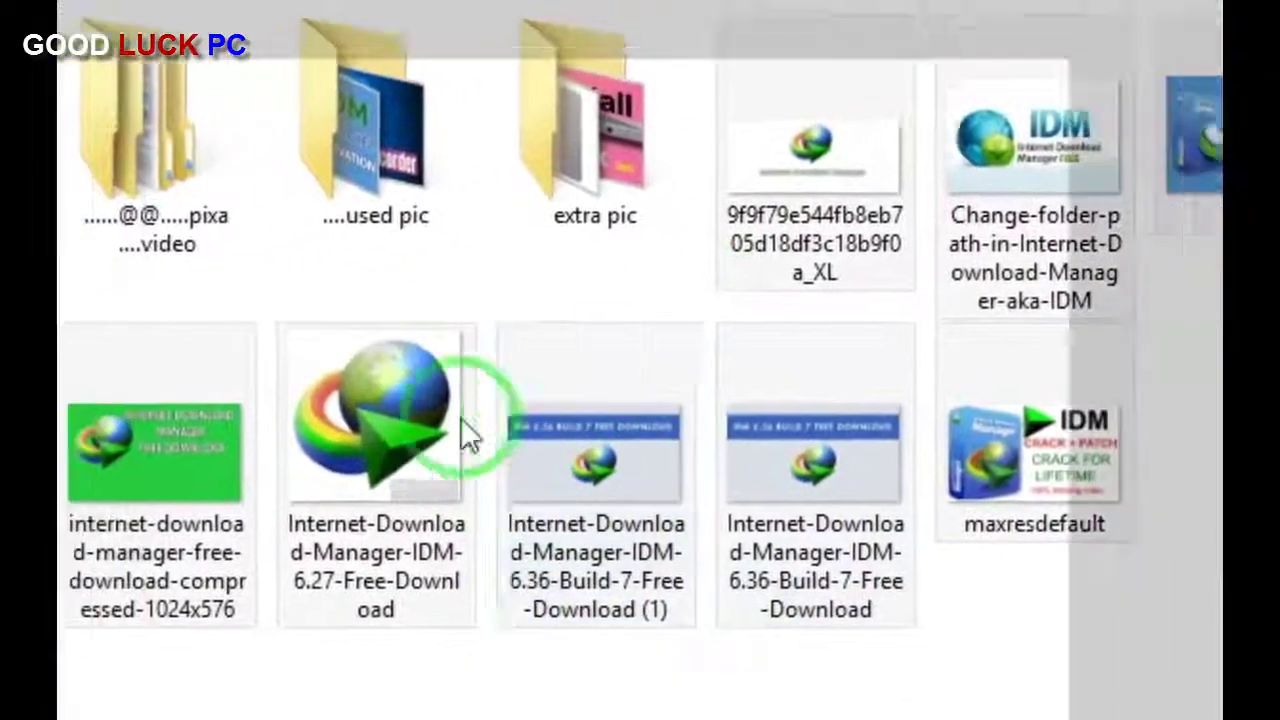
Step: Look through the saved Internet Download Manager images in the ".....good....pic" folder in File Explorer
click(582, 285)
click(931, 149)
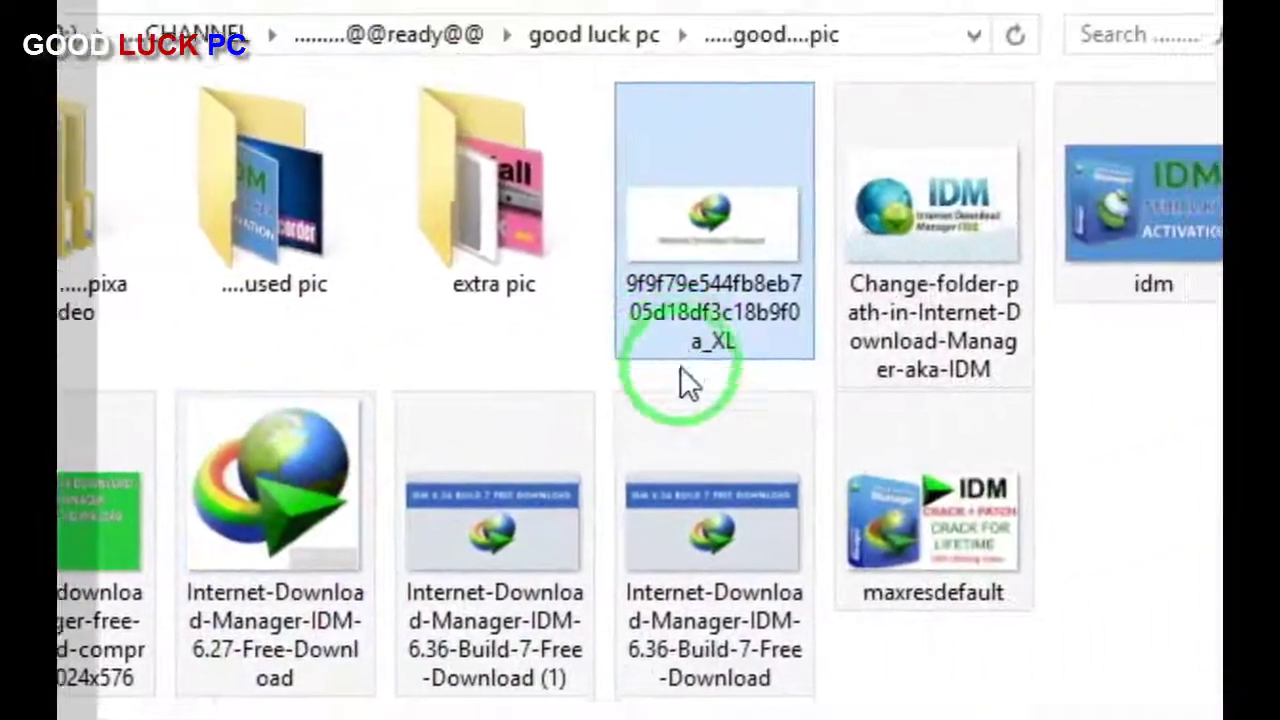
click(775, 390)
click(409, 514)
click(598, 380)
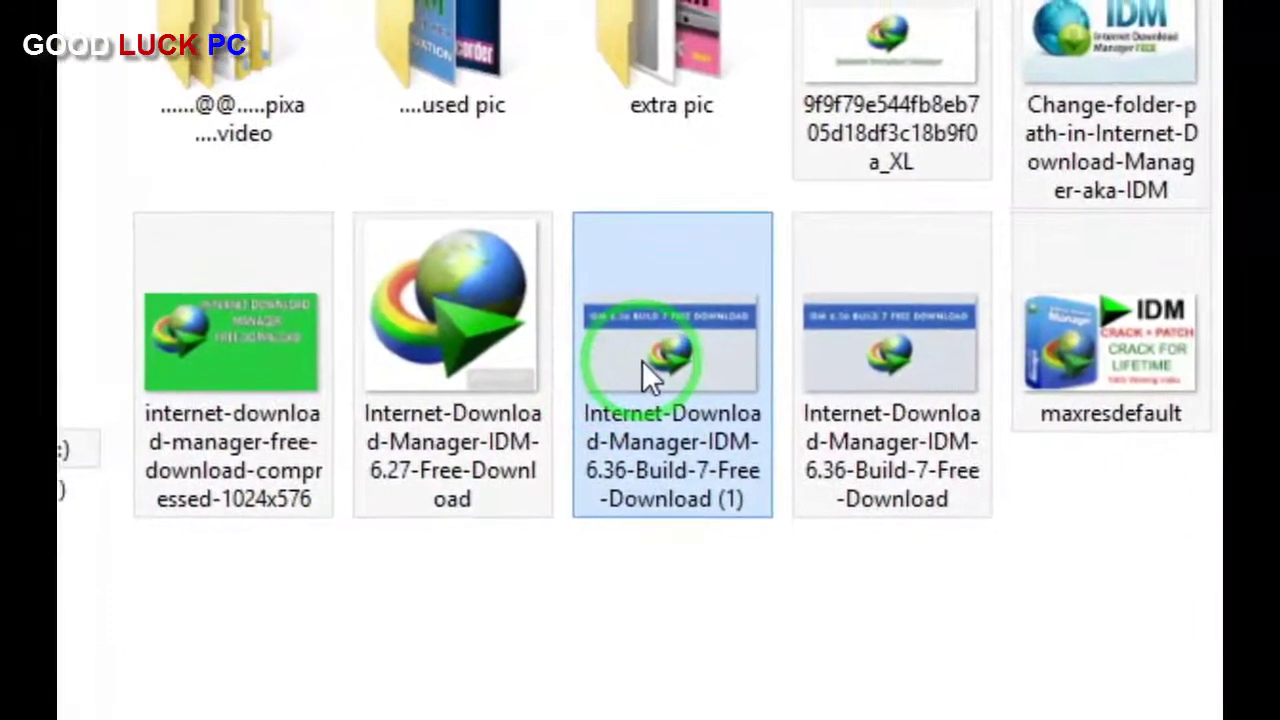
click(468, 364)
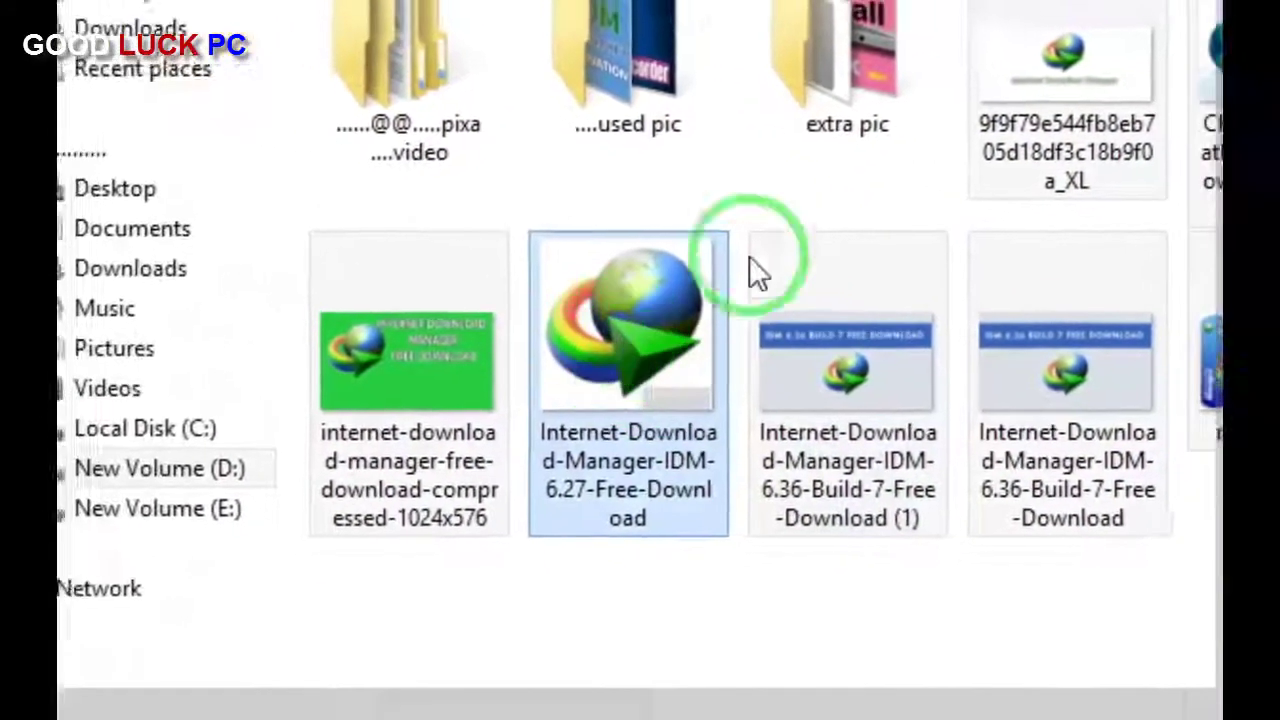
click(976, 128)
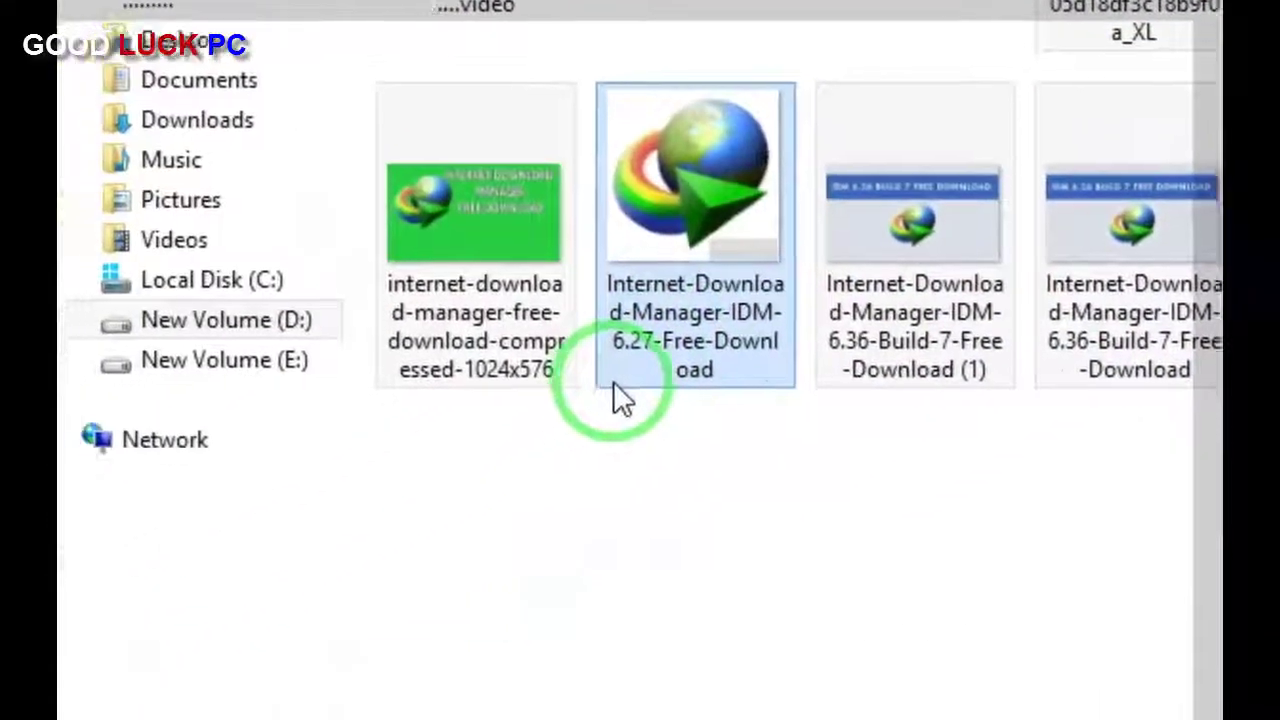
click(760, 378)
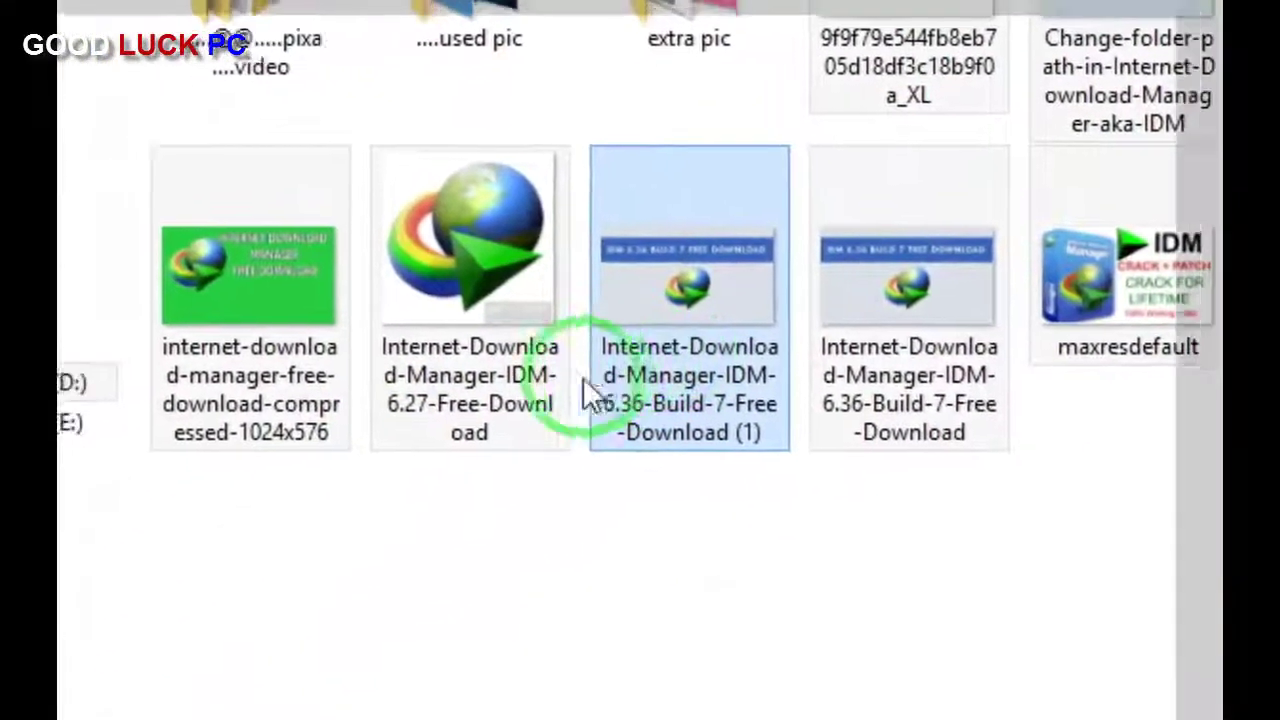
click(430, 378)
click(215, 355)
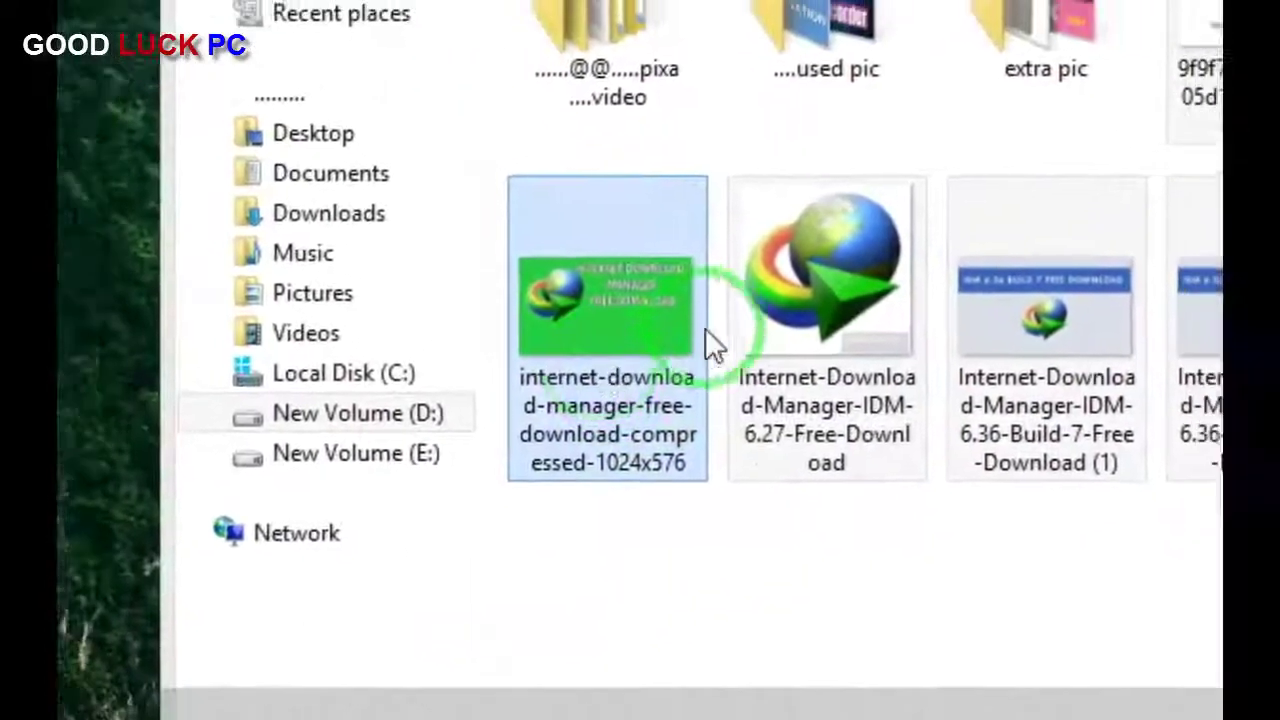
click(762, 340)
click(1005, 332)
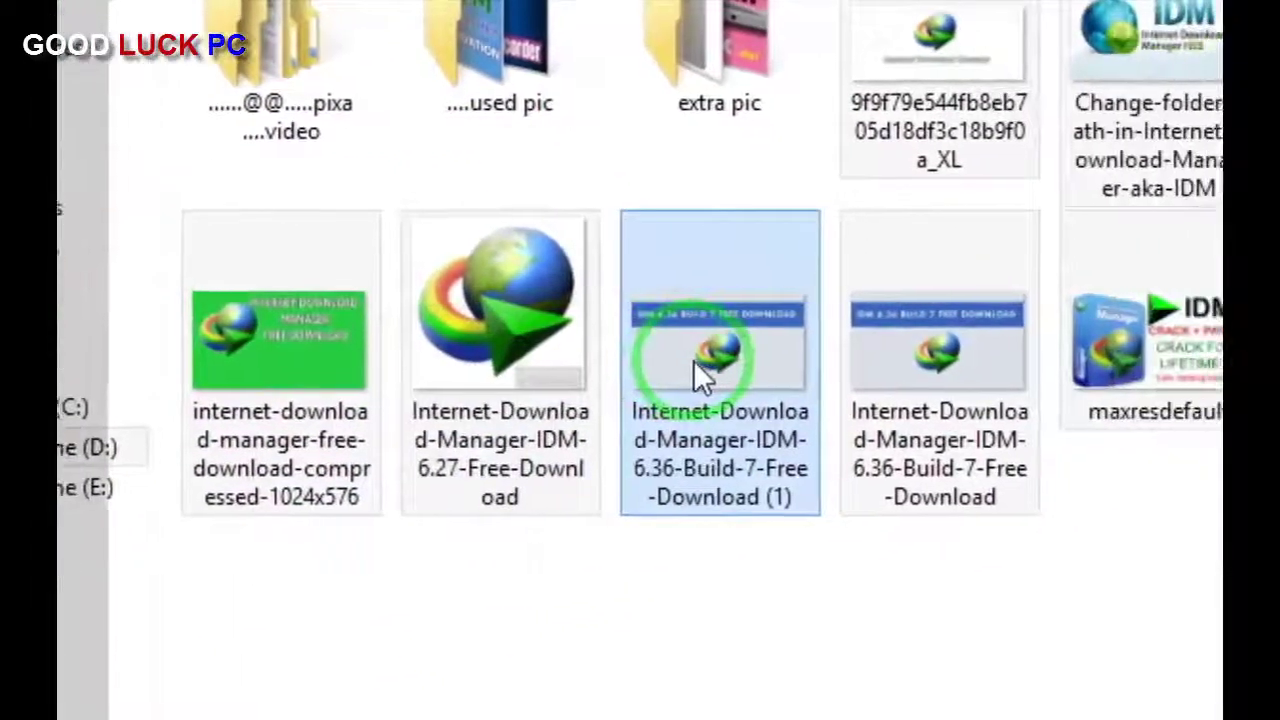
click(1022, 318)
click(995, 140)
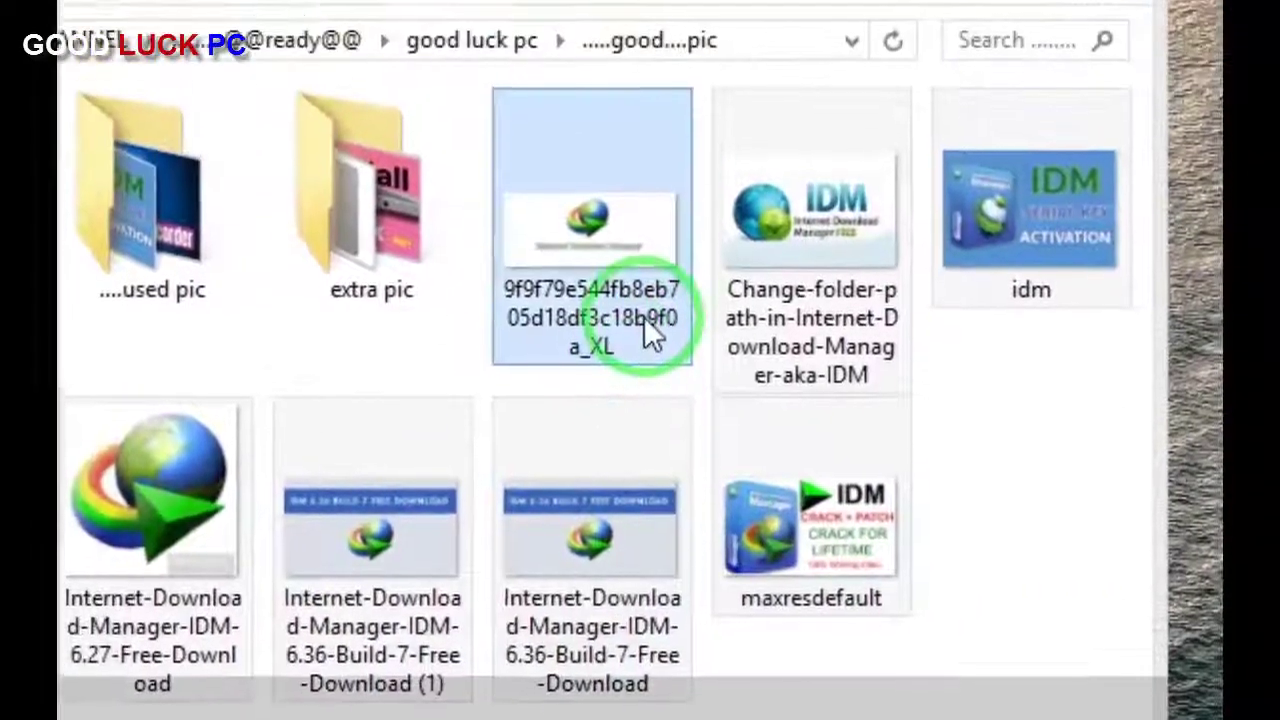
click(1090, 70)
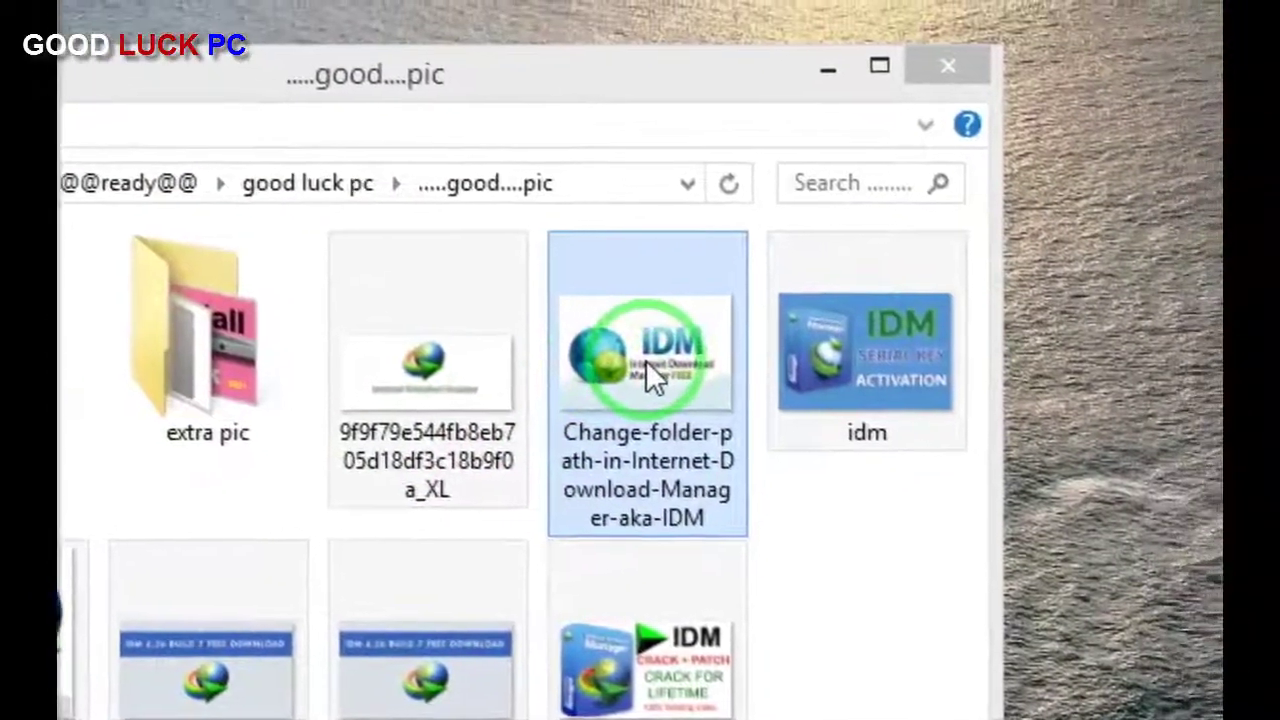
click(250, 469)
click(385, 460)
click(80, 570)
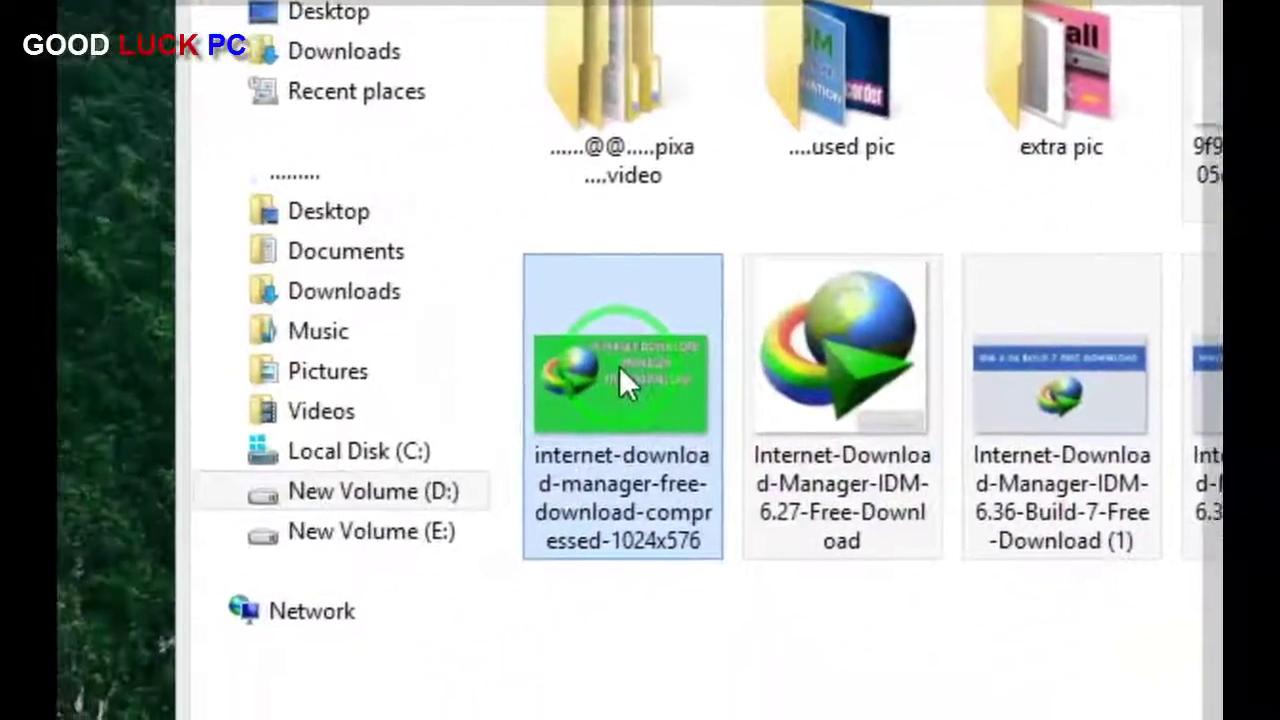
right_click(645, 378)
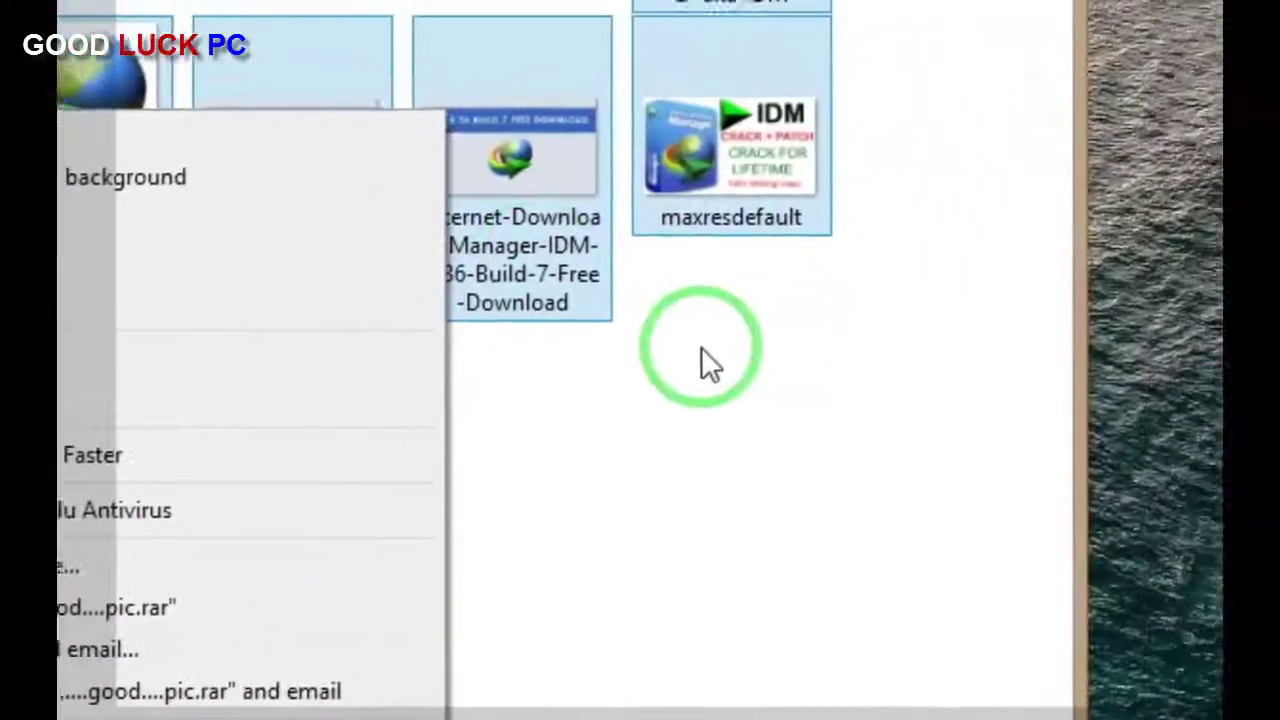
click(905, 290)
Step: Open the green internet-download-manager-free-download-compressed-1024x576 image in Paint
click(97, 125)
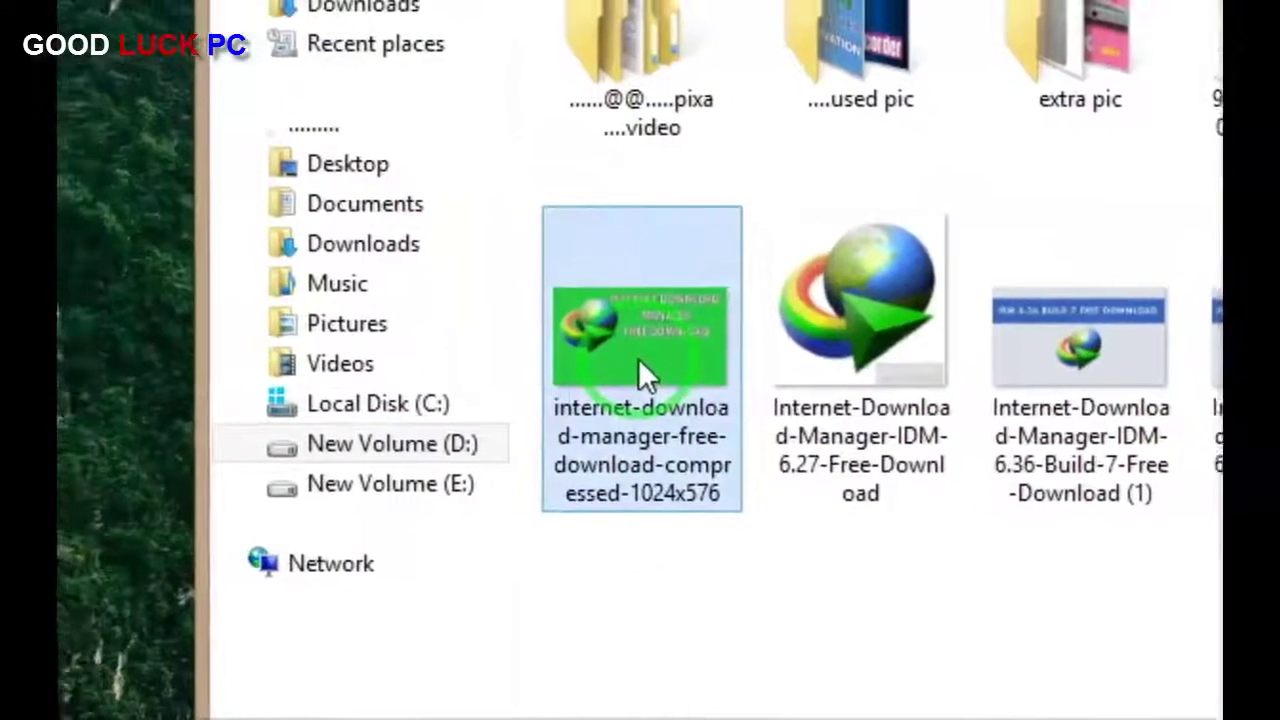
right_click(606, 364)
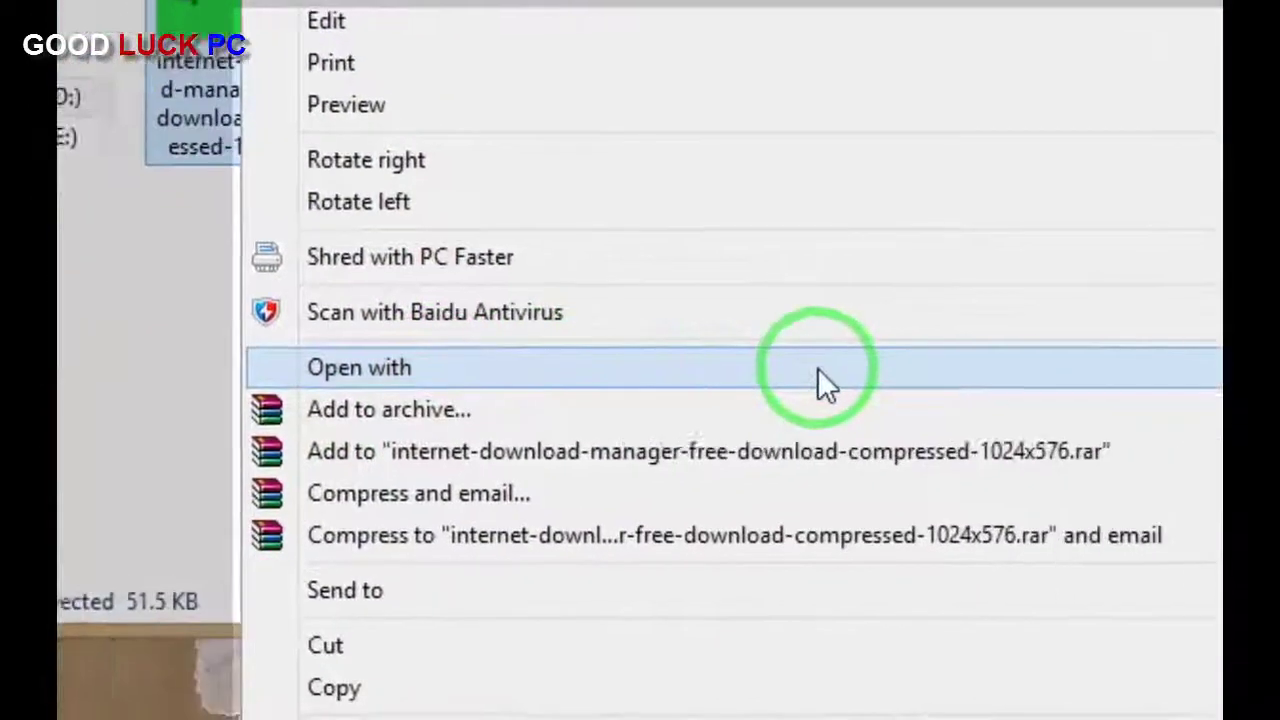
mouse_move(1210, 443)
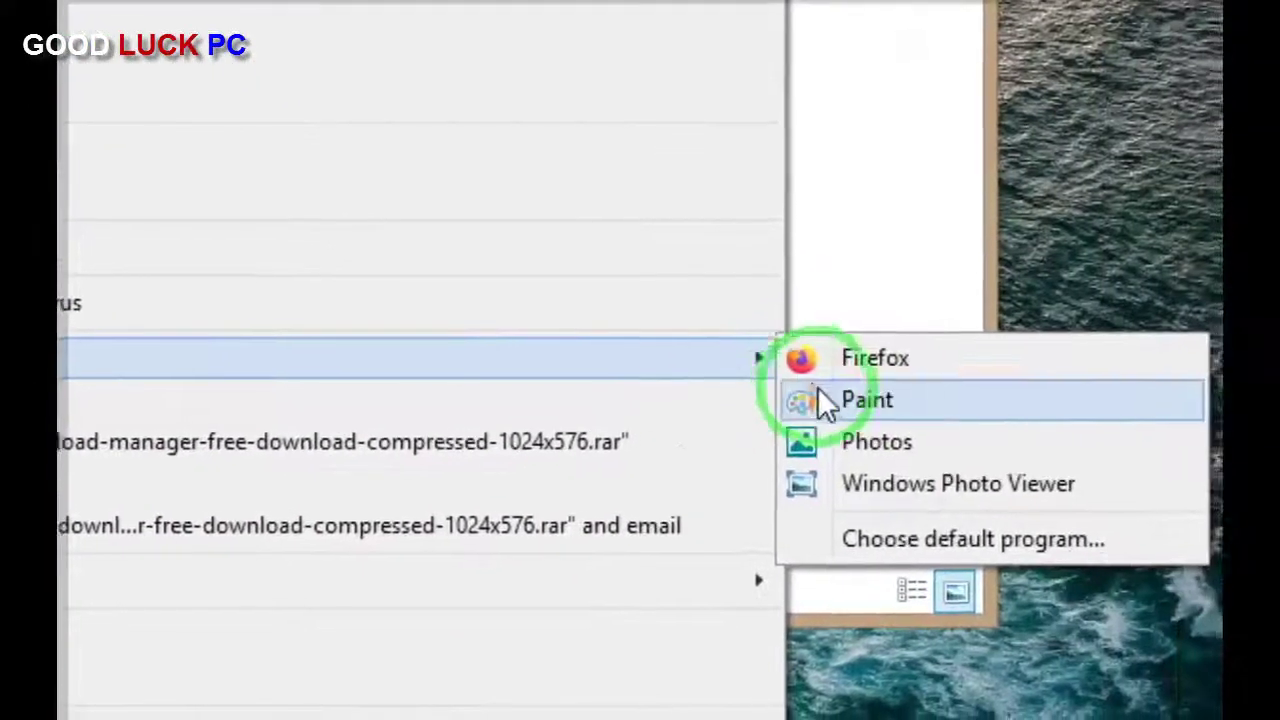
click(918, 410)
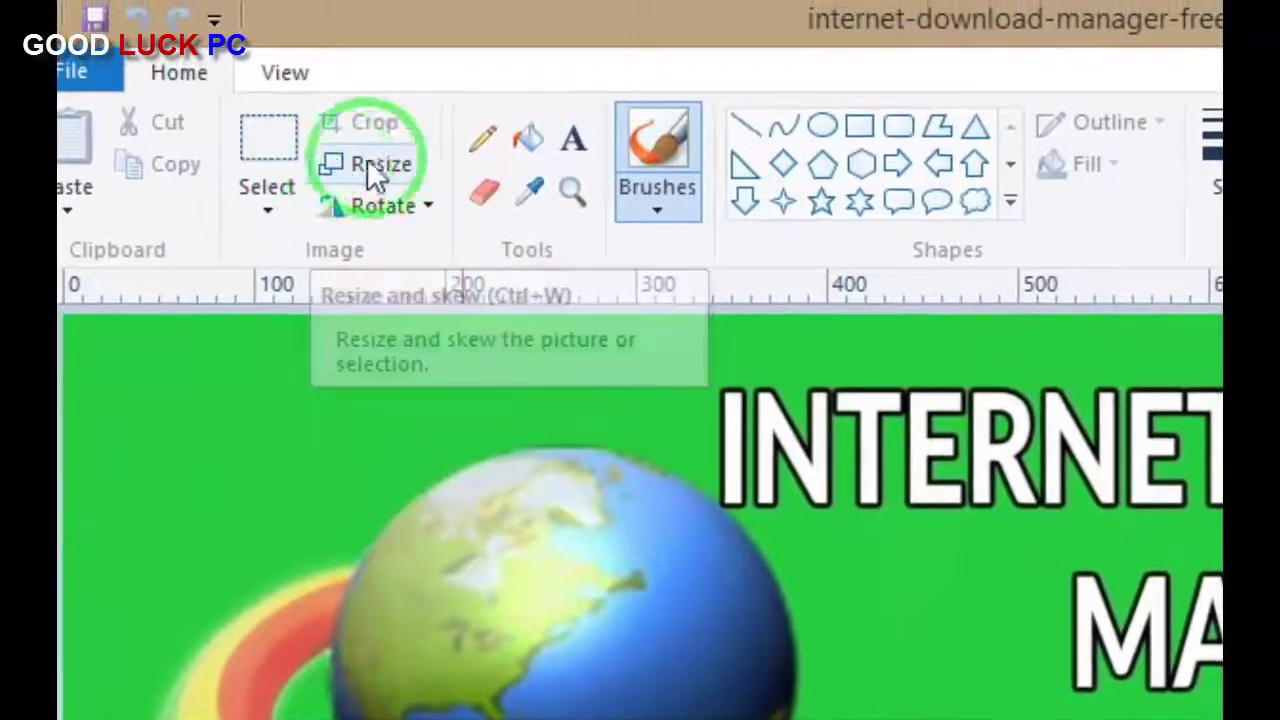
Step: Resize the picture to 970 pixels horizontally and 530 pixels vertically, with the aspect ratio not maintained
click(266, 195)
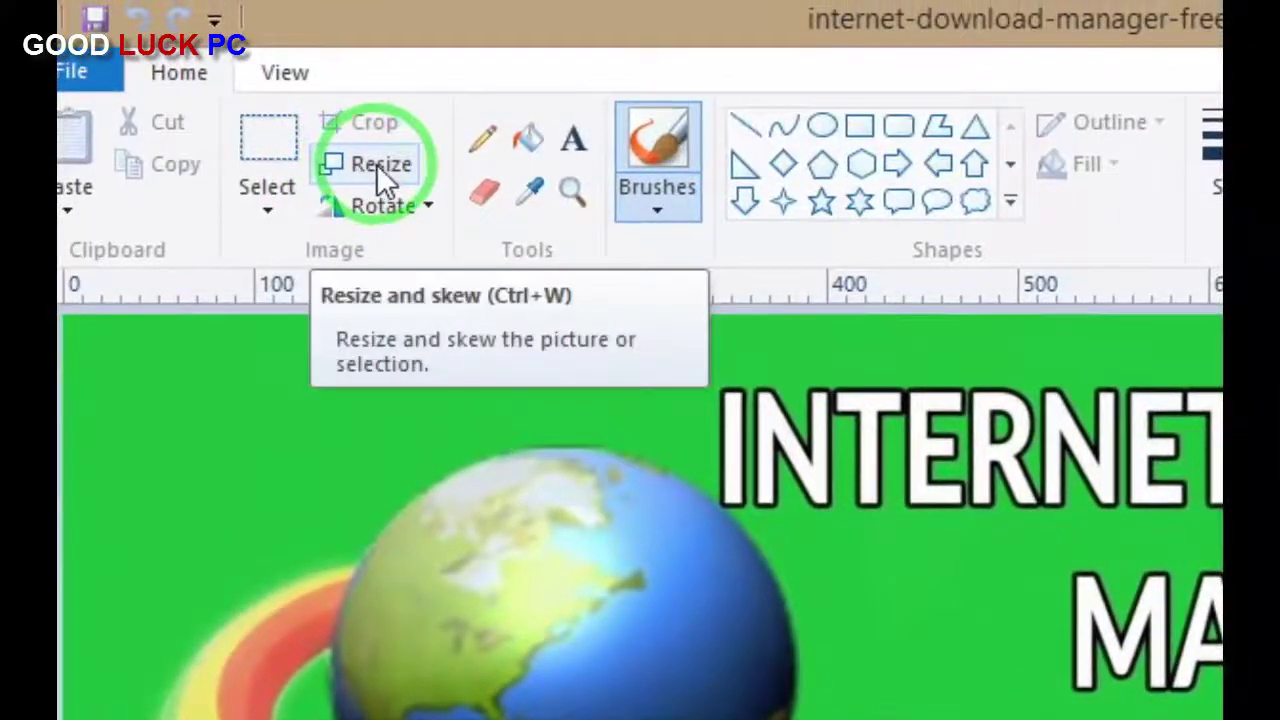
click(376, 164)
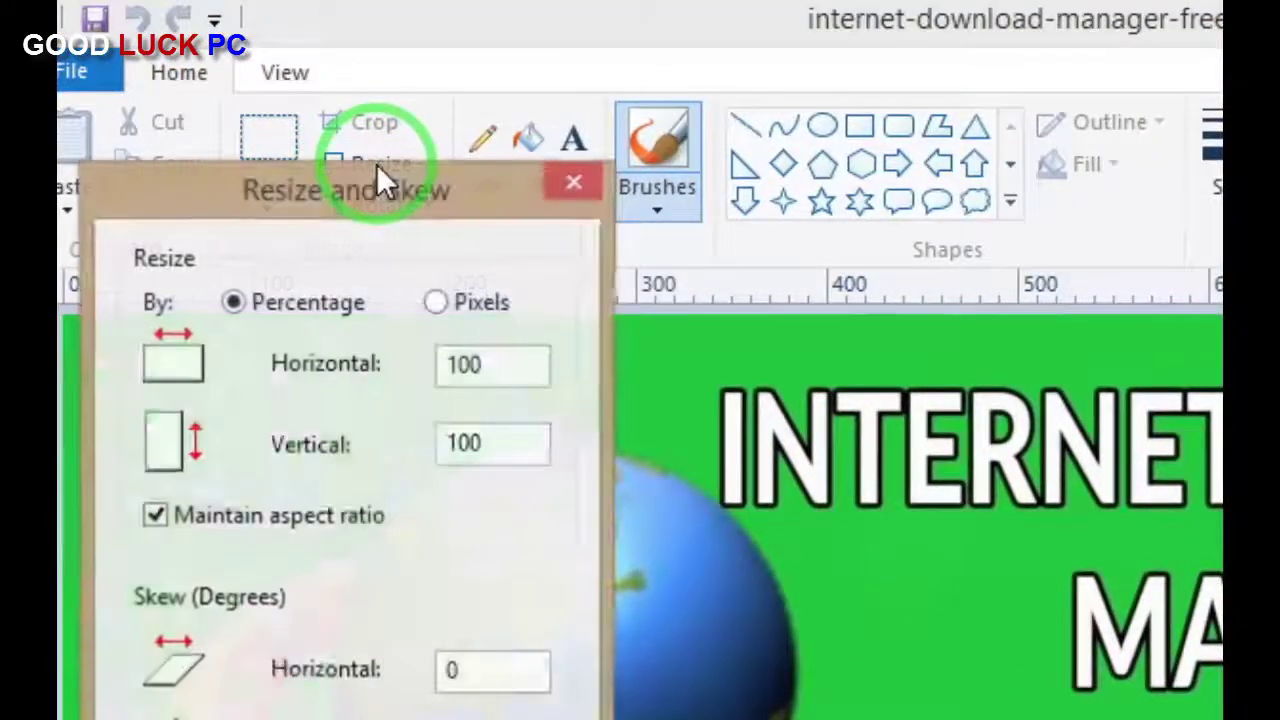
click(436, 303)
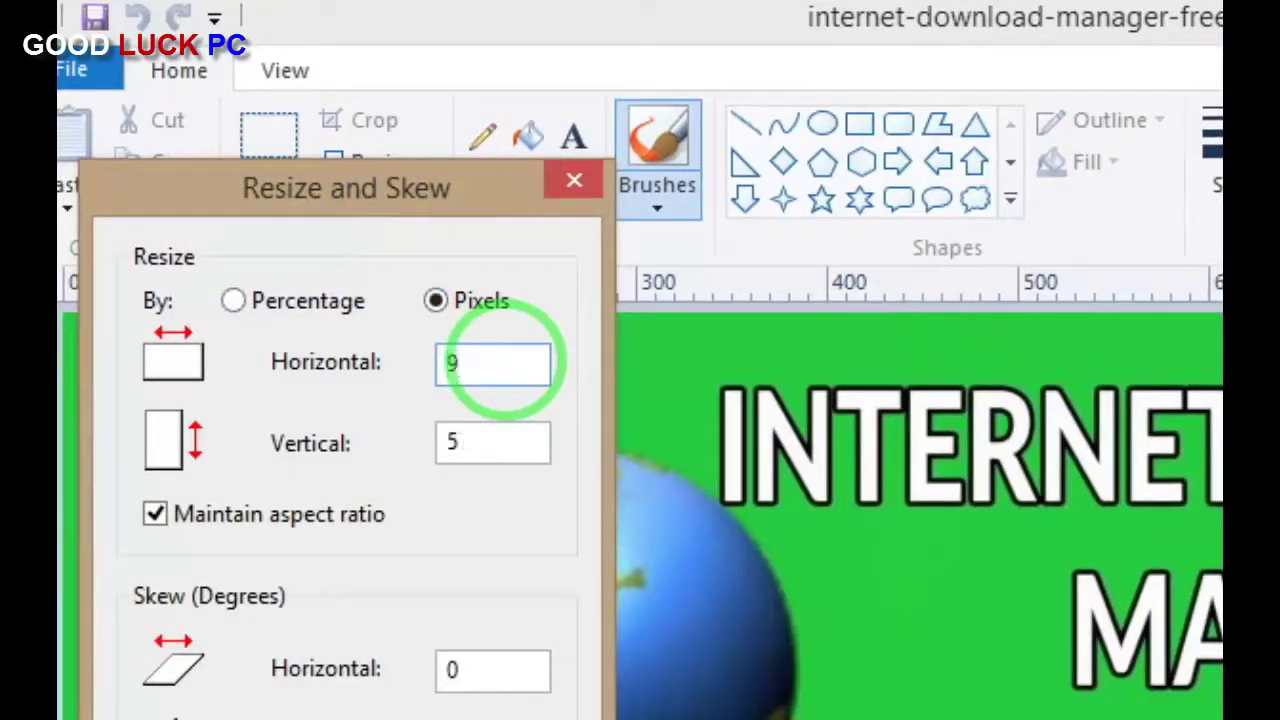
click(497, 362)
text(970)
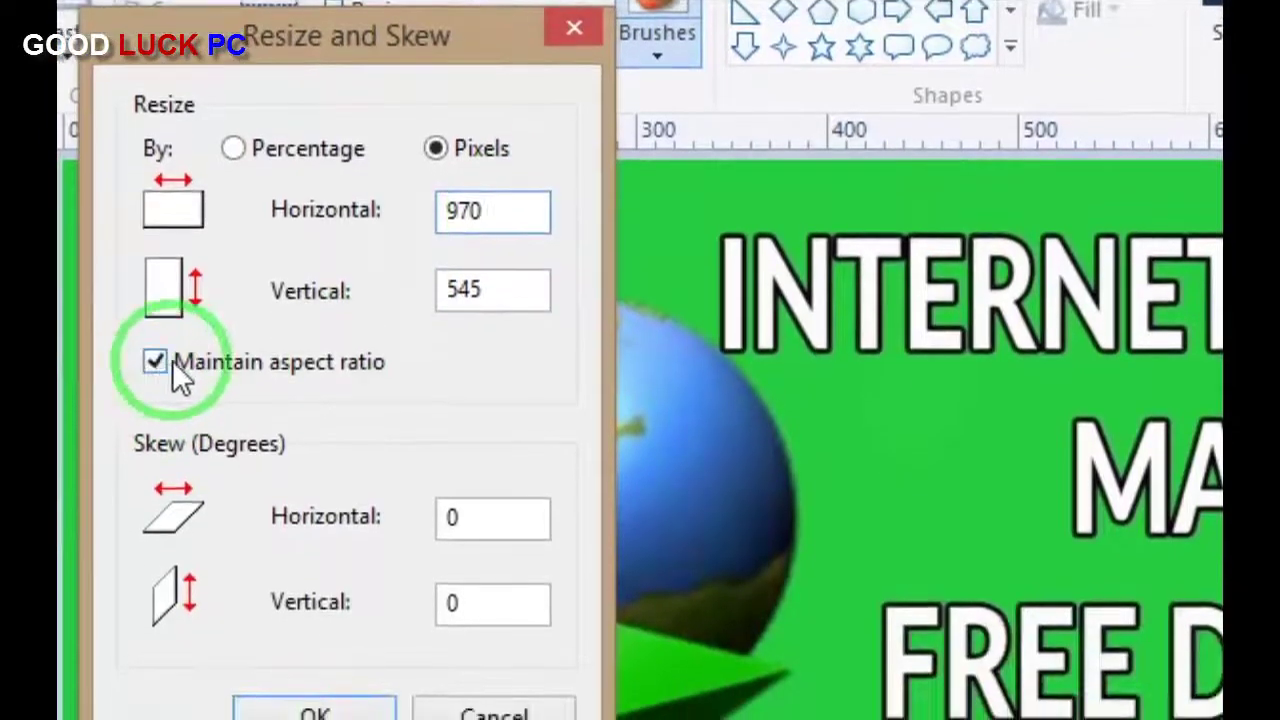
click(155, 362)
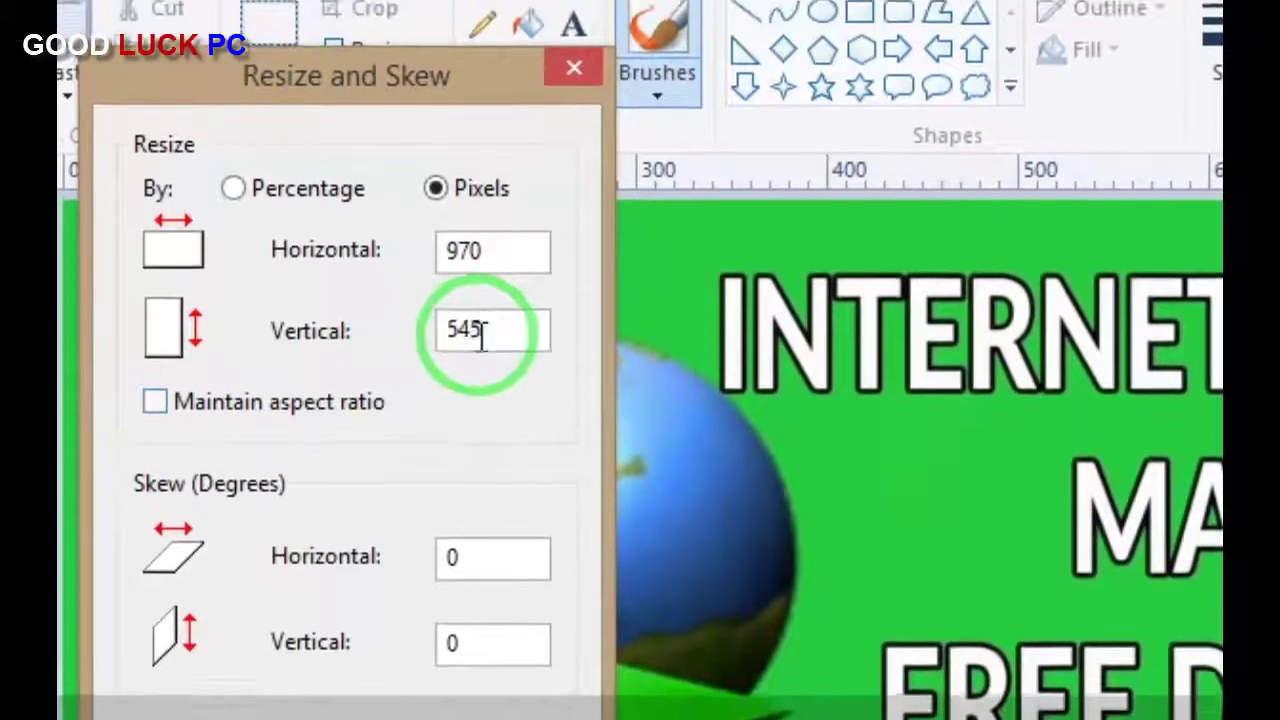
click(481, 338)
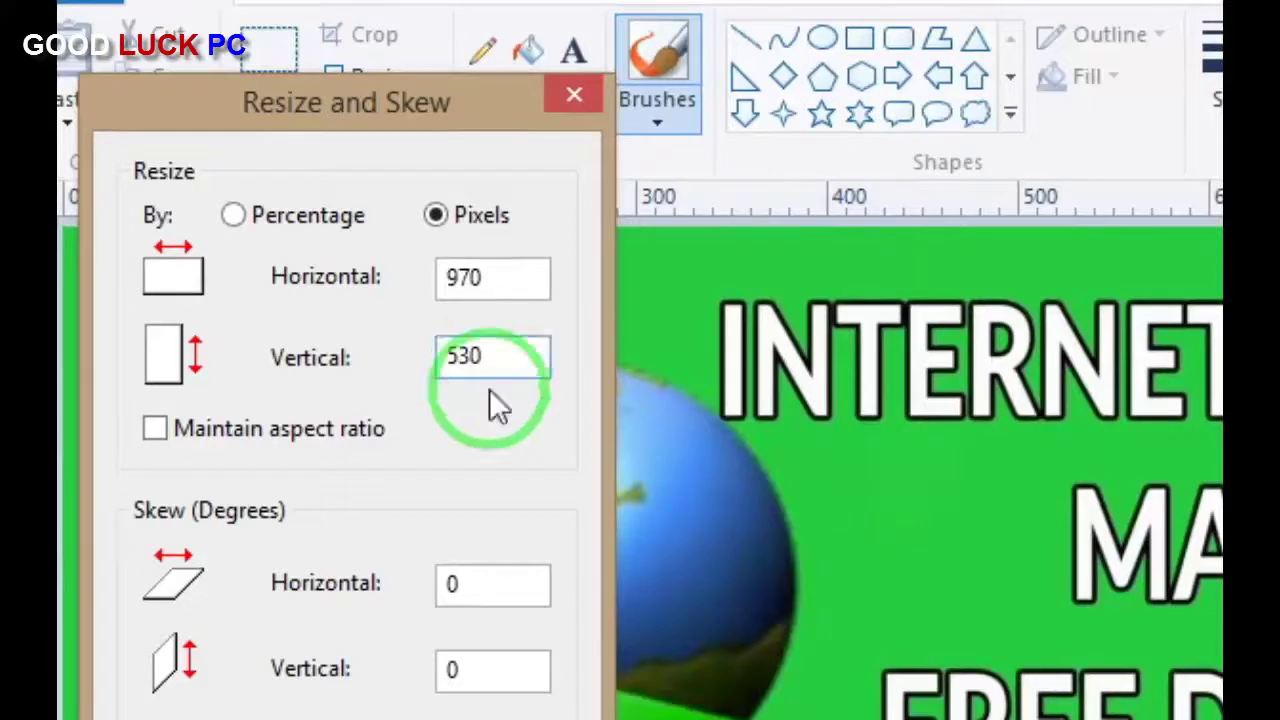
click(344, 512)
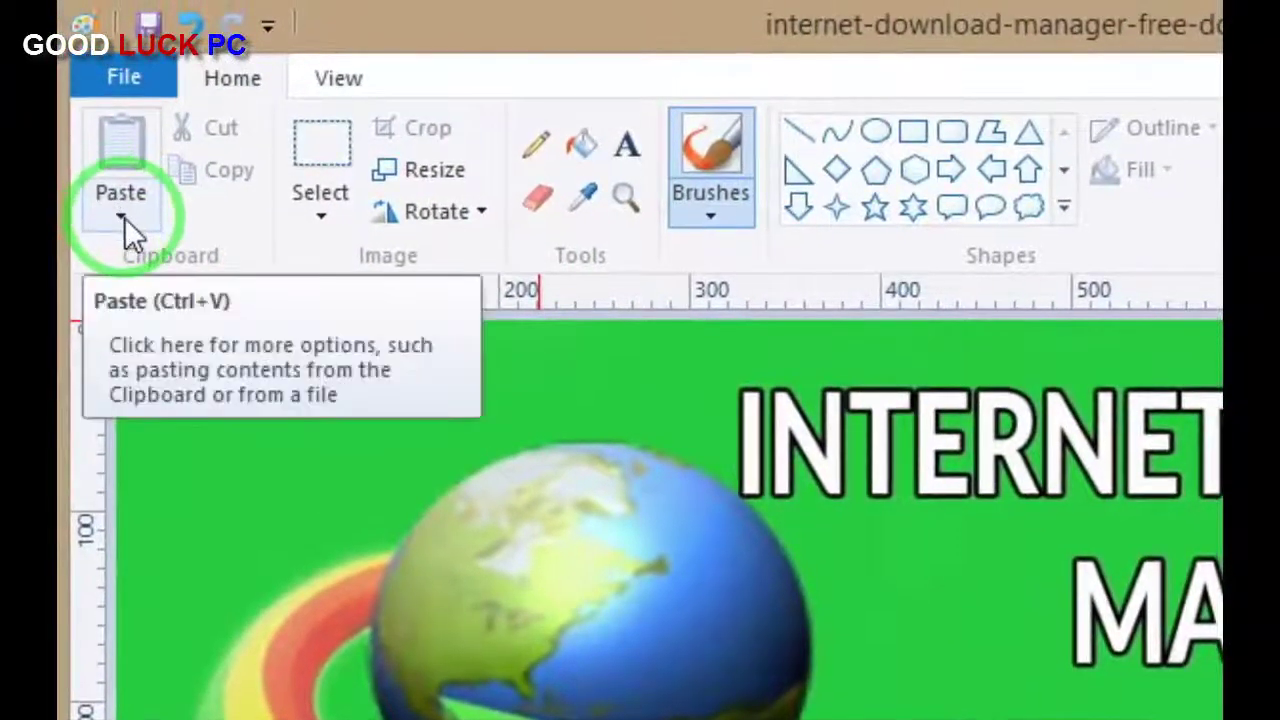
click(122, 215)
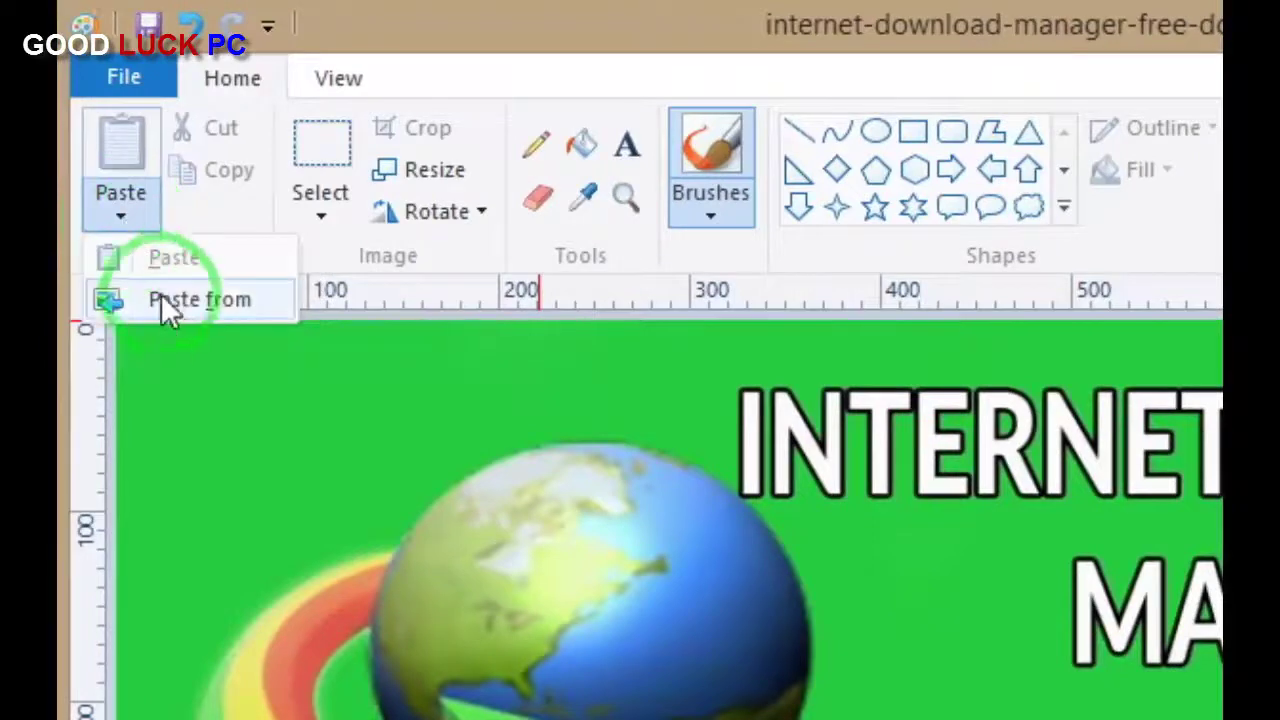
click(214, 303)
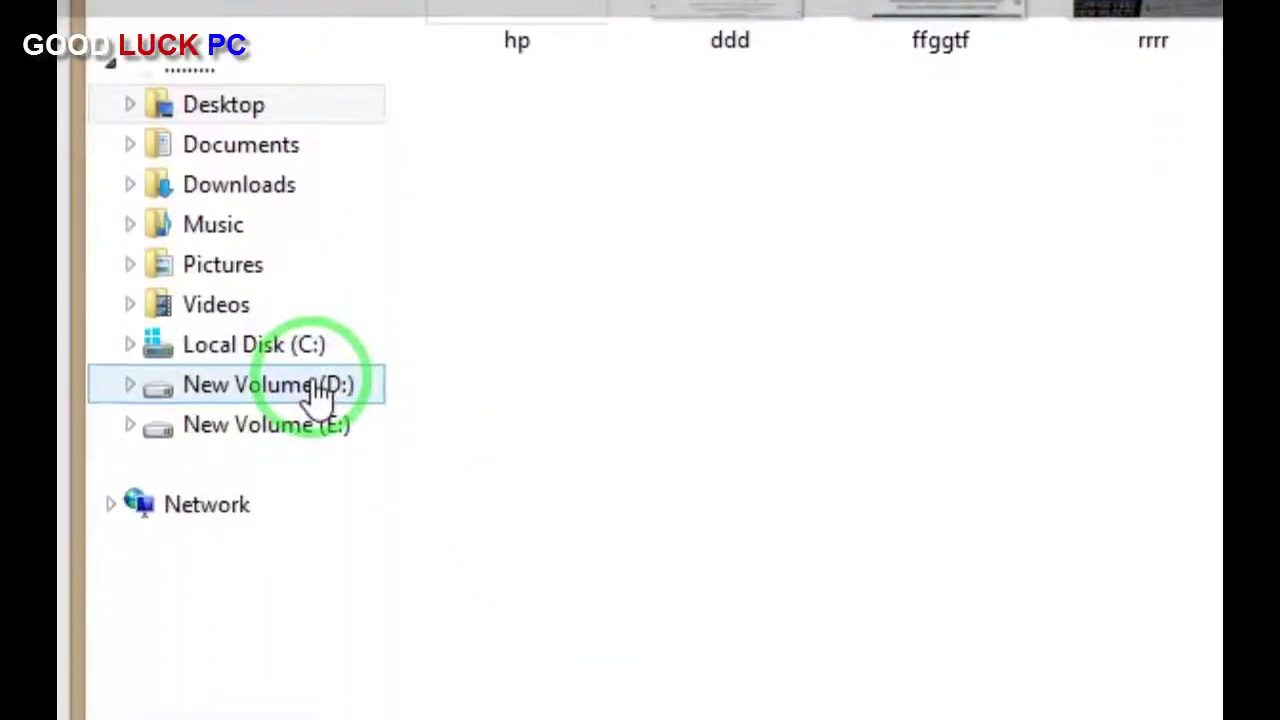
click(318, 618)
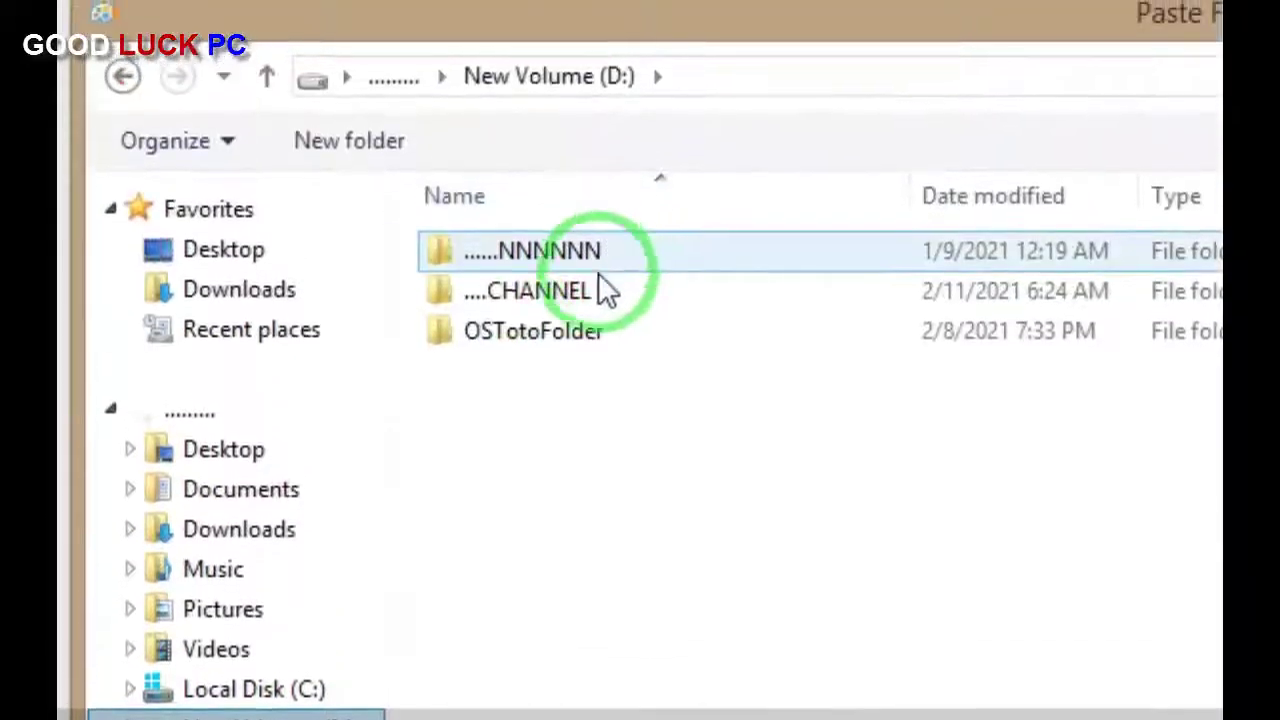
click(590, 303)
double_click(590, 303)
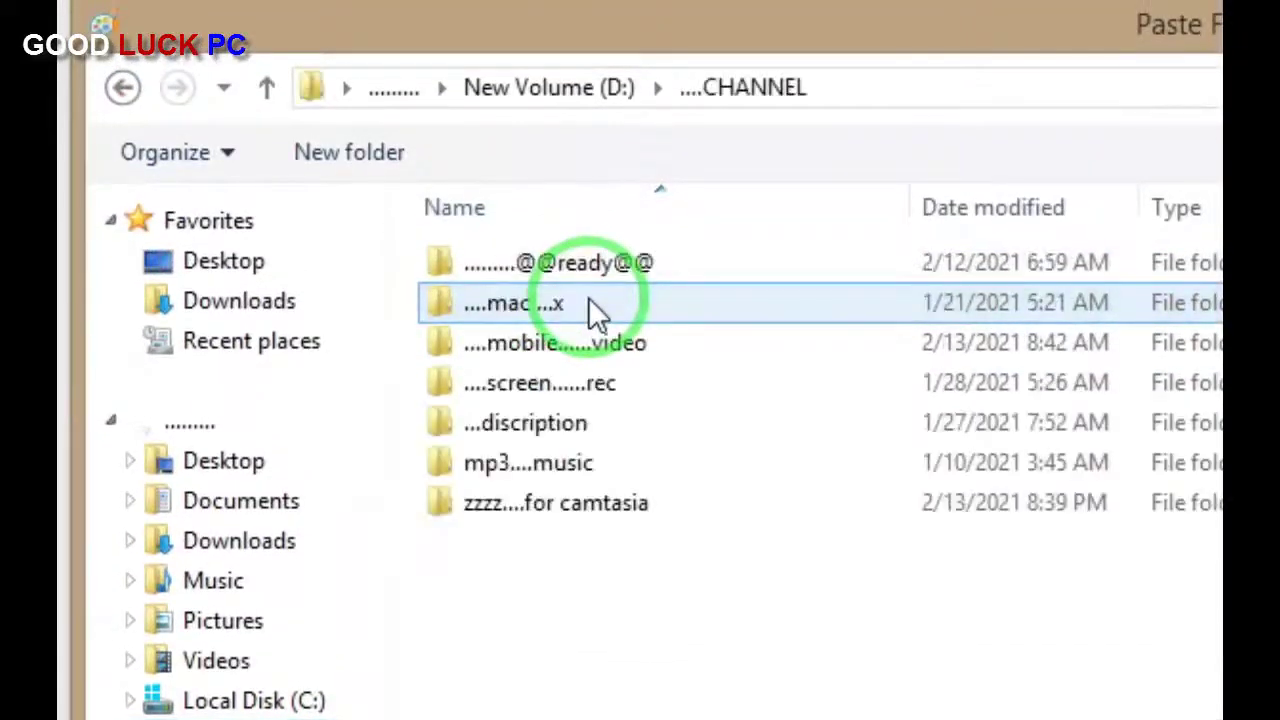
click(588, 271)
double_click(588, 271)
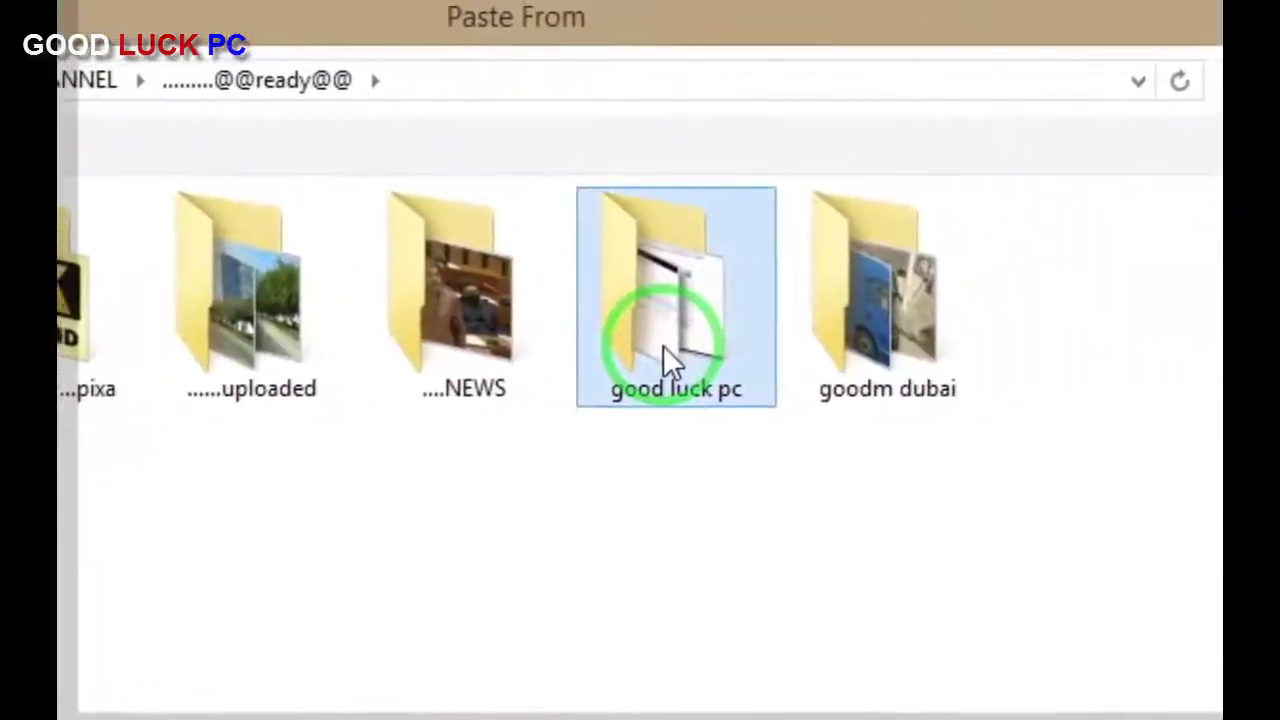
double_click(658, 360)
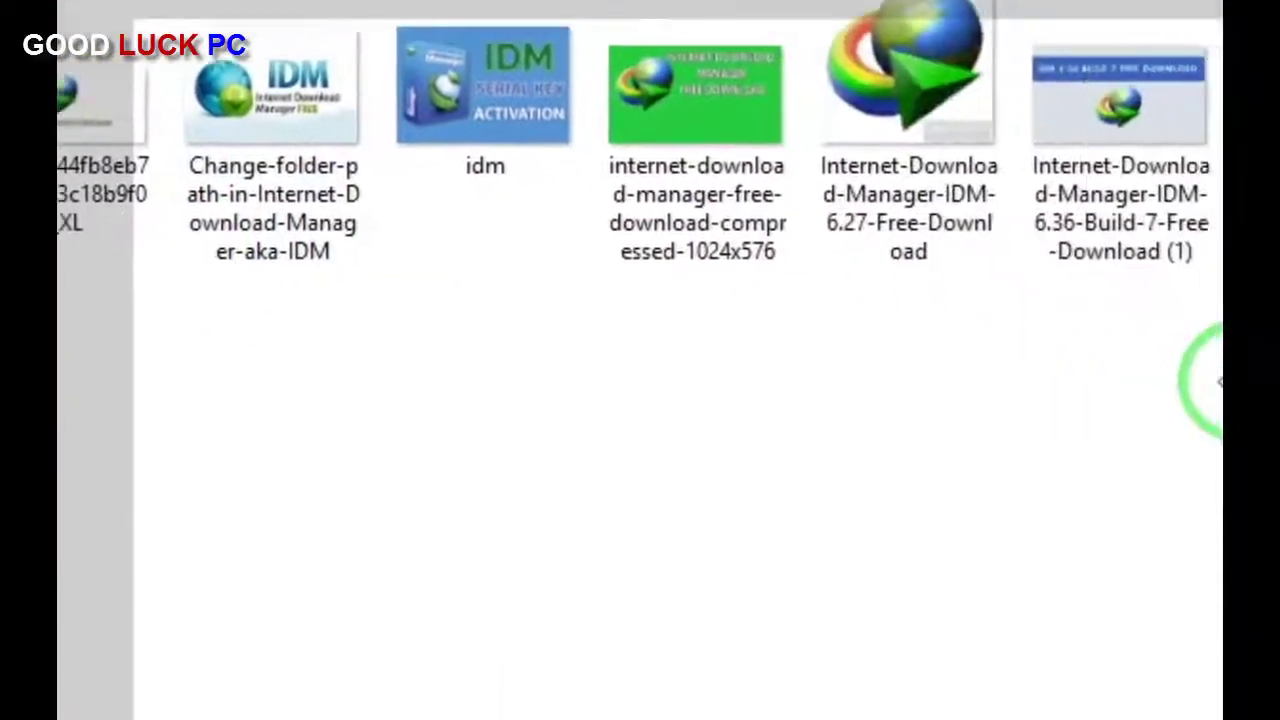
Step: Narrow the Paste From window and open its idm image in a separate Paint window
drag(1176, 365, 840, 361)
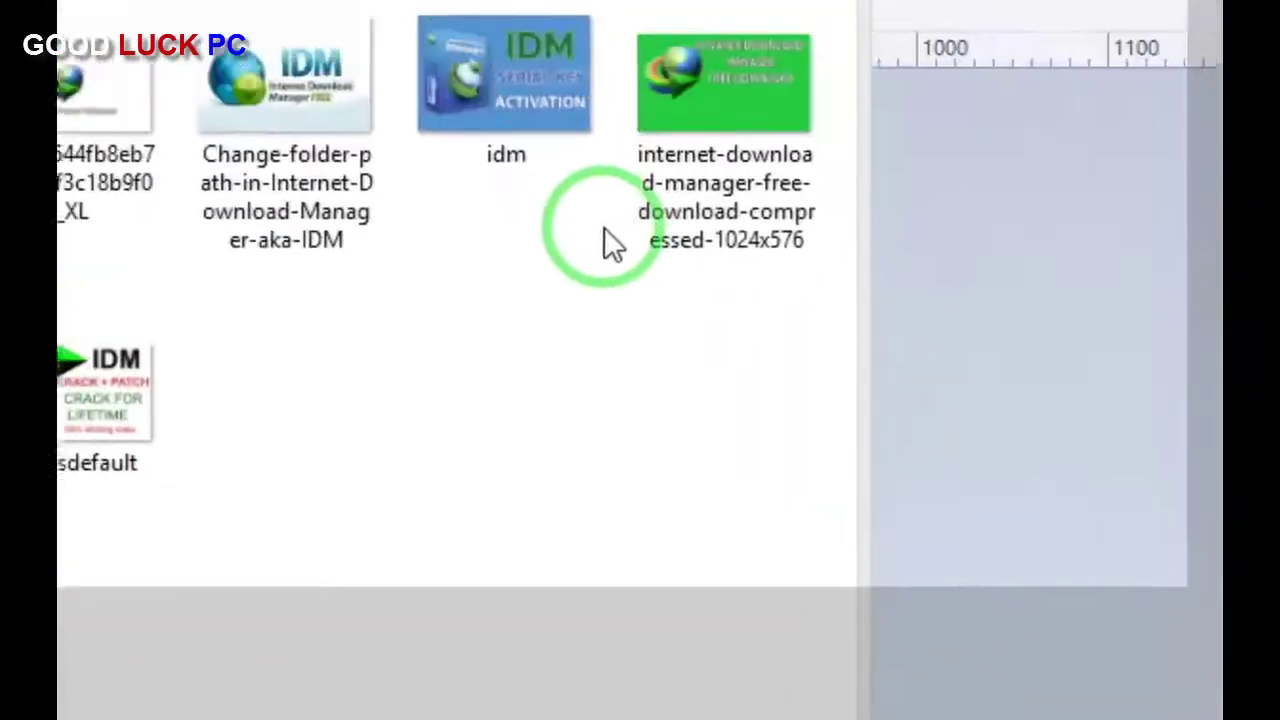
click(597, 300)
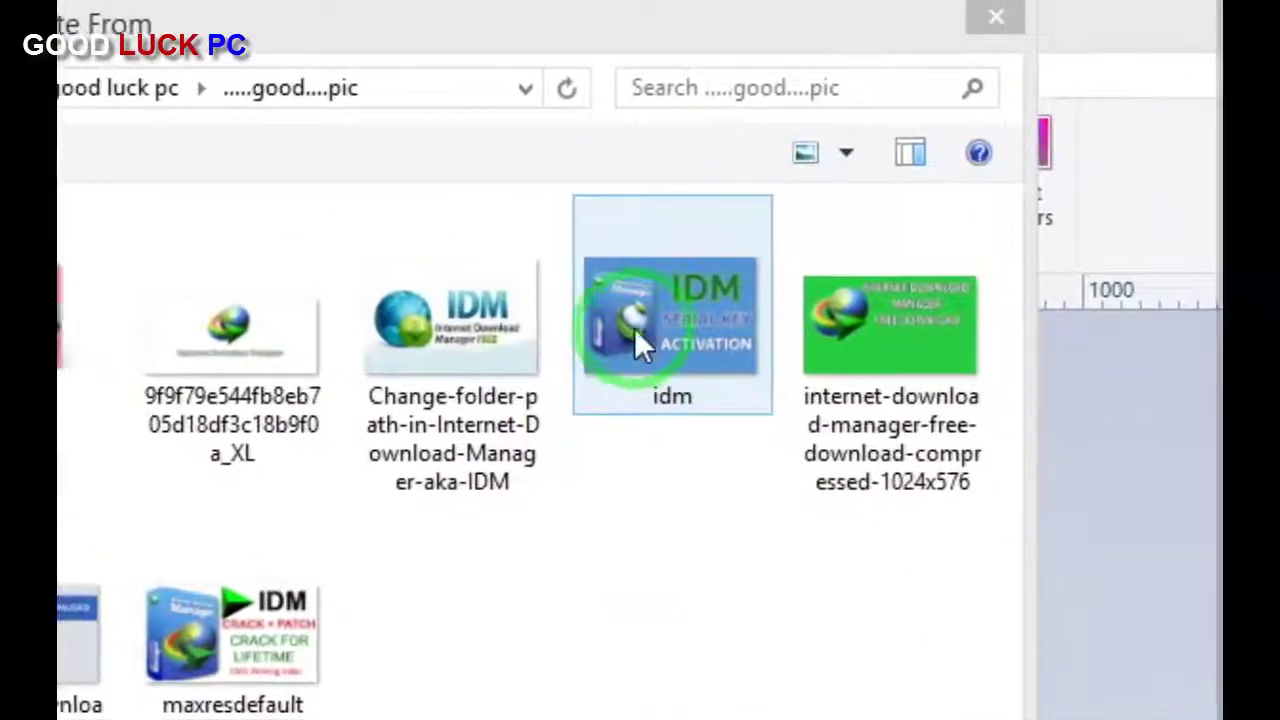
right_click(642, 328)
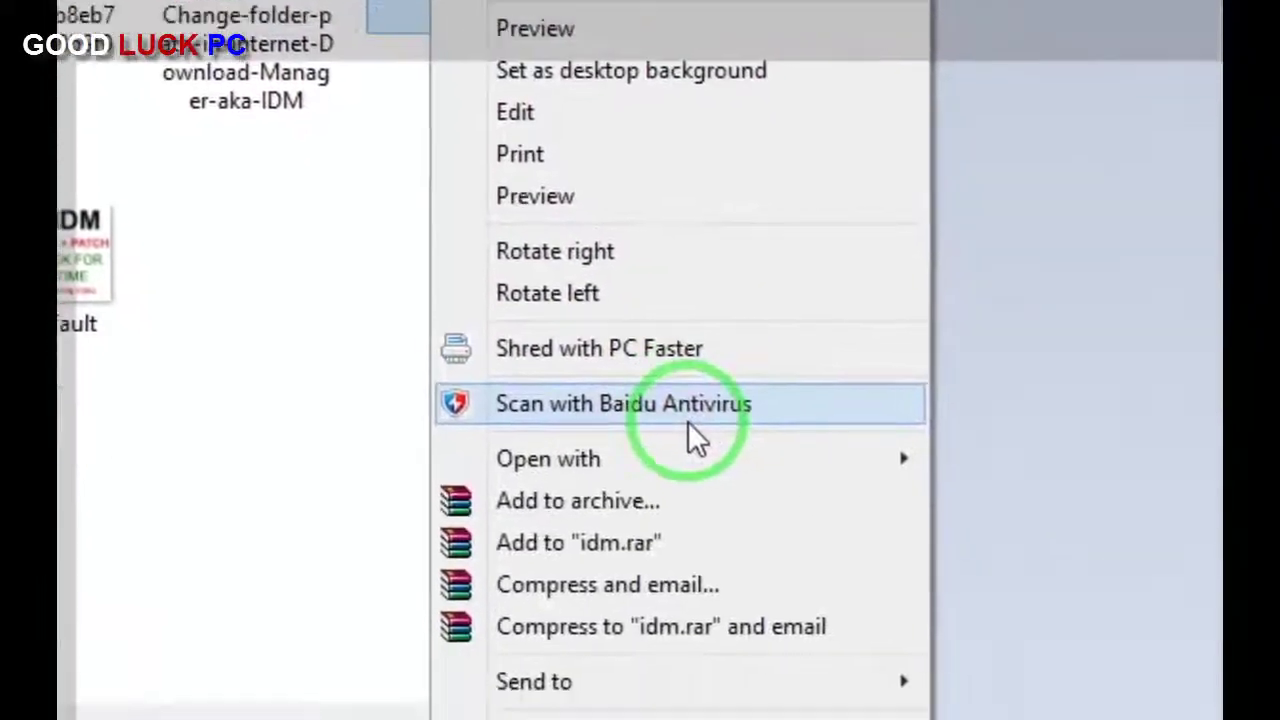
mouse_move(865, 638)
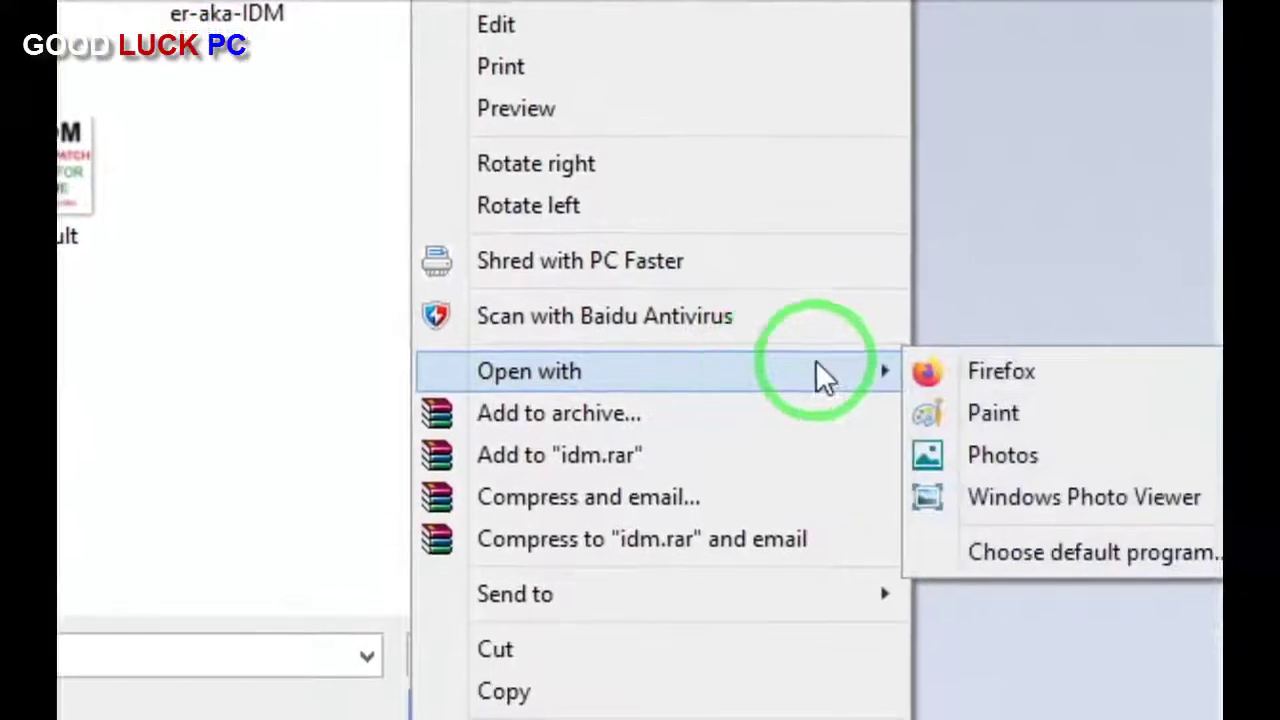
click(975, 405)
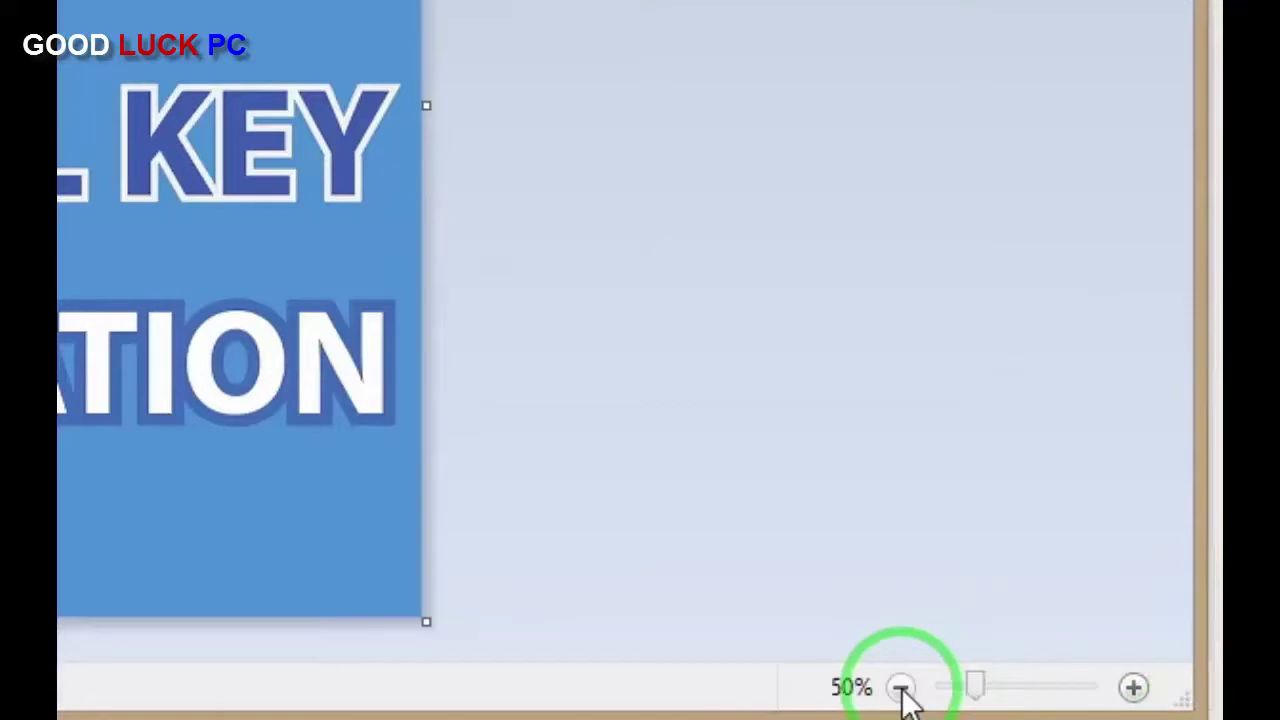
Step: Crop the idm image to its "IDM SERIAL KEY ACTIVATION" text area and close it with the changes saved to idm.jpg
click(902, 690)
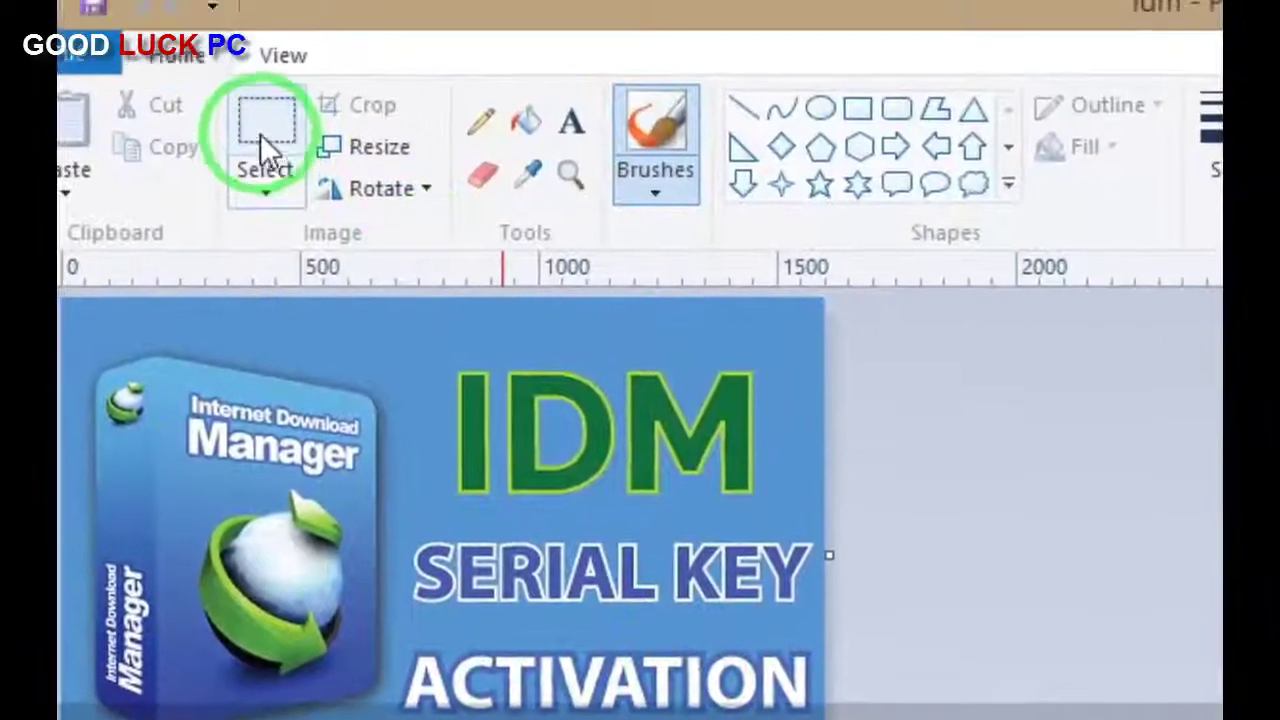
click(262, 149)
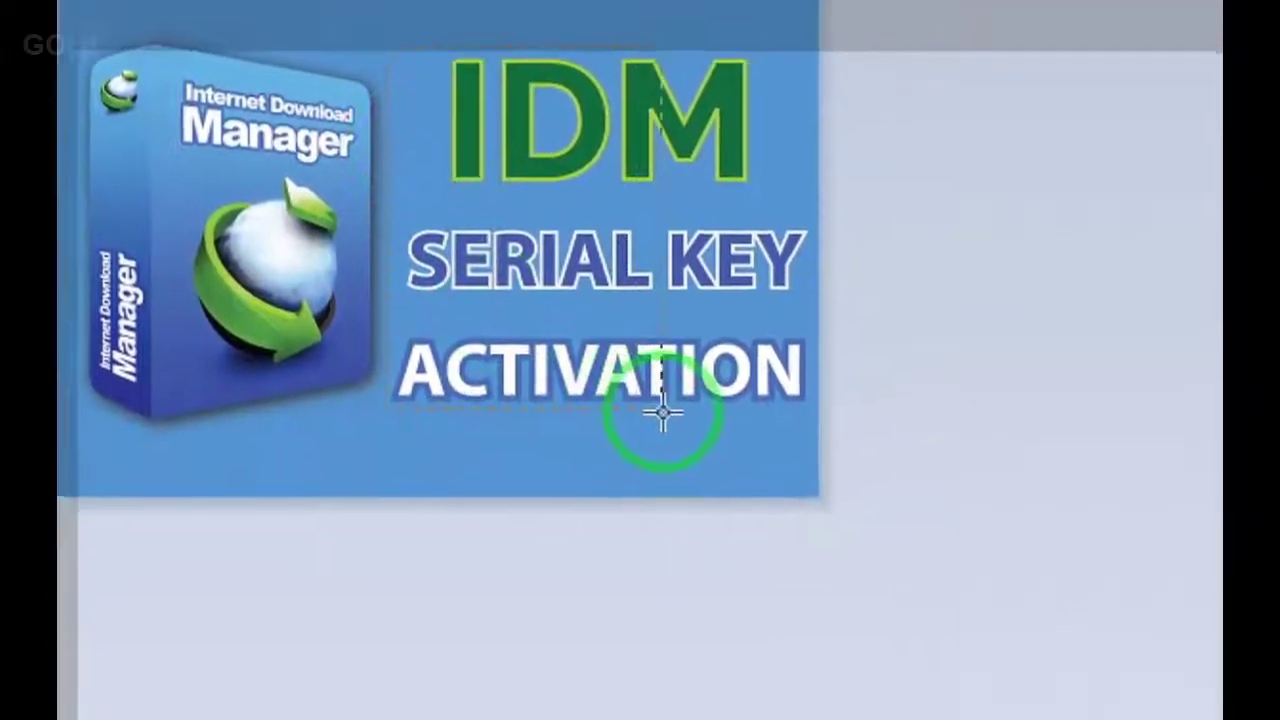
drag(703, 391, 765, 407)
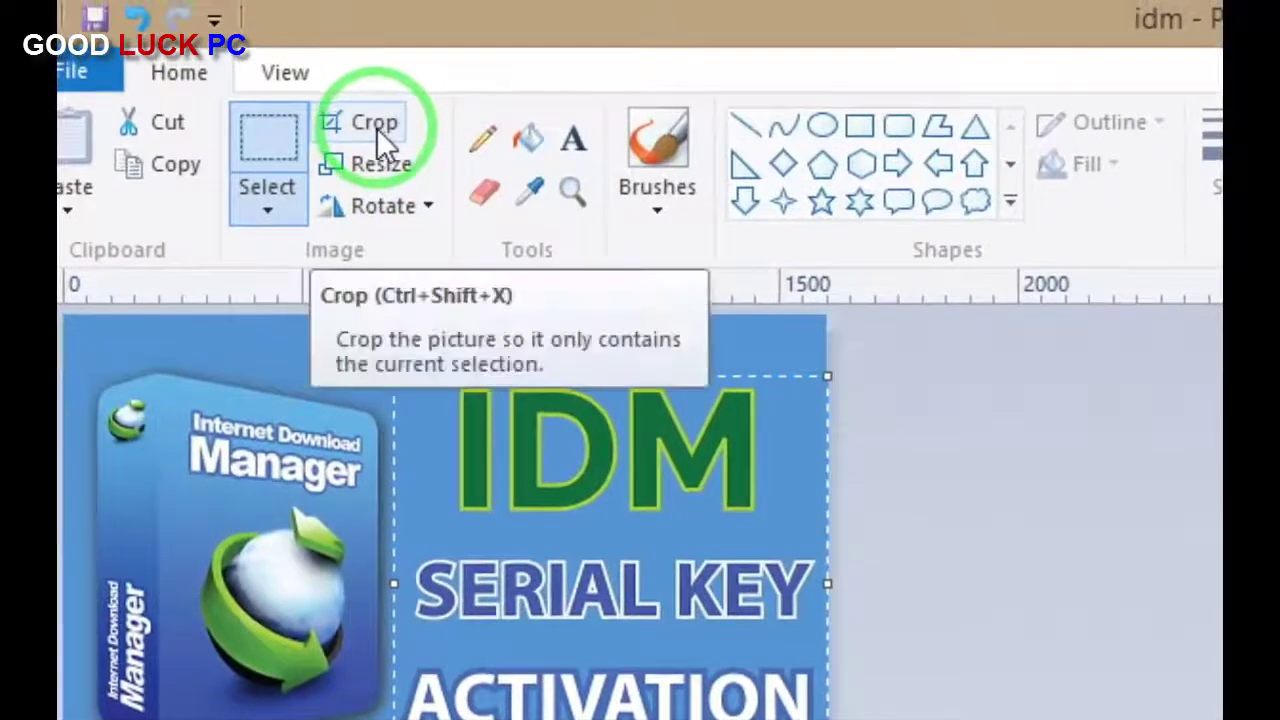
click(376, 127)
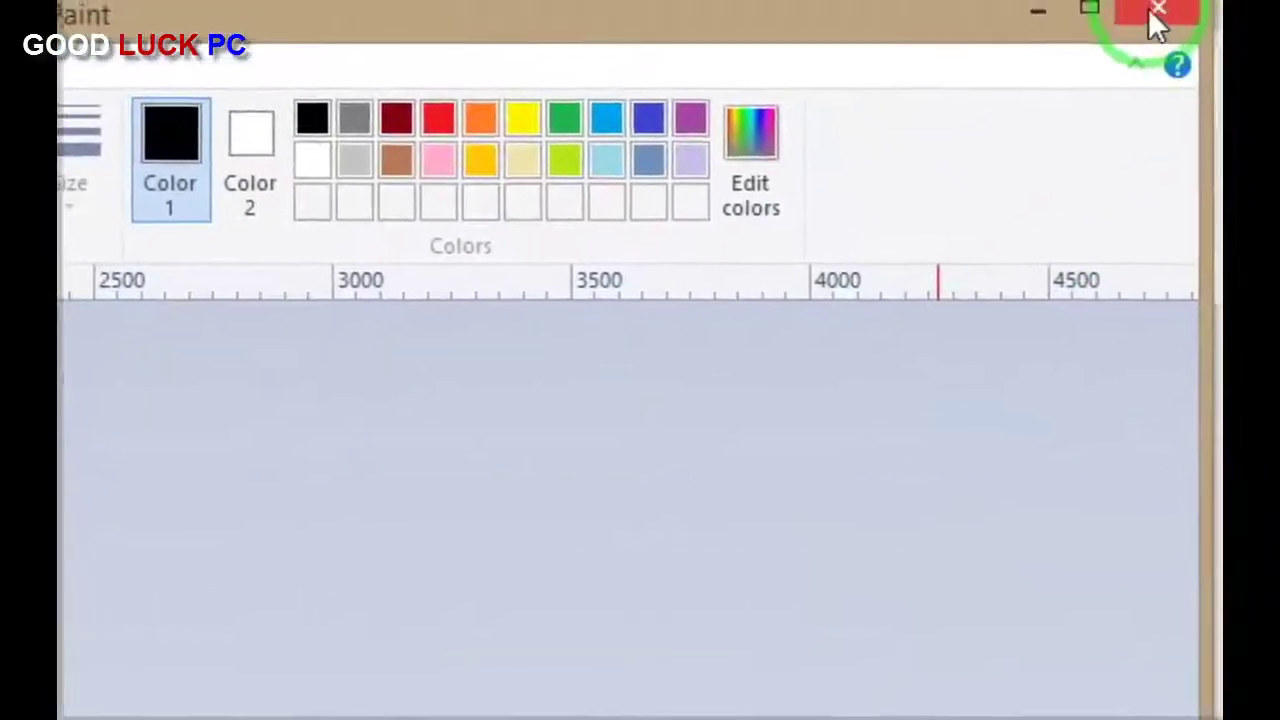
click(1180, 12)
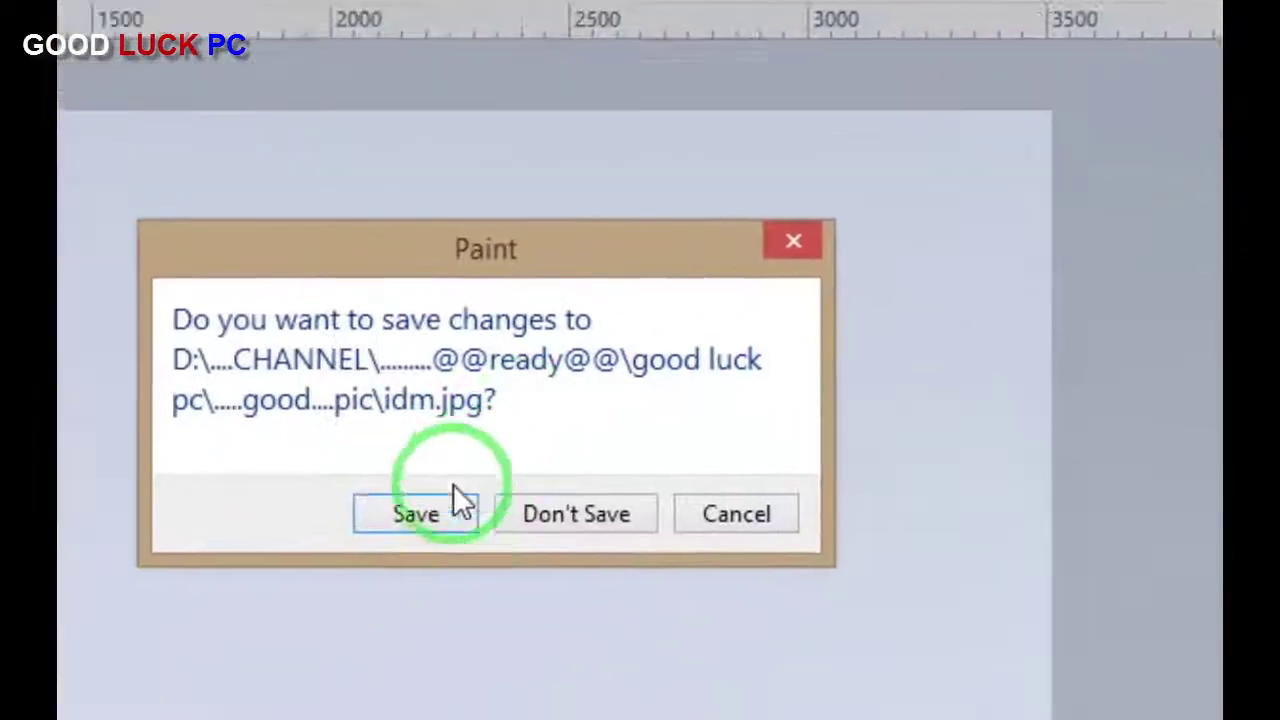
click(416, 512)
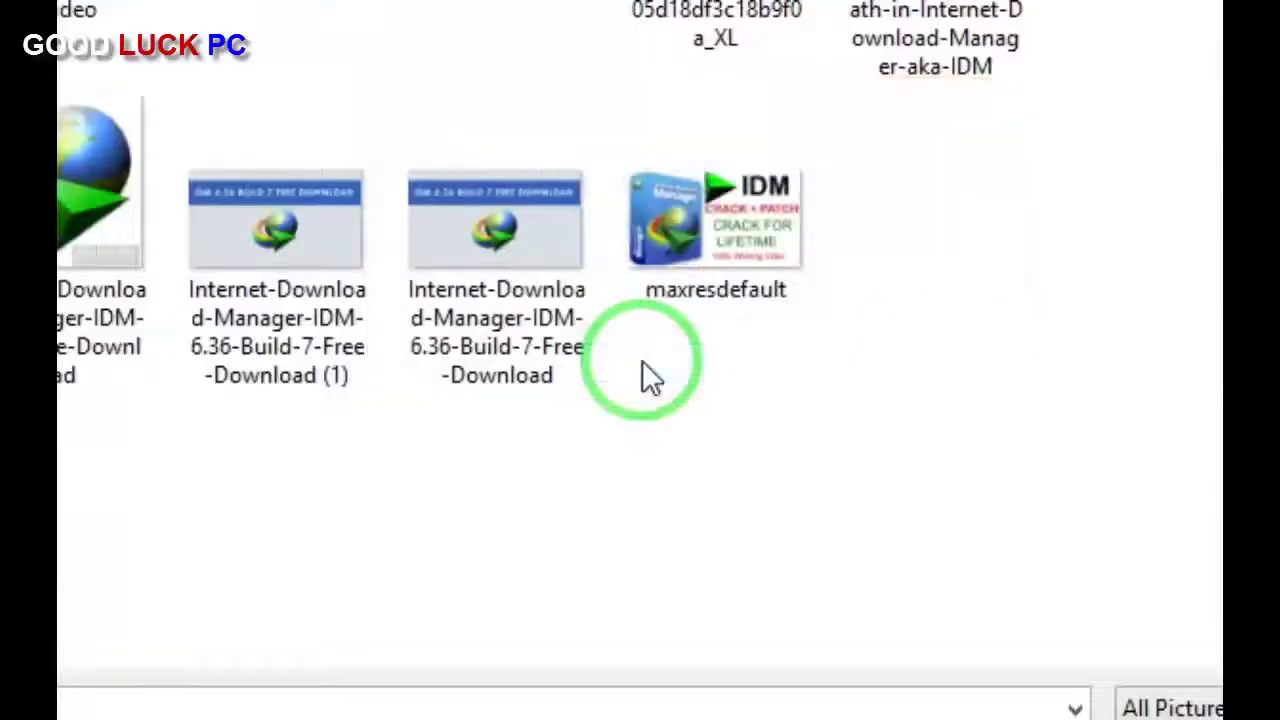
Step: Paste the cropped idm image onto the green picture and shrink it from its upper-left corner
click(840, 172)
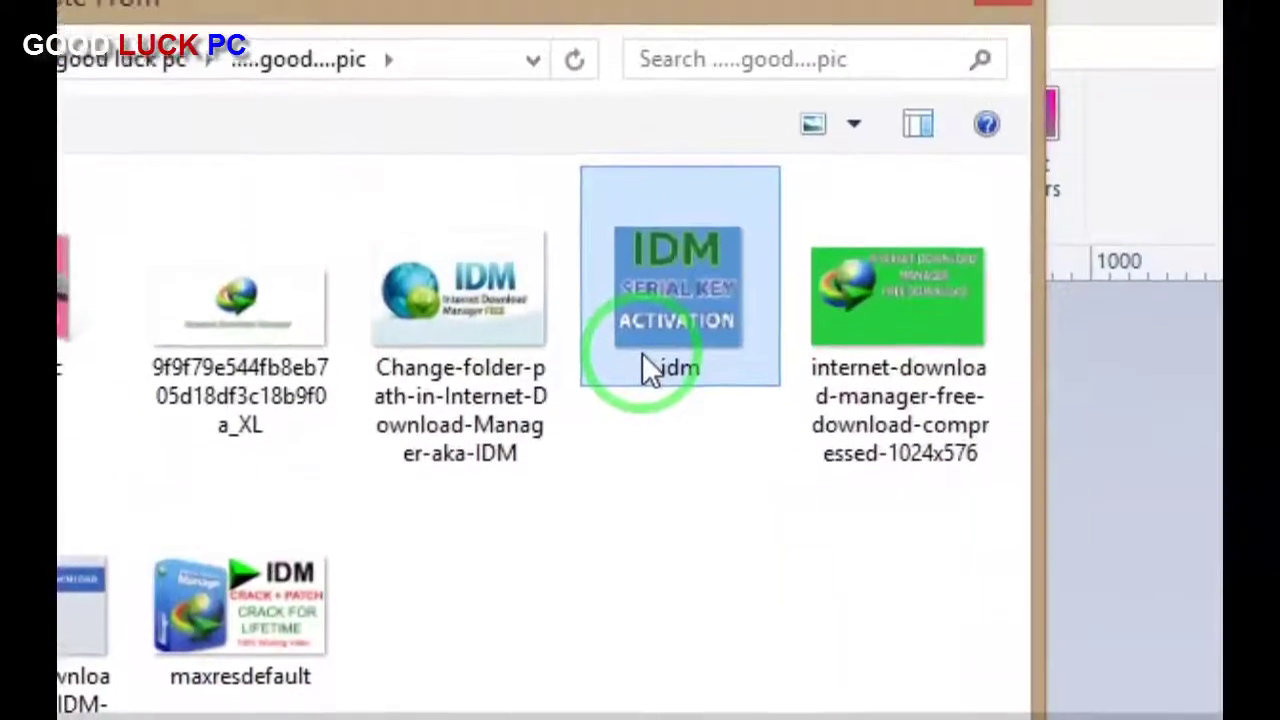
click(650, 318)
double_click(645, 318)
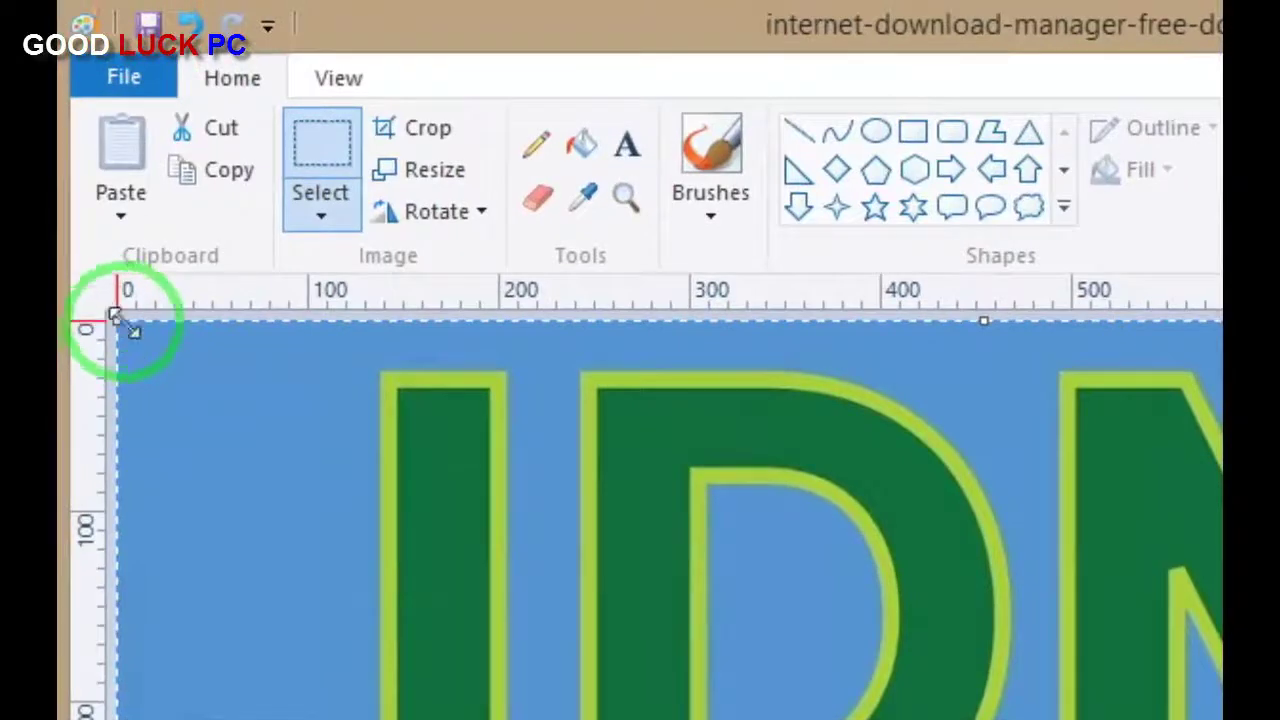
drag(117, 319, 967, 719)
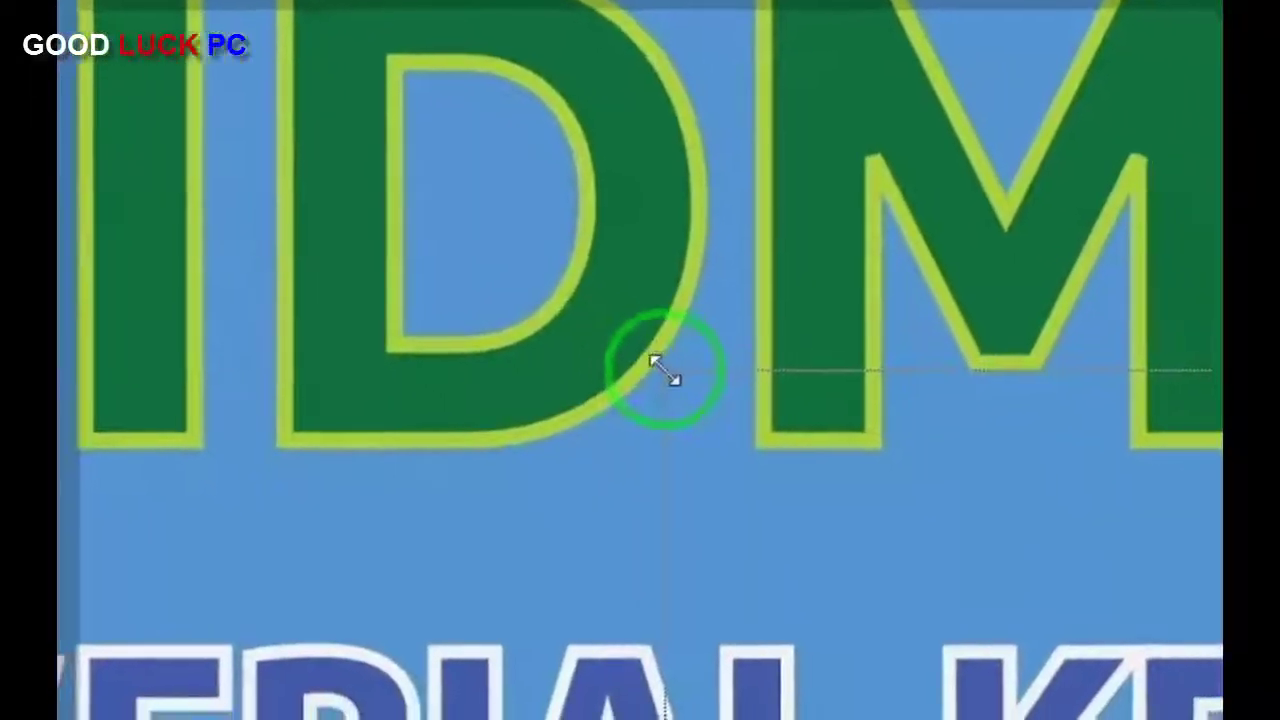
drag(665, 370, 666, 371)
drag(945, 605, 911, 214)
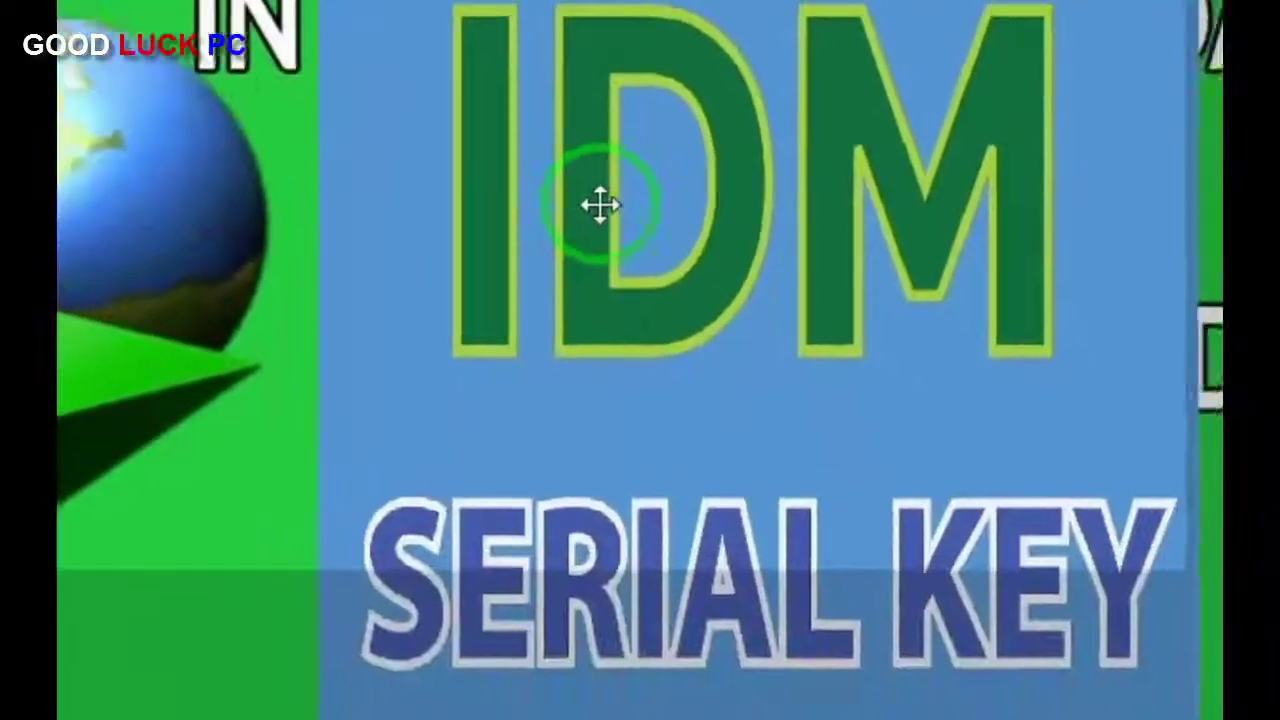
Step: Try the pasted idm image at several positions and a smaller size on the green picture, and remove it
drag(600, 204, 541, 168)
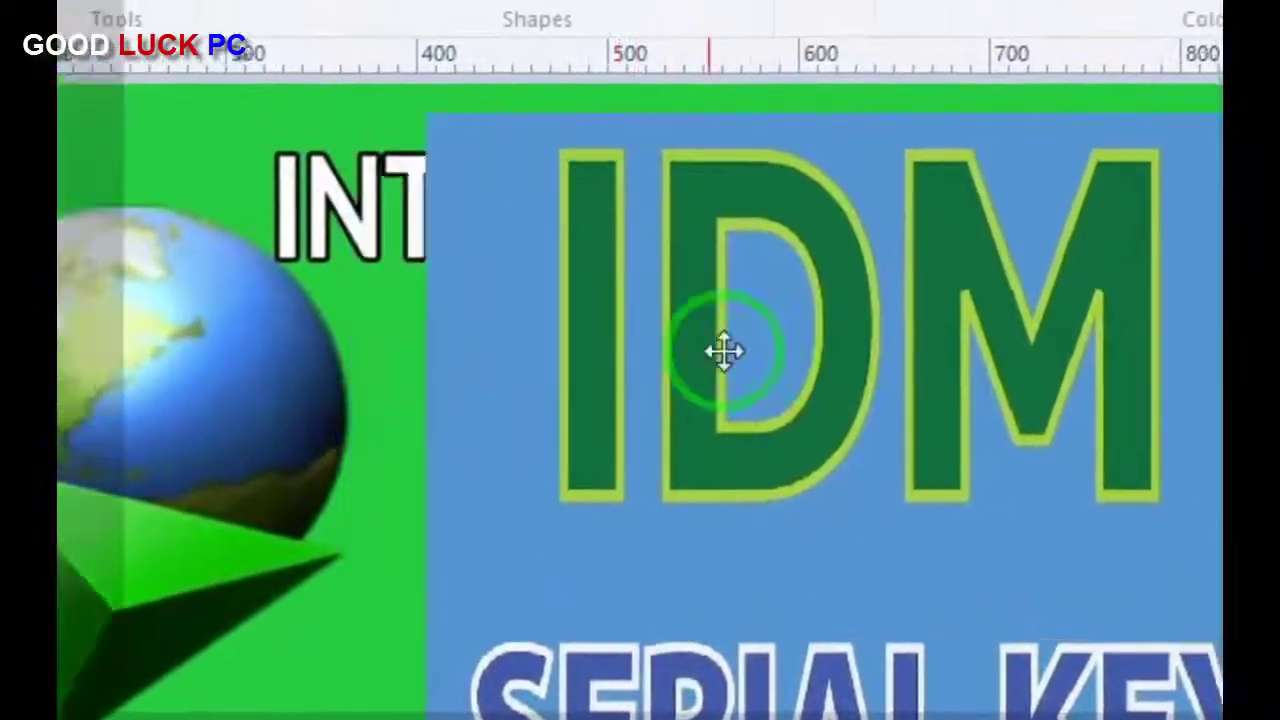
mouse_move(724, 350)
mouse_down()
mouse_move(829, 338)
mouse_move(855, 302)
mouse_up()
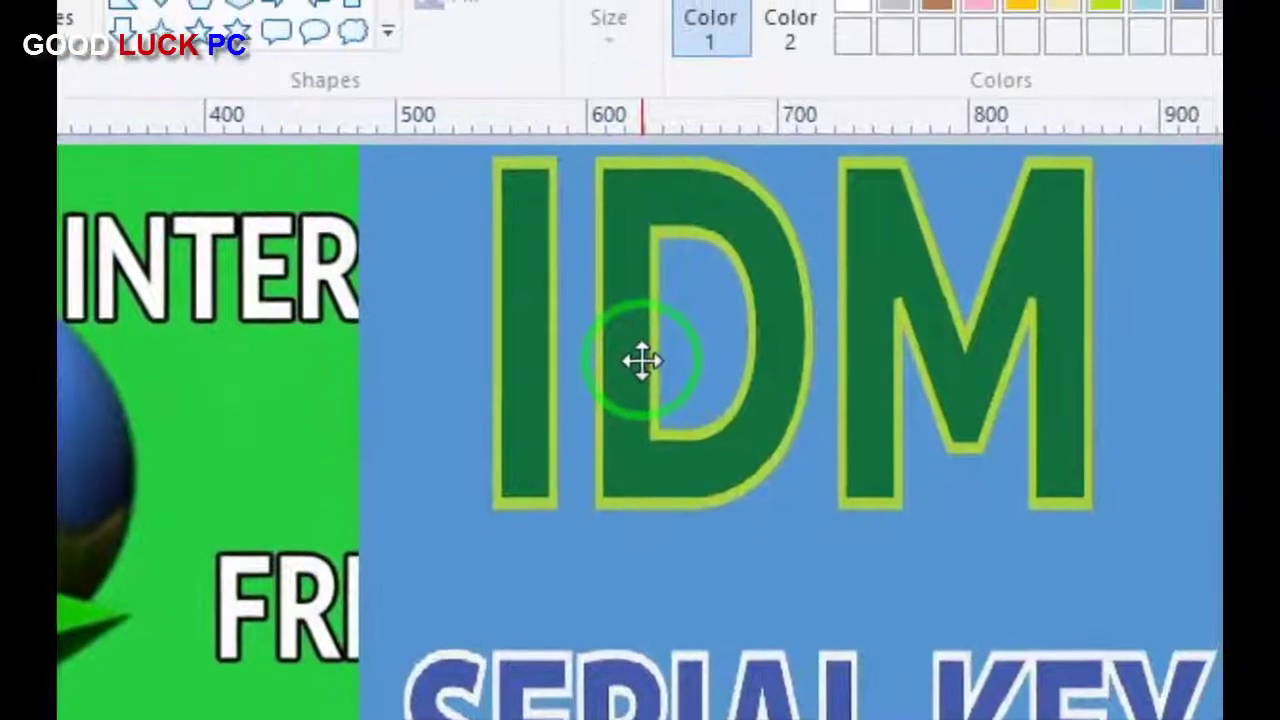
mouse_move(642, 360)
mouse_down()
mouse_move(215, 332)
mouse_move(134, 349)
mouse_move(0, 338)
mouse_up()
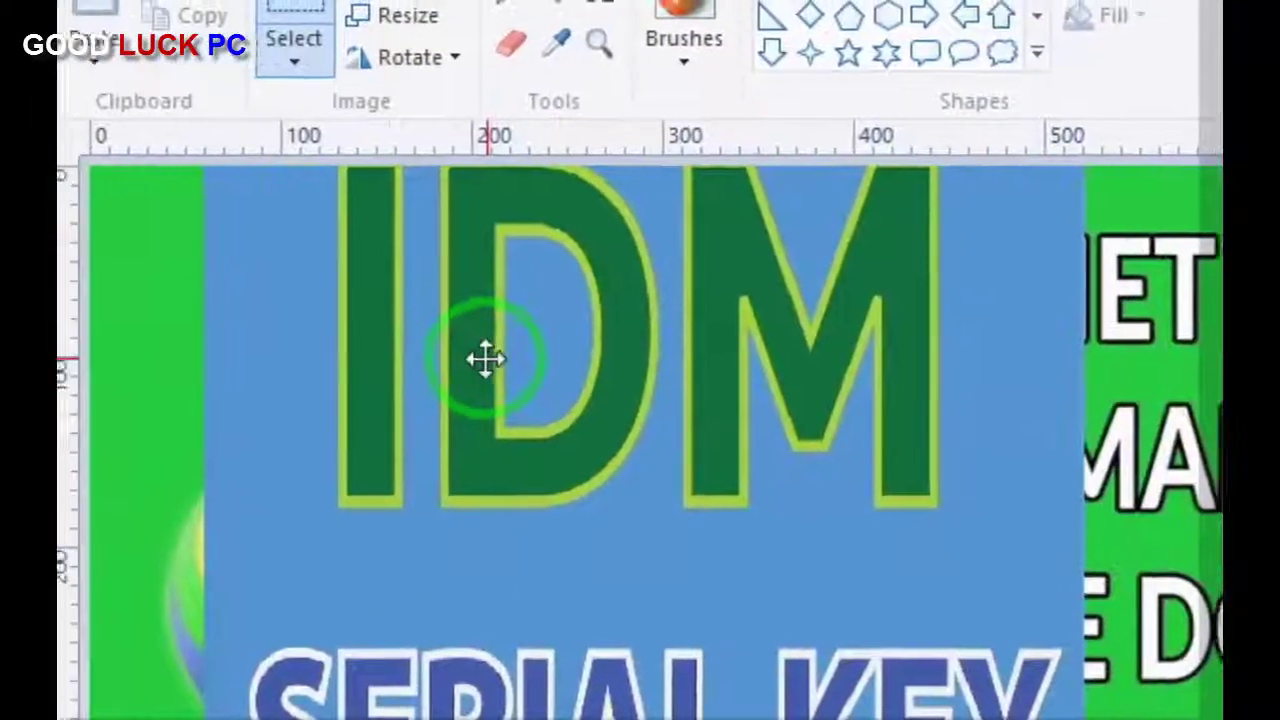
drag(485, 358, 749, 489)
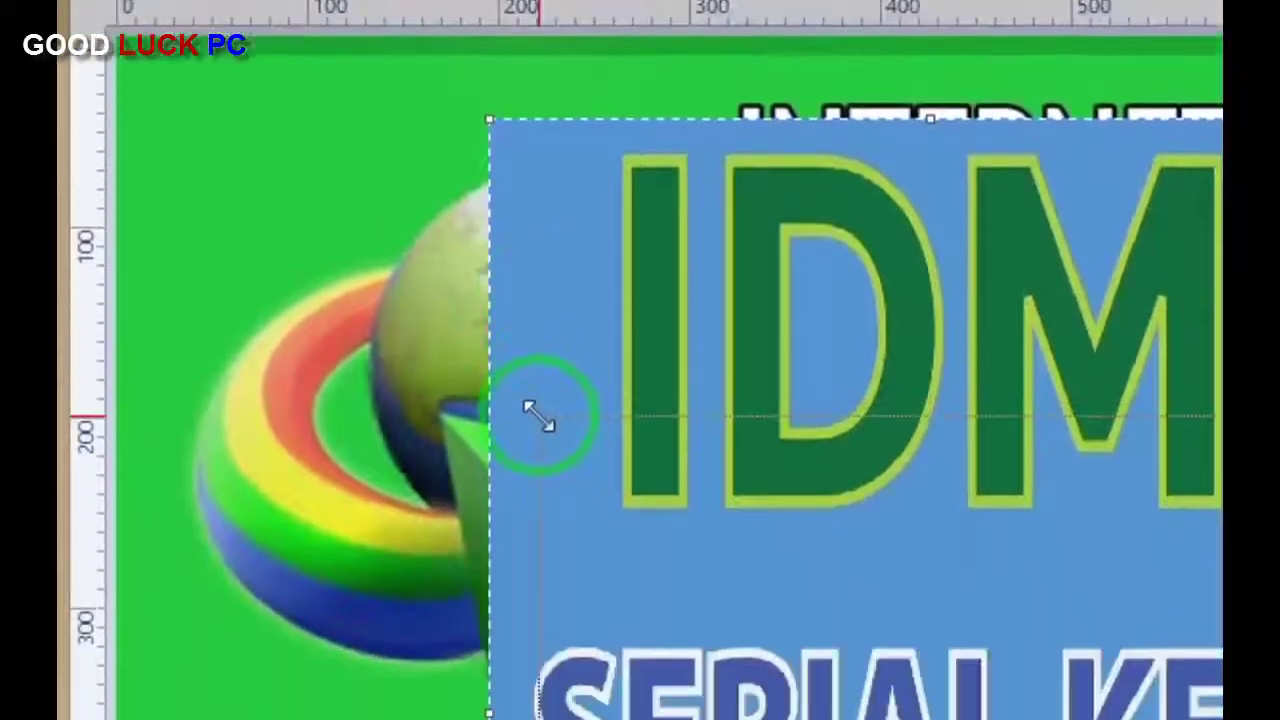
drag(707, 452, 441, 351)
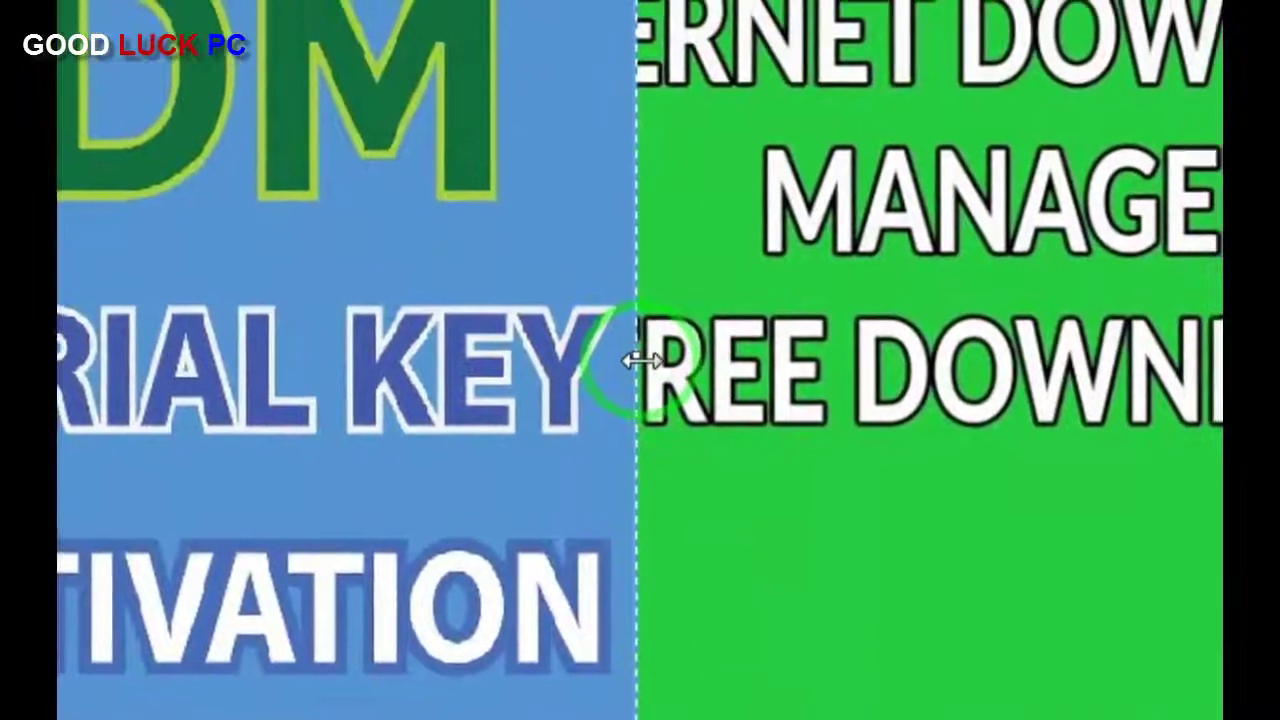
mouse_move(641, 360)
mouse_down()
mouse_move(592, 355)
mouse_move(641, 360)
mouse_move(608, 337)
mouse_move(638, 360)
mouse_up()
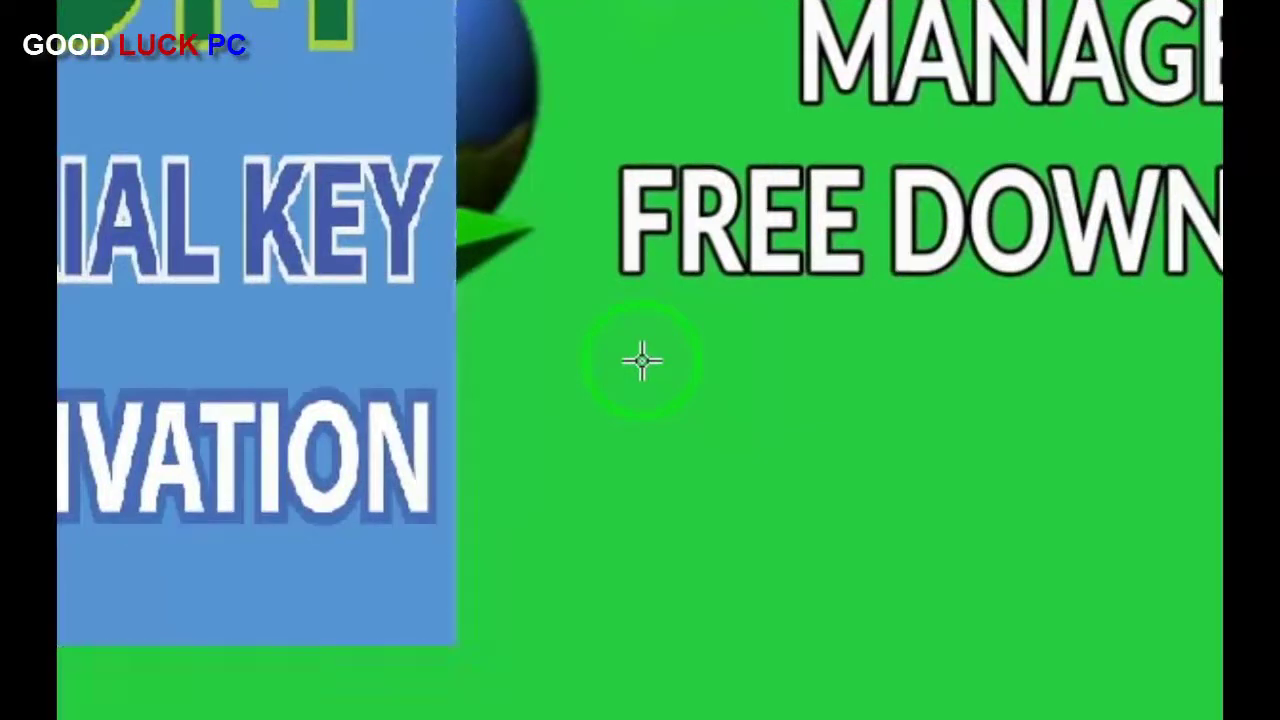
key(Delete)
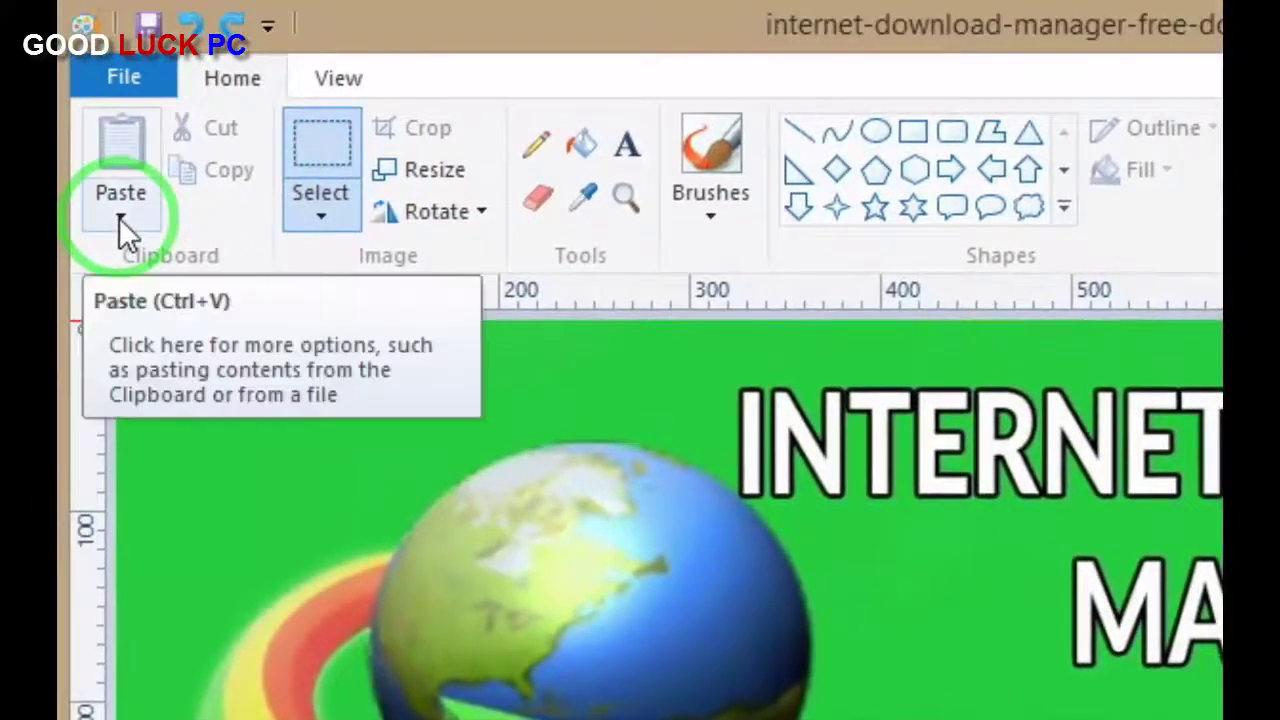
Step: Reopen the Paste From dialog and open the Change-folder-path-in-Internet-Download-Manager-aka-IDM image in a separate Paint window
click(119, 218)
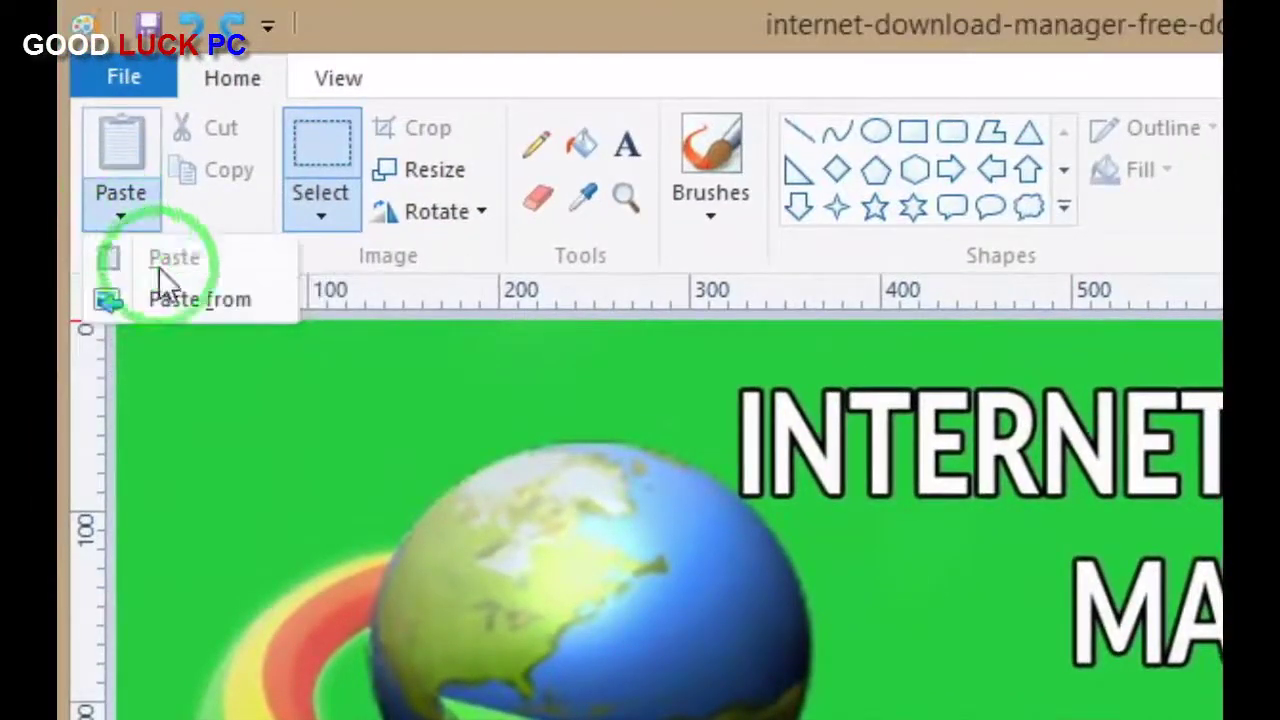
click(199, 301)
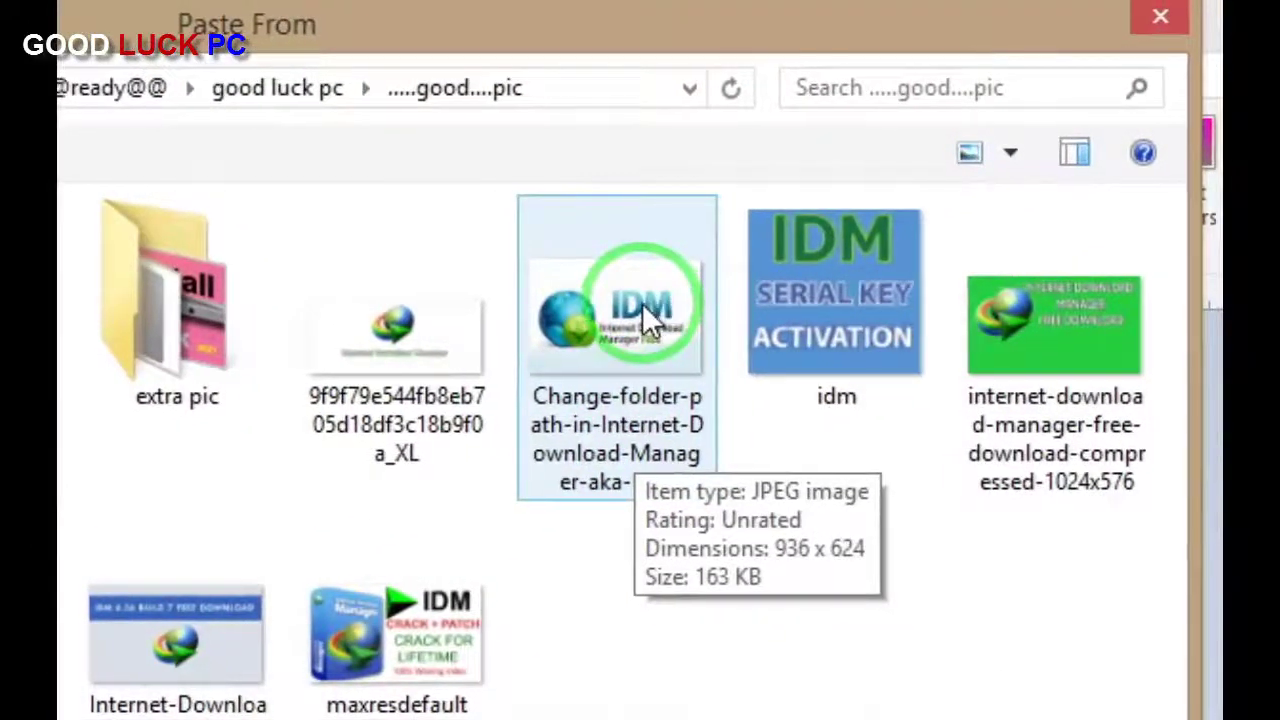
click(642, 303)
right_click(642, 303)
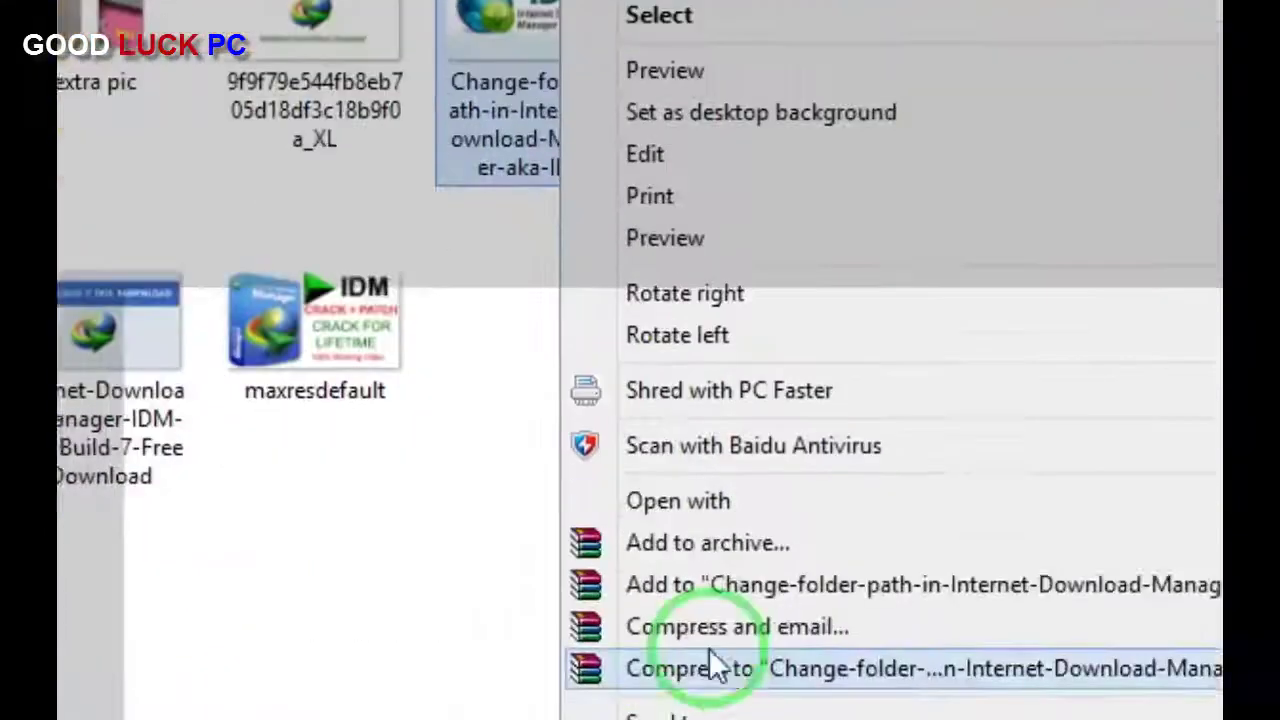
mouse_move(814, 380)
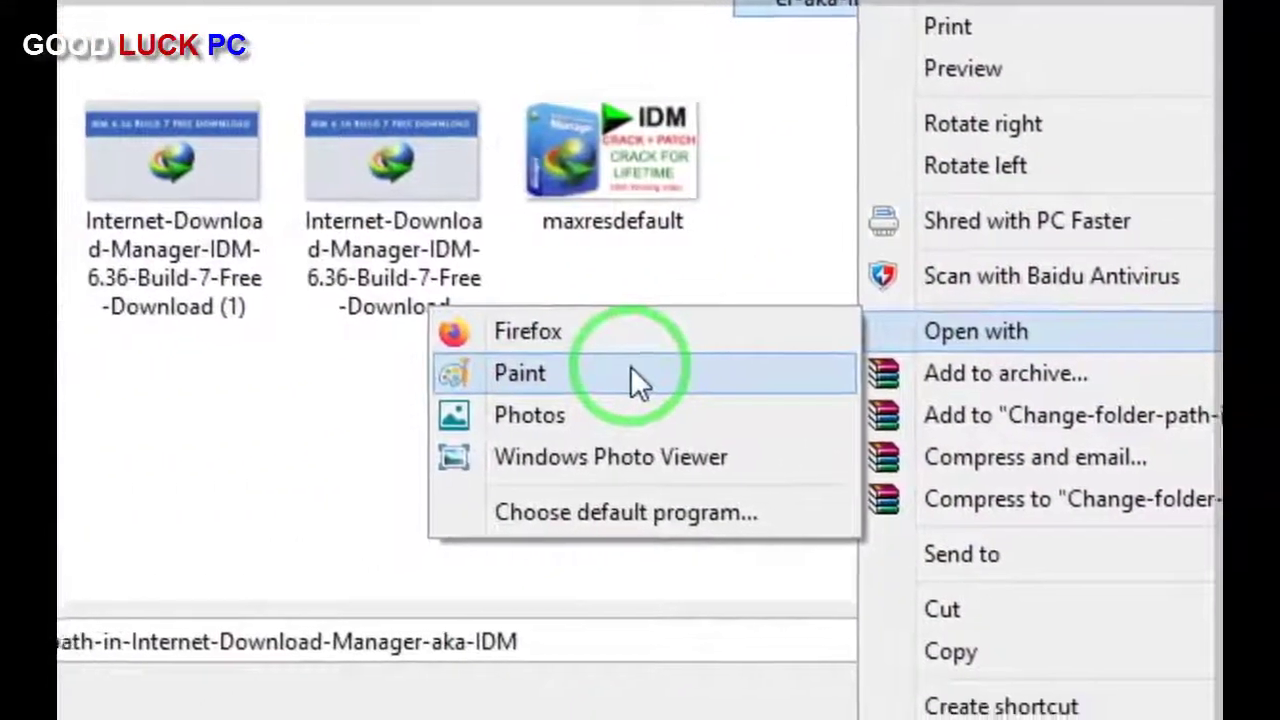
click(140, 405)
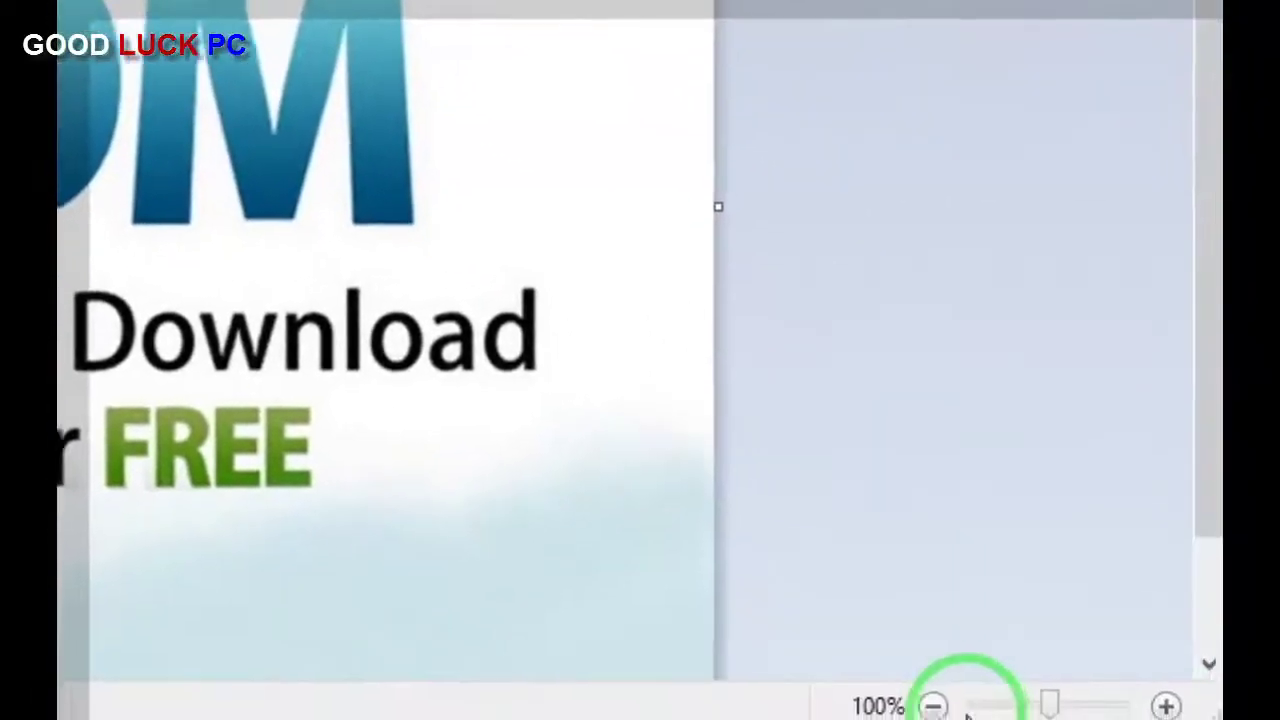
Step: Crop the Change-folder-path-in-Internet-Download-Manager-aka-IDM image to its large "IDM" lettering and close it with the changes saved
click(900, 687)
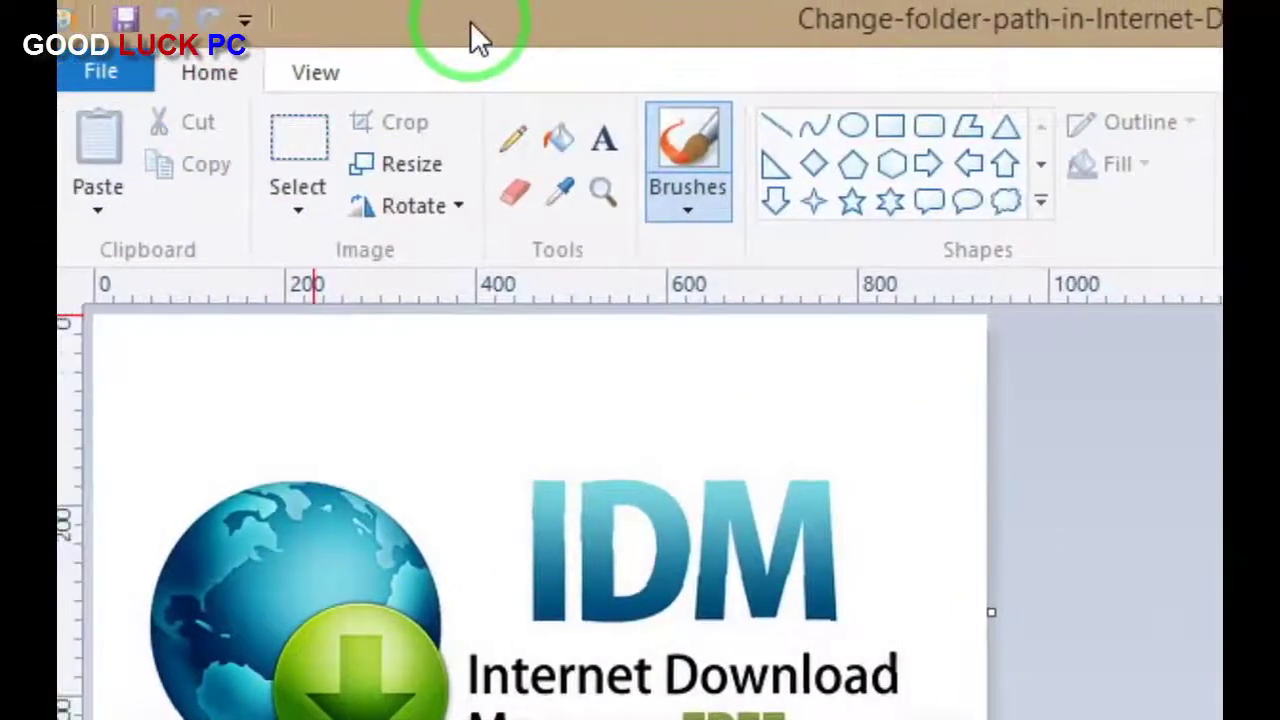
click(289, 148)
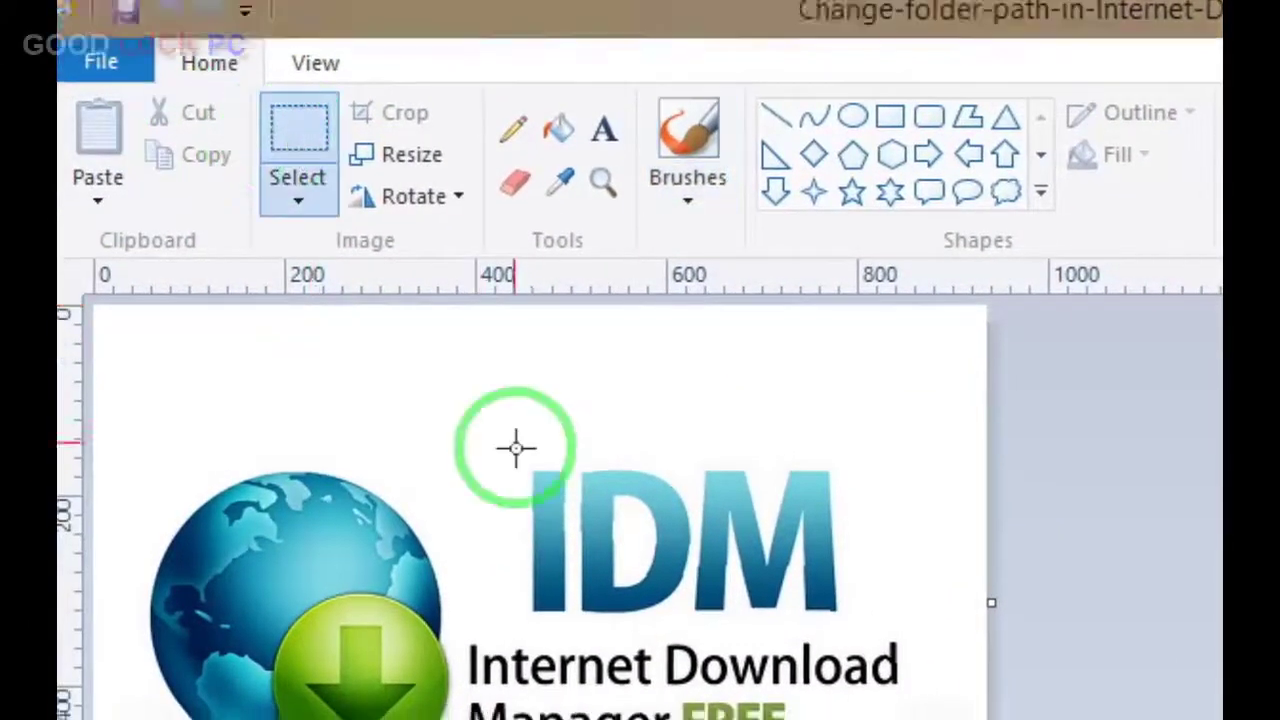
drag(475, 362, 496, 451)
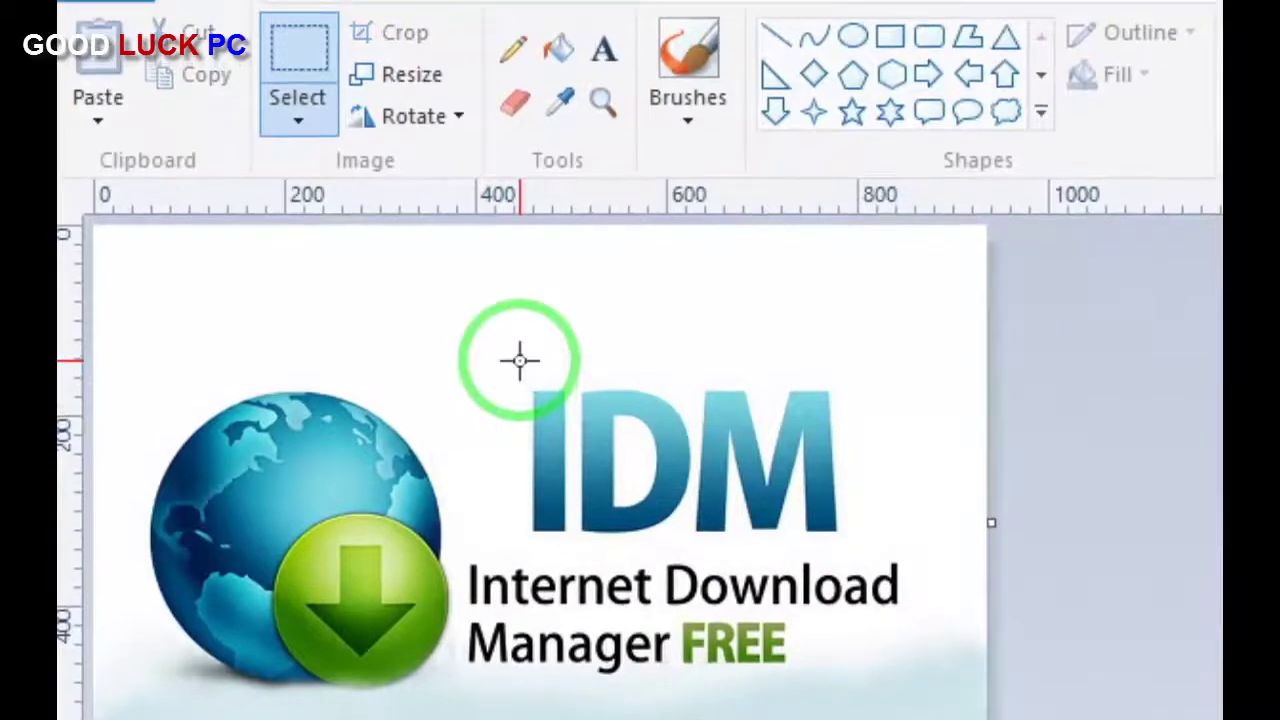
drag(520, 360, 872, 565)
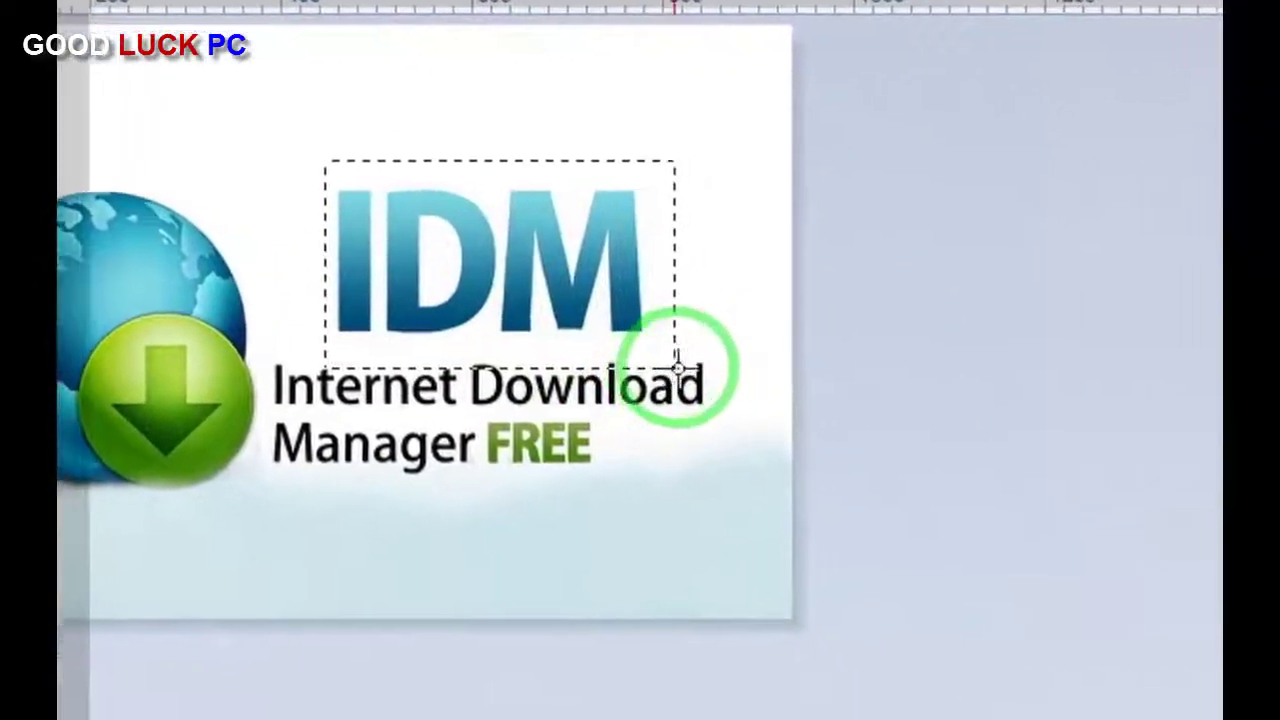
drag(676, 366, 642, 360)
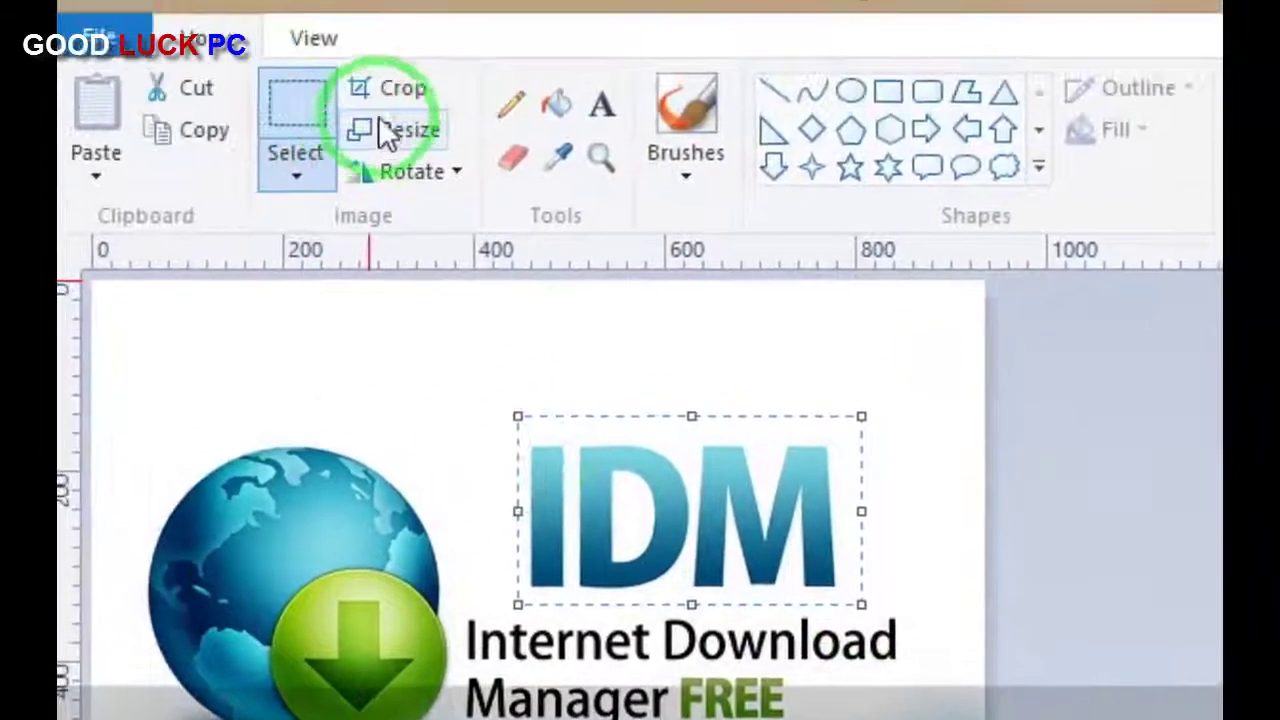
click(388, 90)
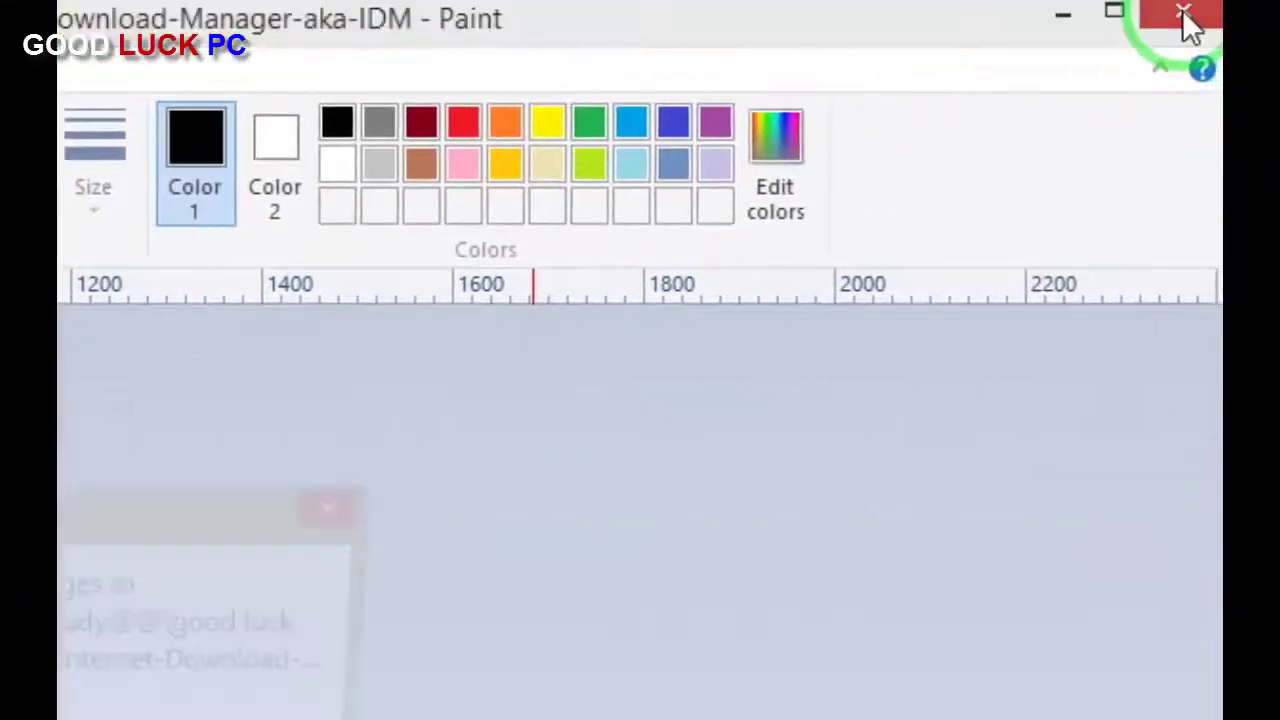
click(1185, 22)
click(600, 385)
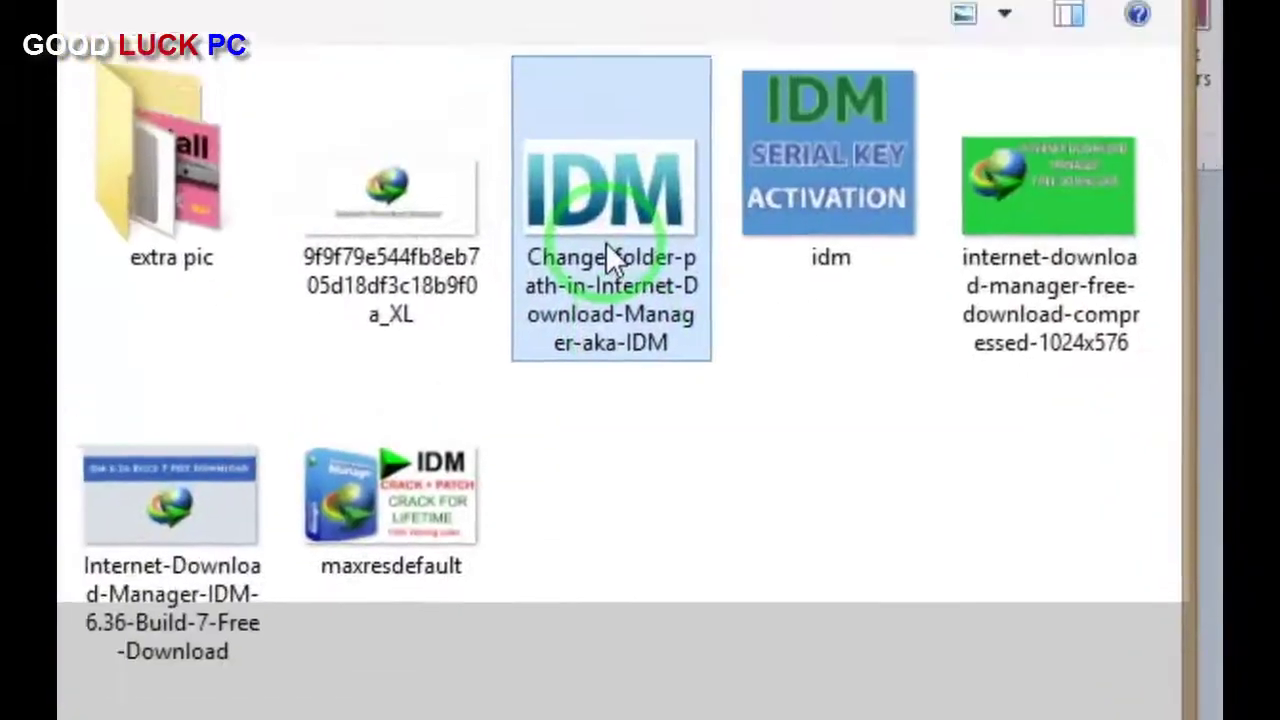
Step: Paste the cropped Change-folder-path-in-Internet-Download-Manager-aka-IDM image and move it to the lower-right corner of the green picture
click(610, 255)
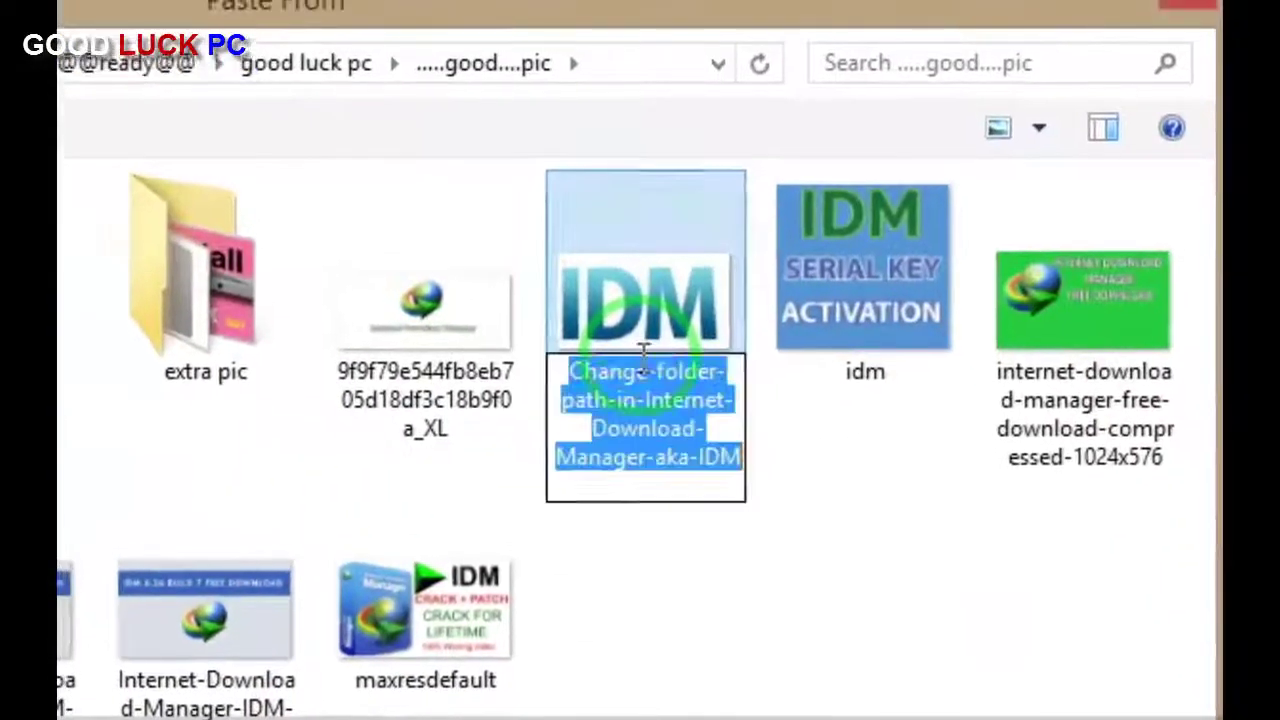
click(596, 207)
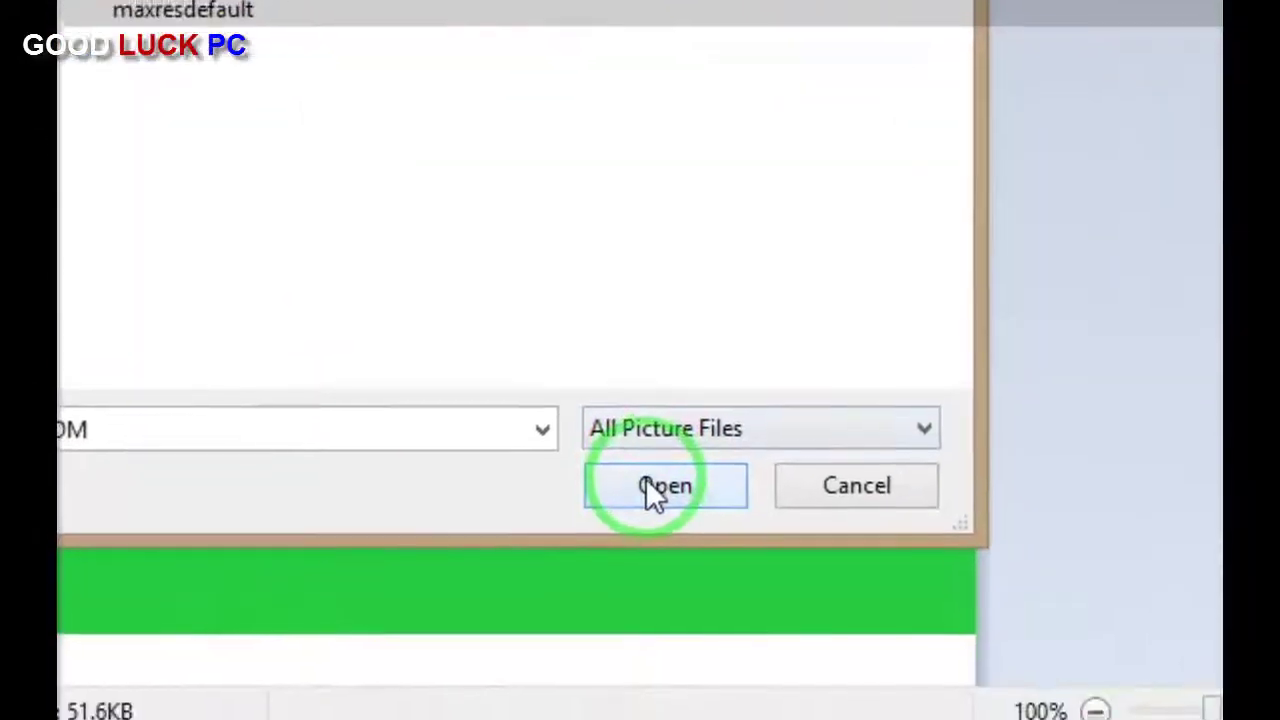
click(650, 483)
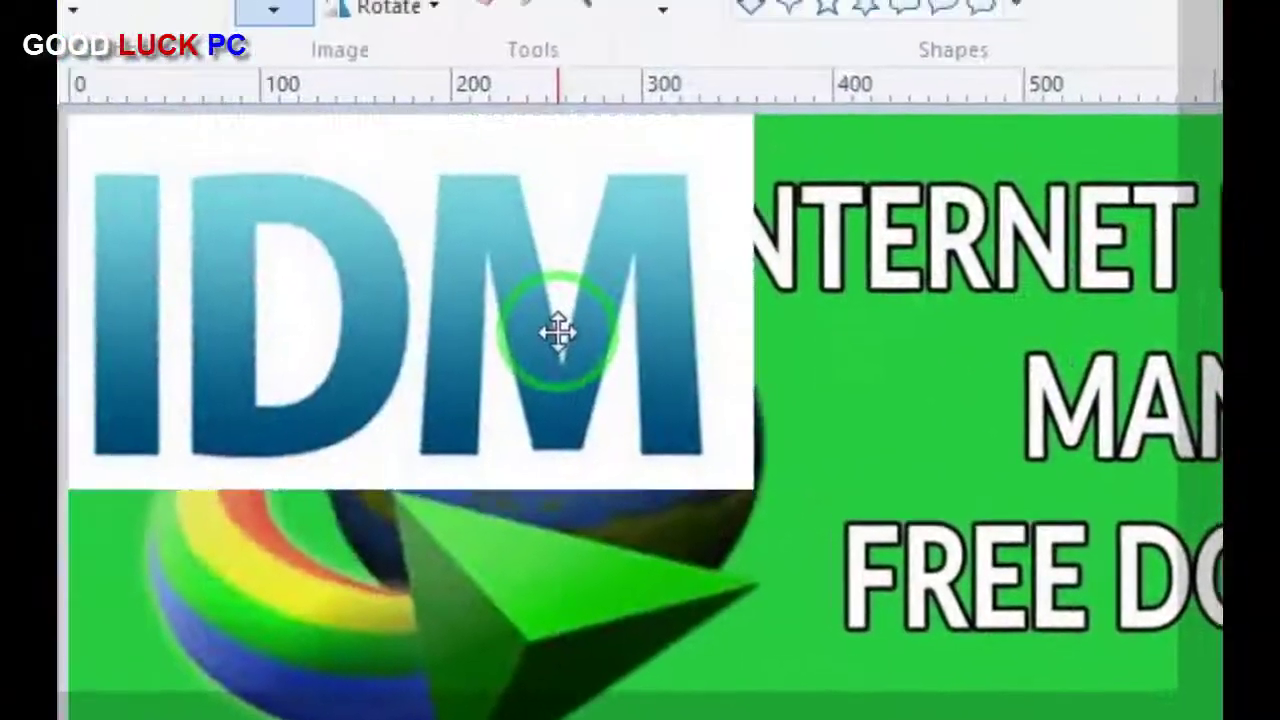
drag(557, 329, 642, 434)
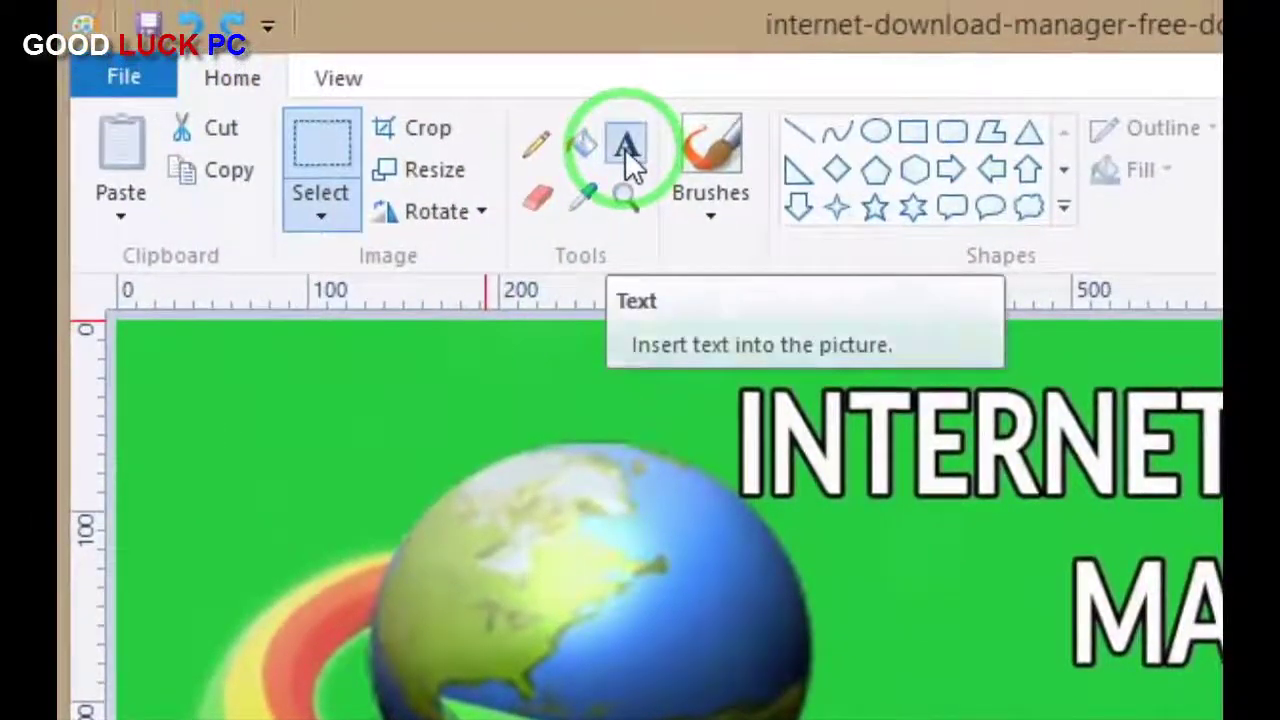
Step: Add the text "LIFE TIME" in bold Arial Black at size 72 along the green picture's lower edge, left of the IDM lettering
click(626, 150)
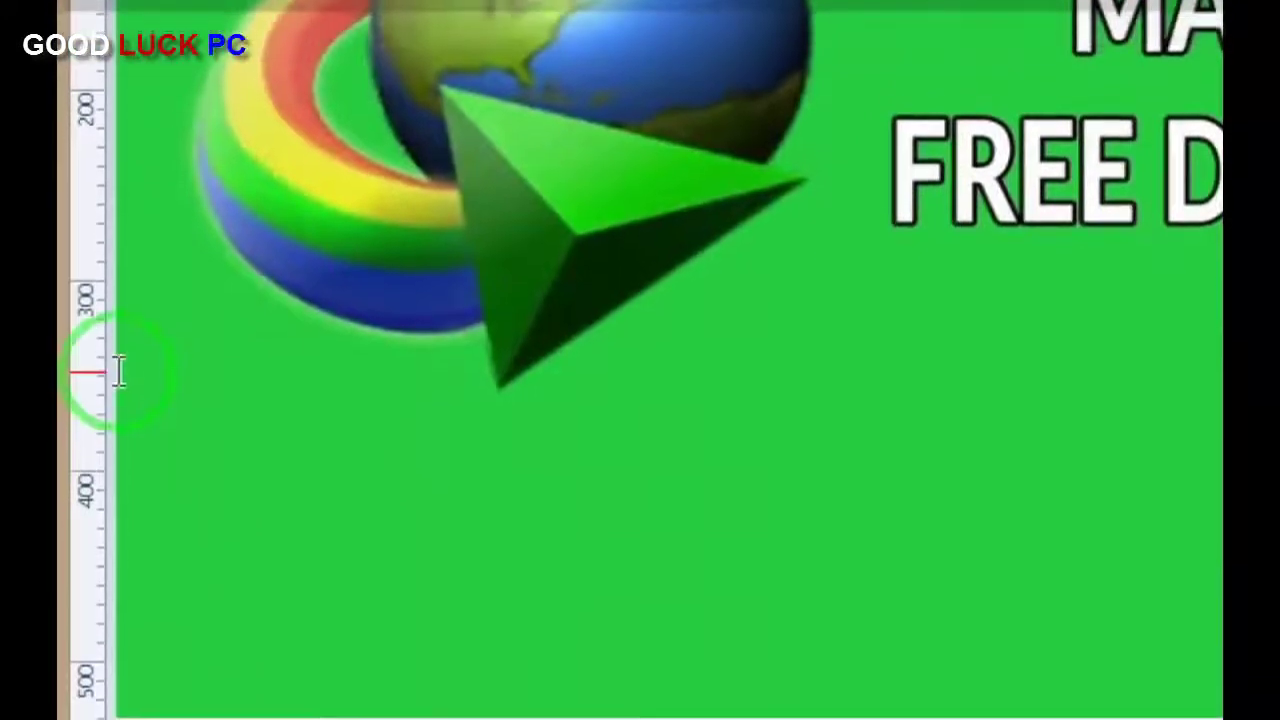
drag(122, 360, 643, 590)
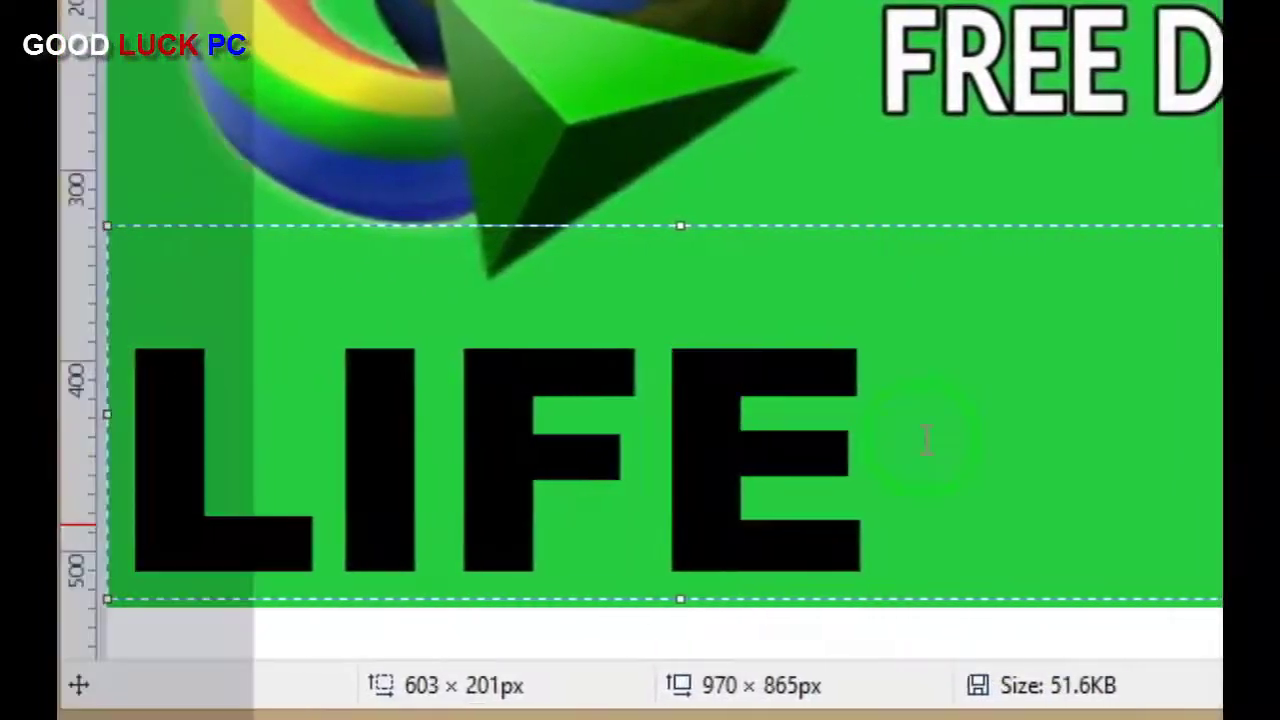
drag(927, 440, 196, 442)
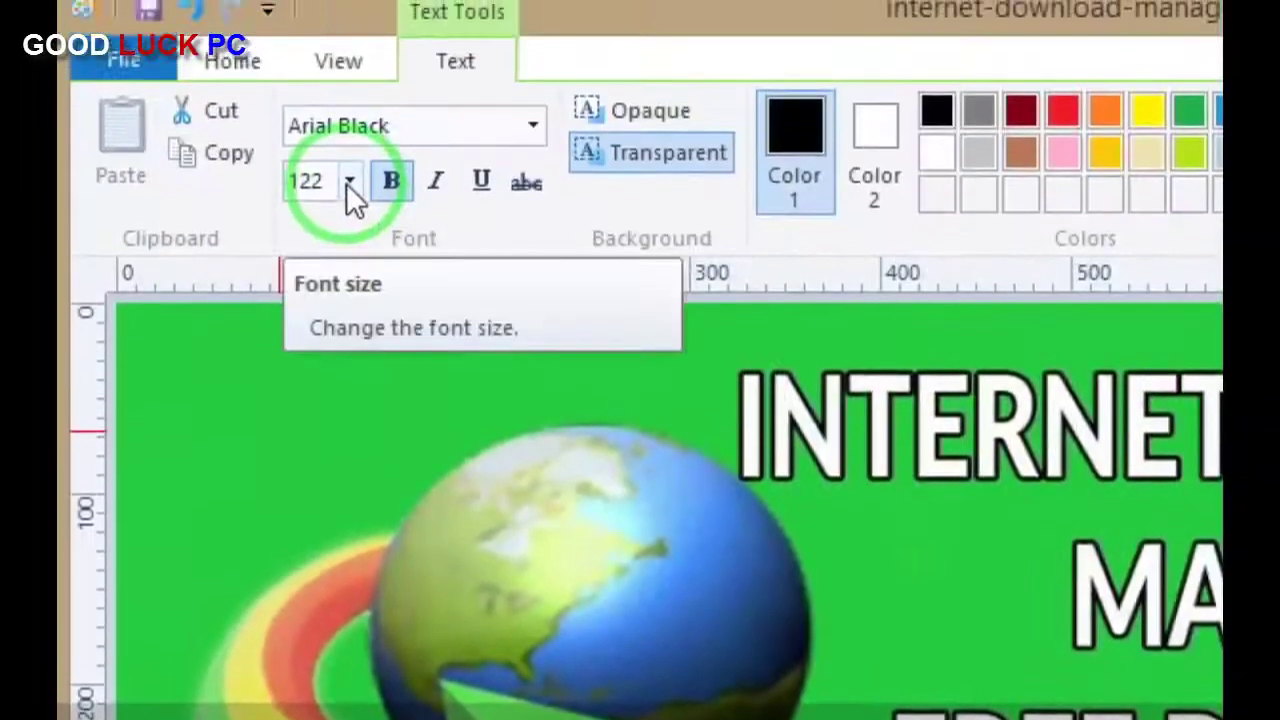
click(348, 183)
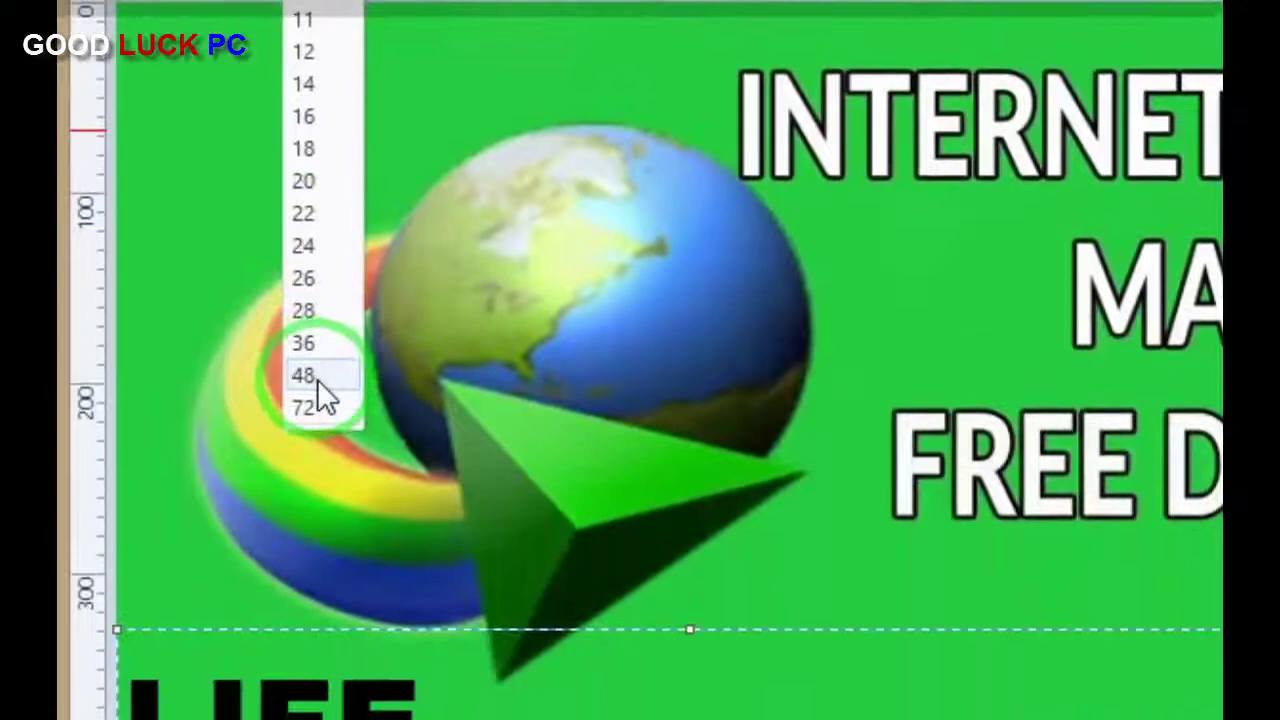
click(315, 404)
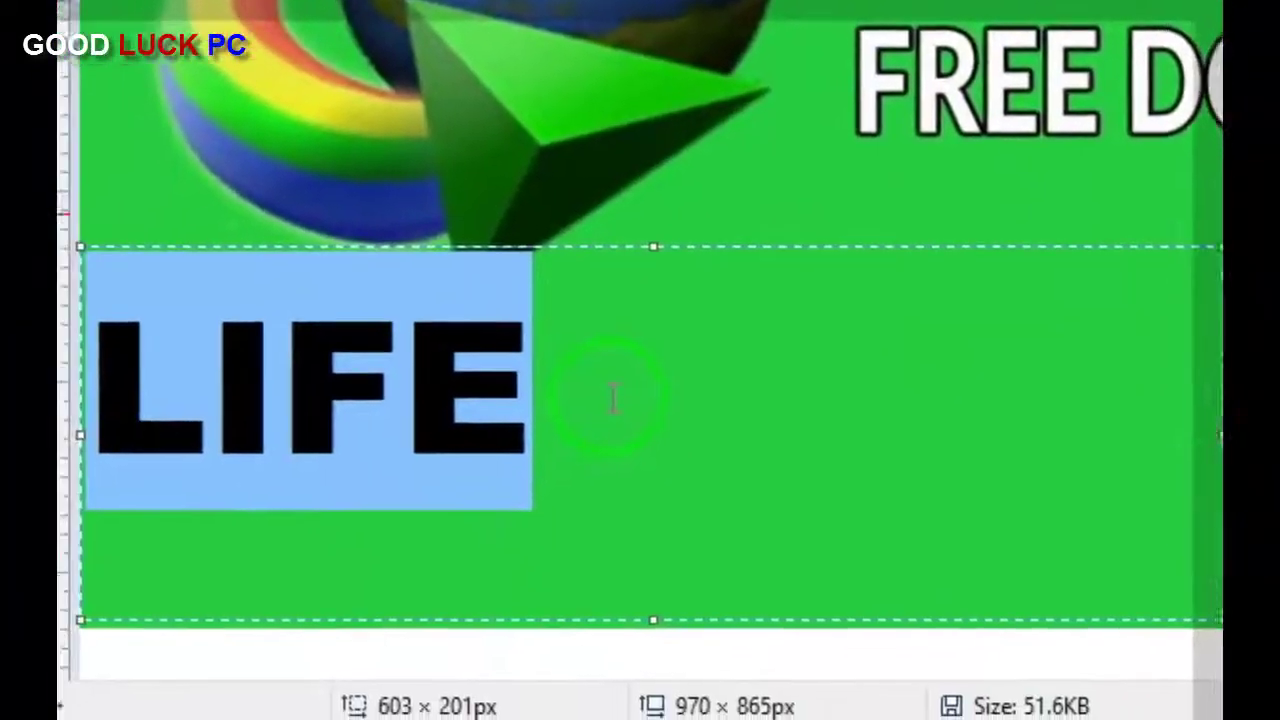
click(643, 377)
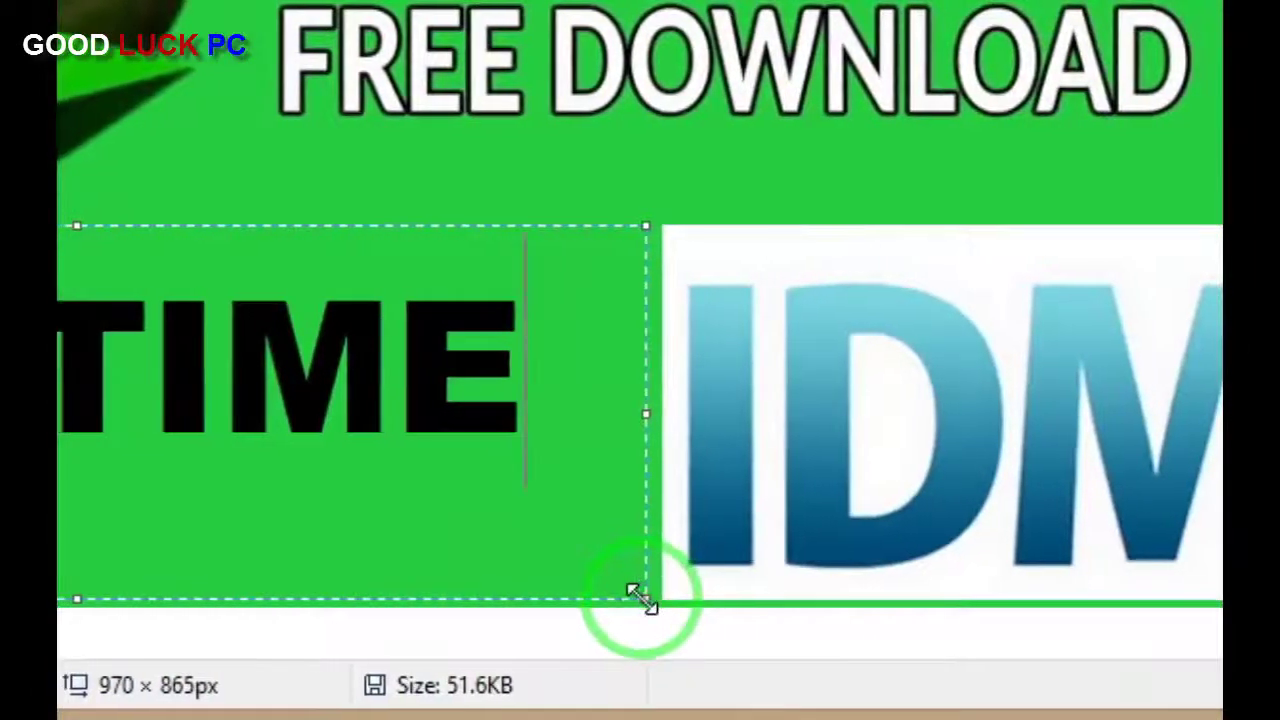
Step: Reduce the height of the "LIFE TIME" text box and give it an opaque background
drag(640, 598, 641, 568)
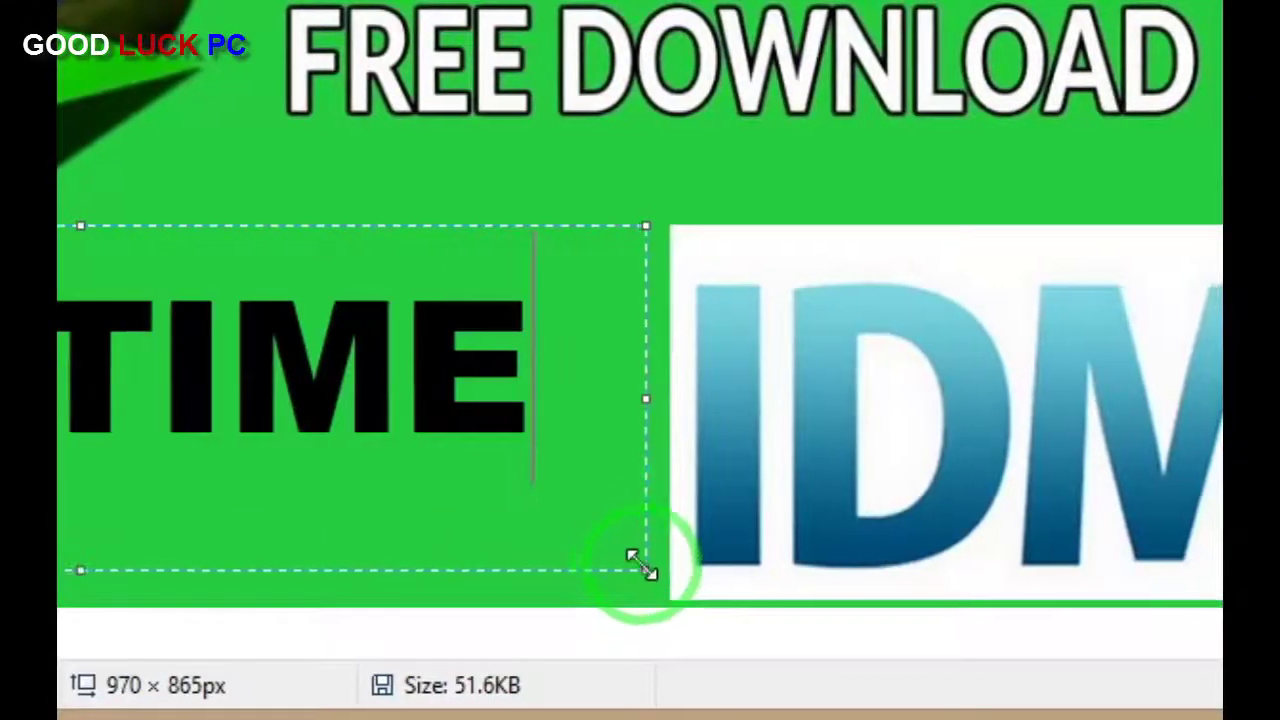
drag(640, 502, 640, 492)
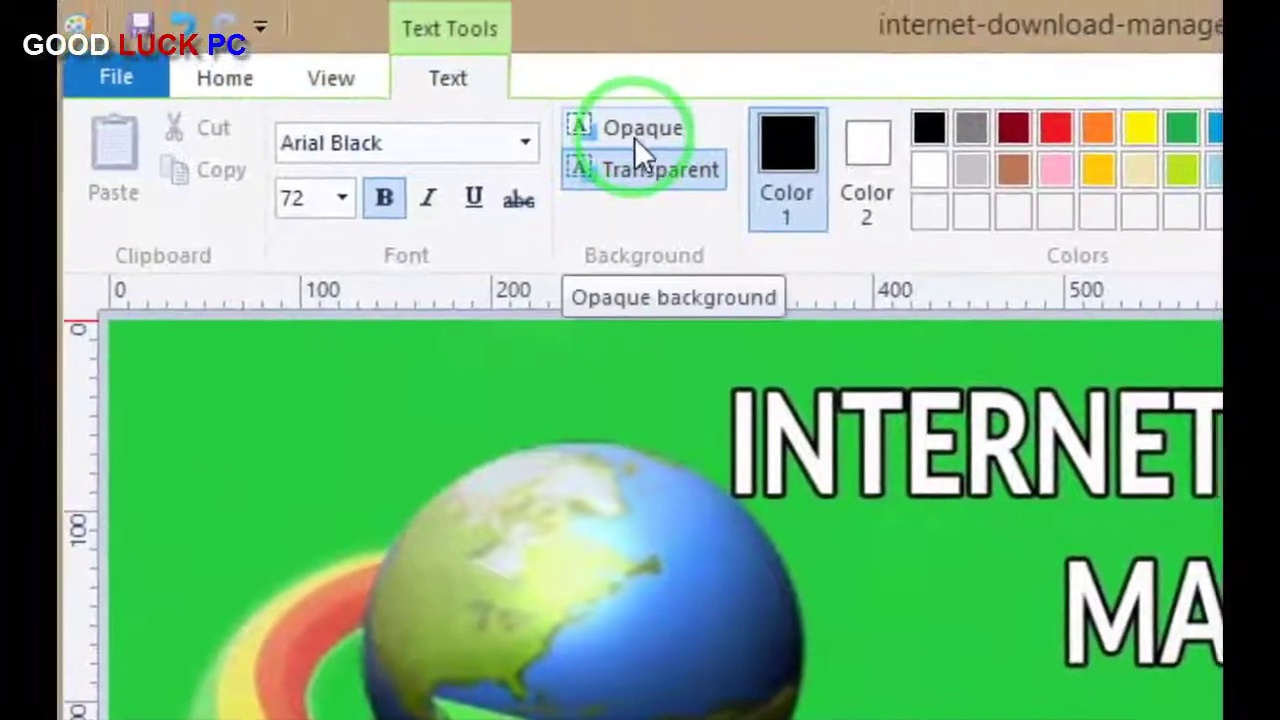
click(634, 127)
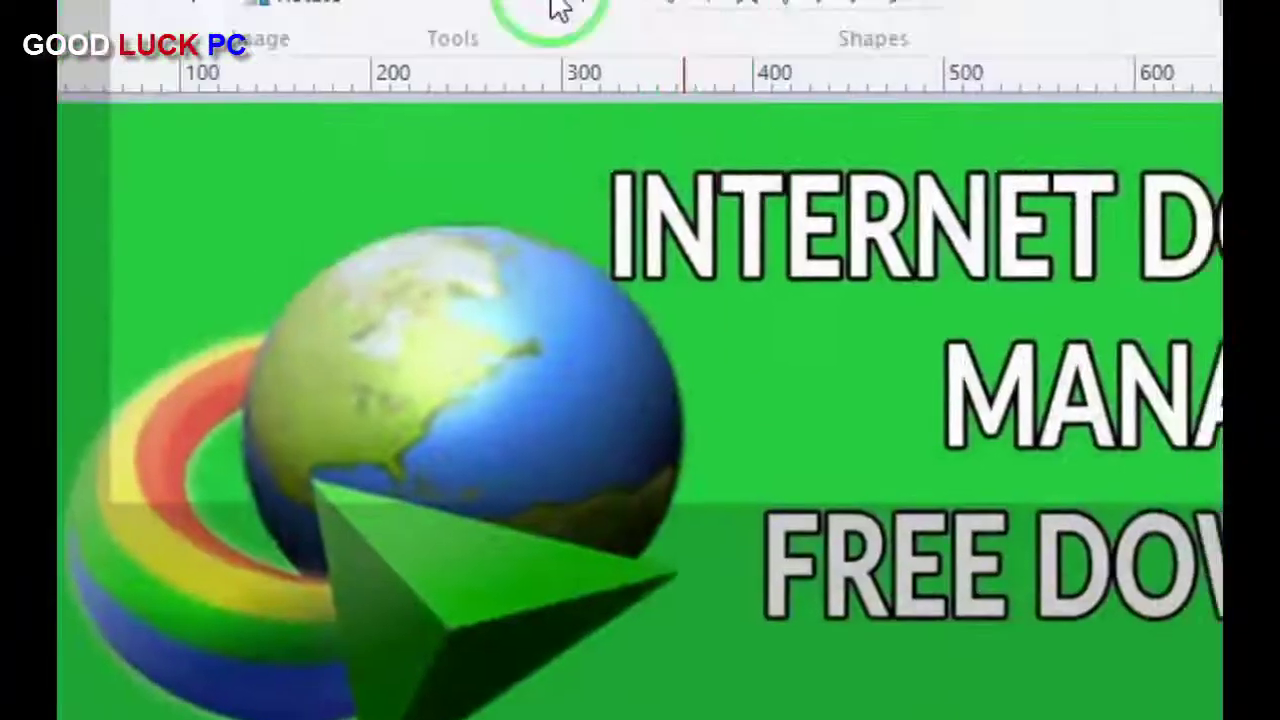
Step: Fill the white background behind the "LIFE TIME" text with red
click(580, 155)
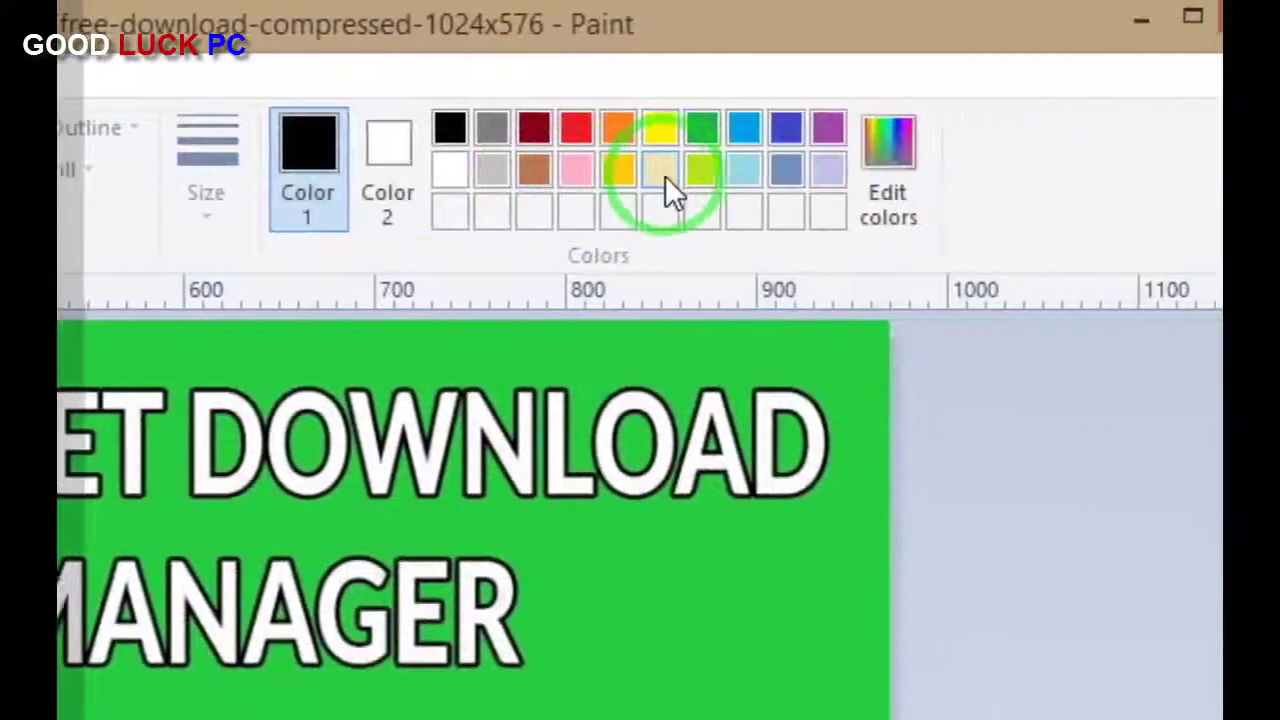
click(665, 175)
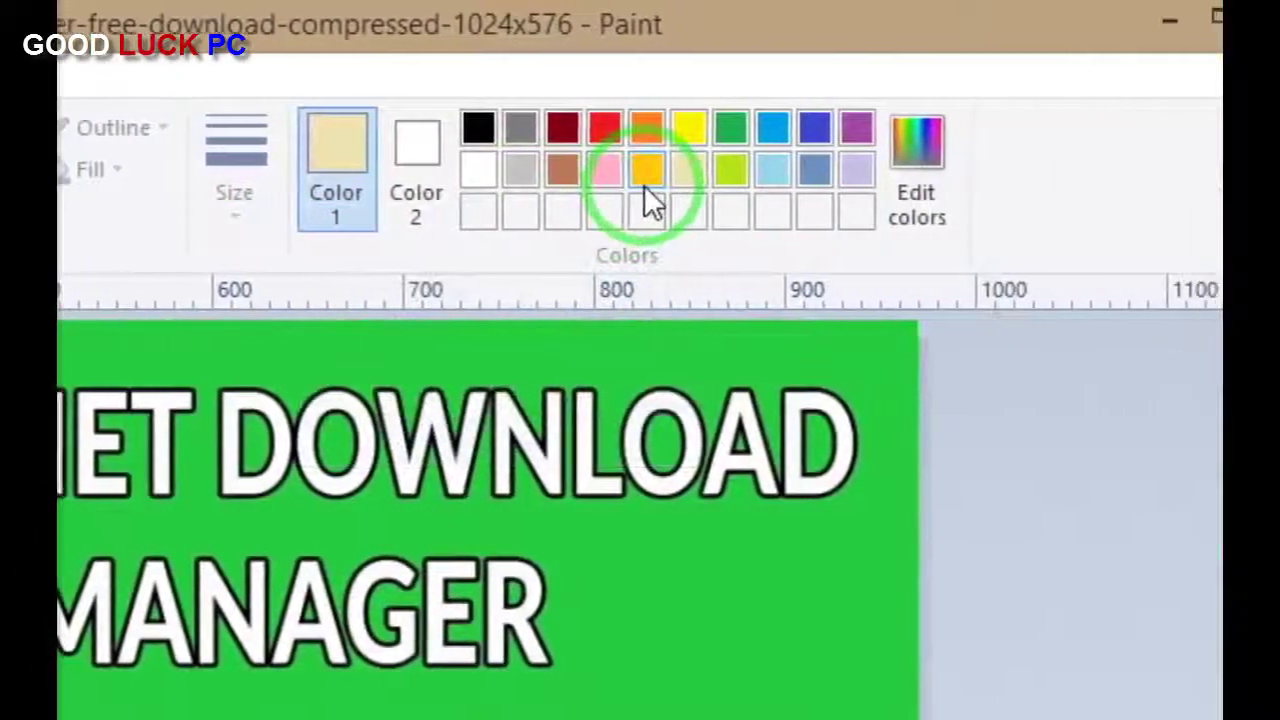
click(645, 184)
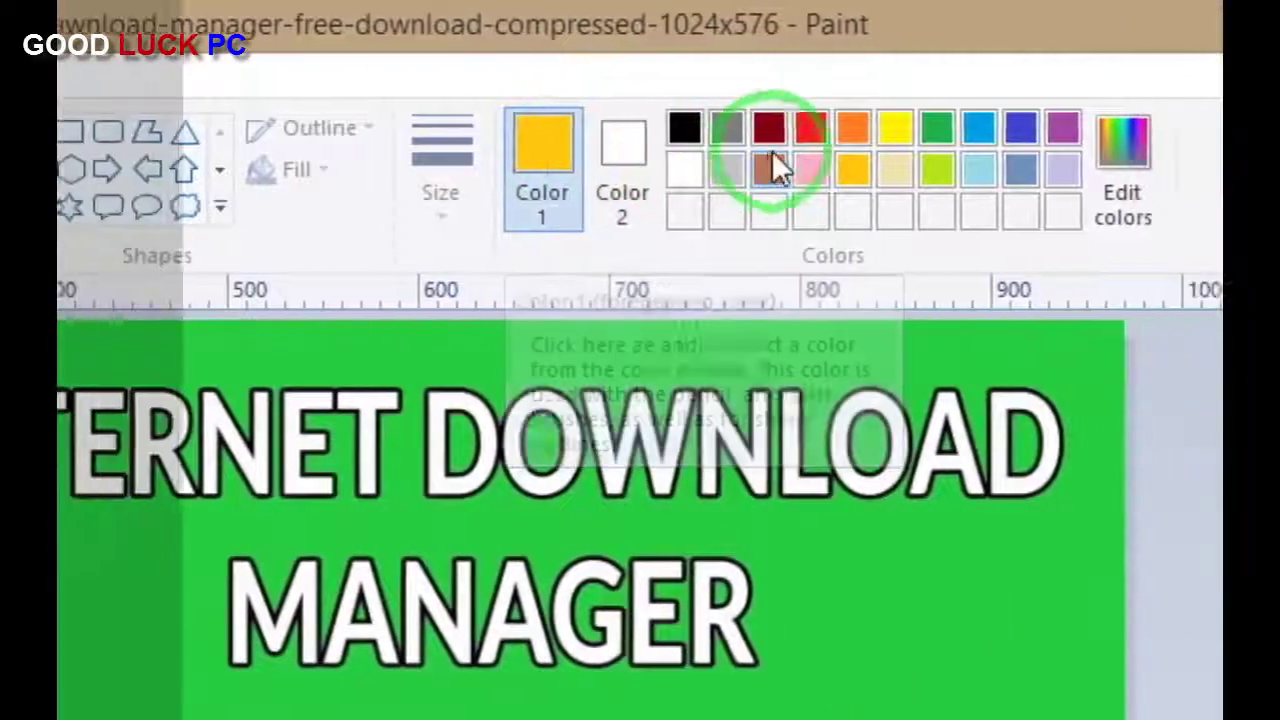
click(810, 130)
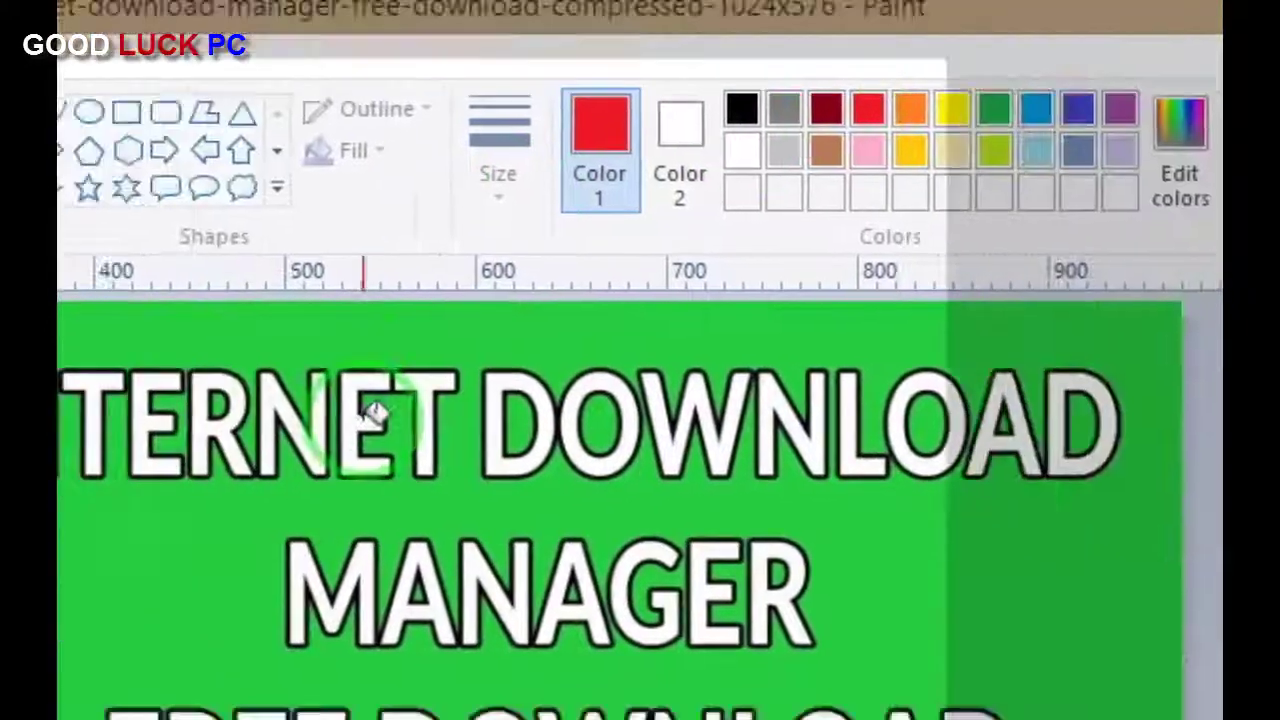
click(635, 385)
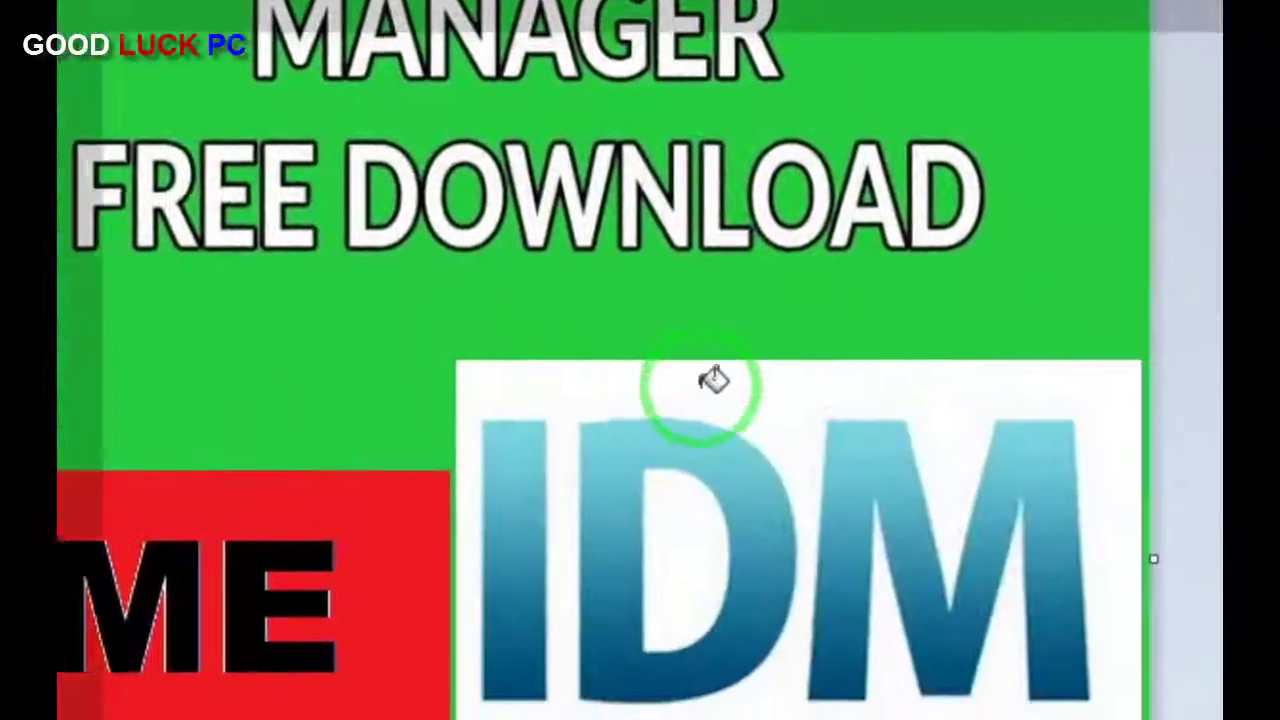
click(763, 373)
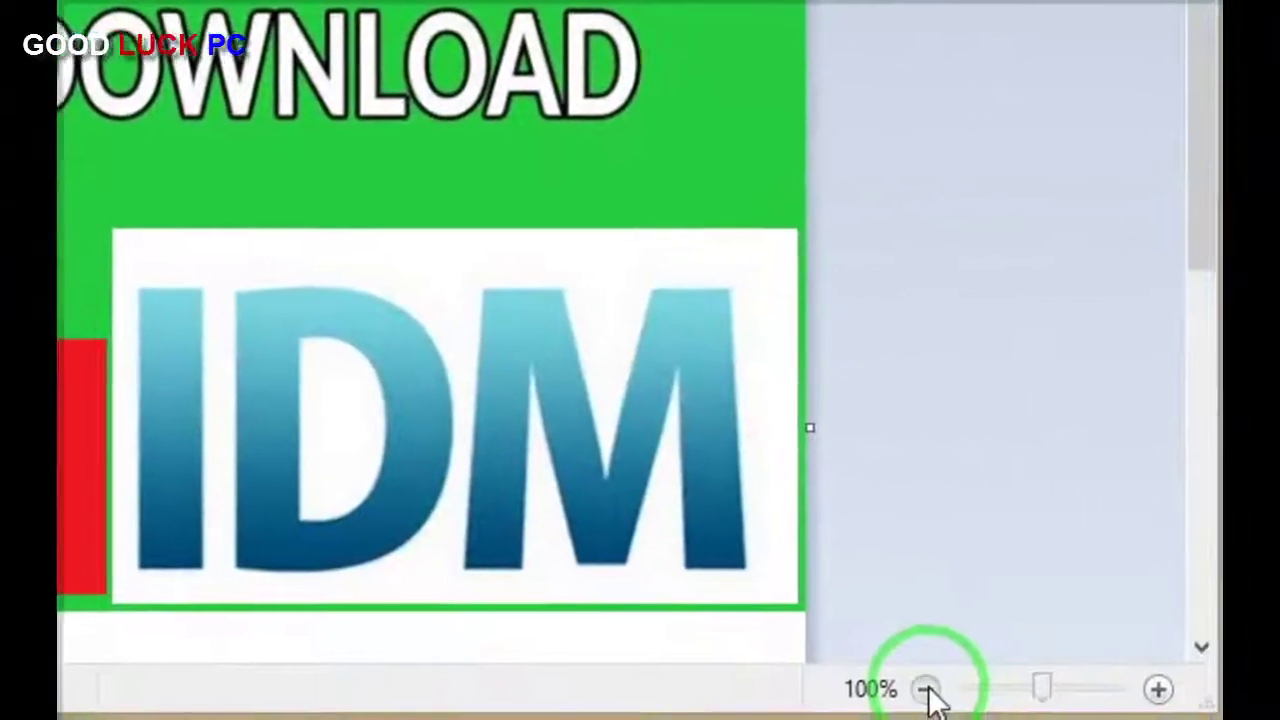
Step: Crop the canvas to the green picture, removing the blank white area below it
click(925, 687)
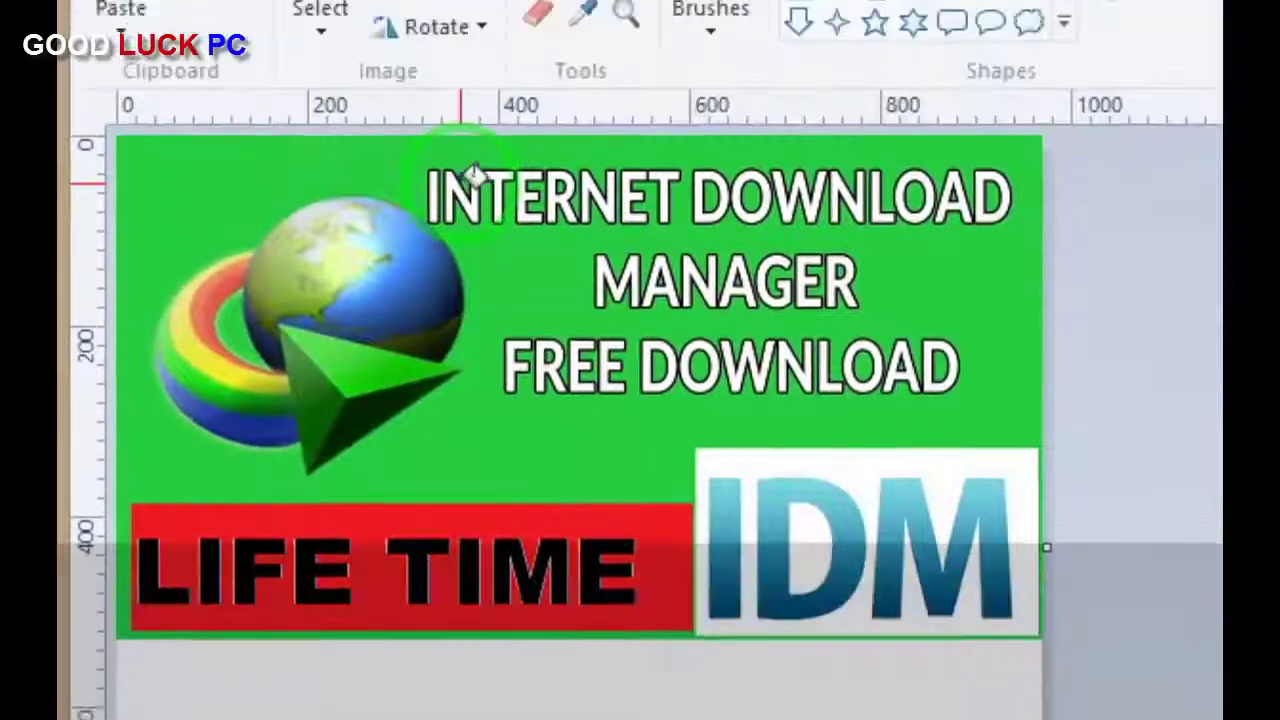
click(323, 111)
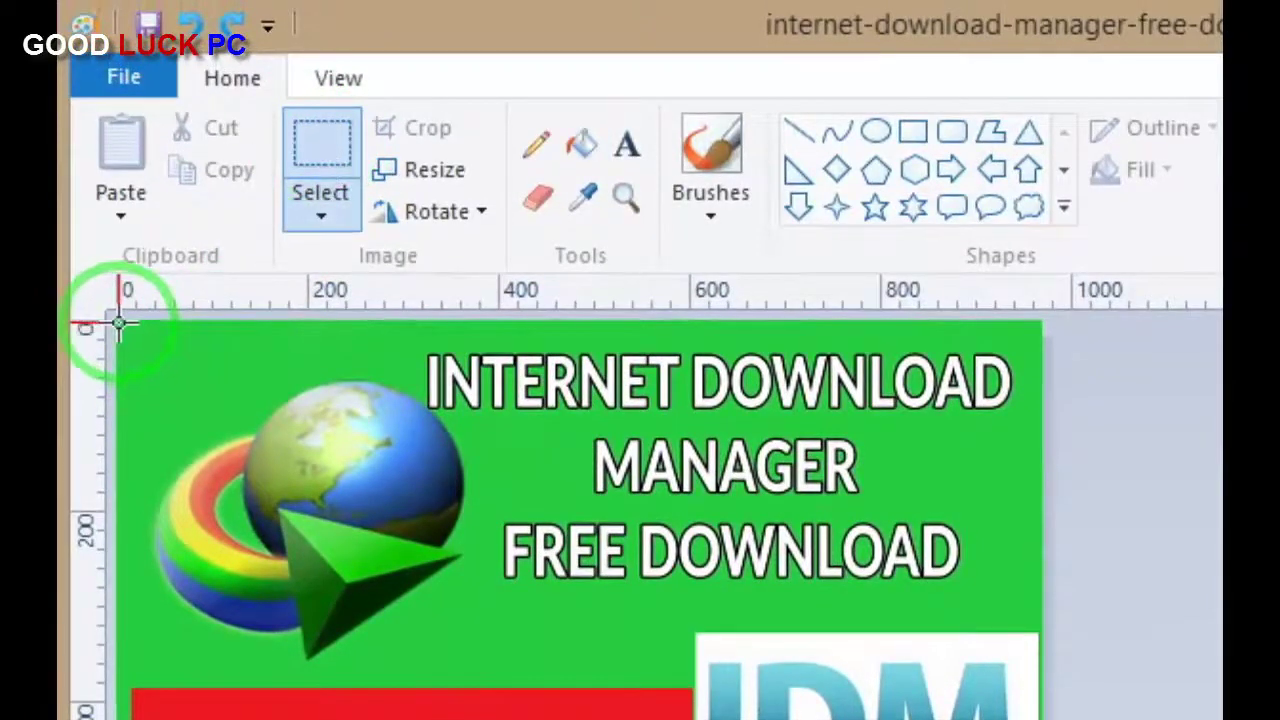
drag(150, 343, 745, 389)
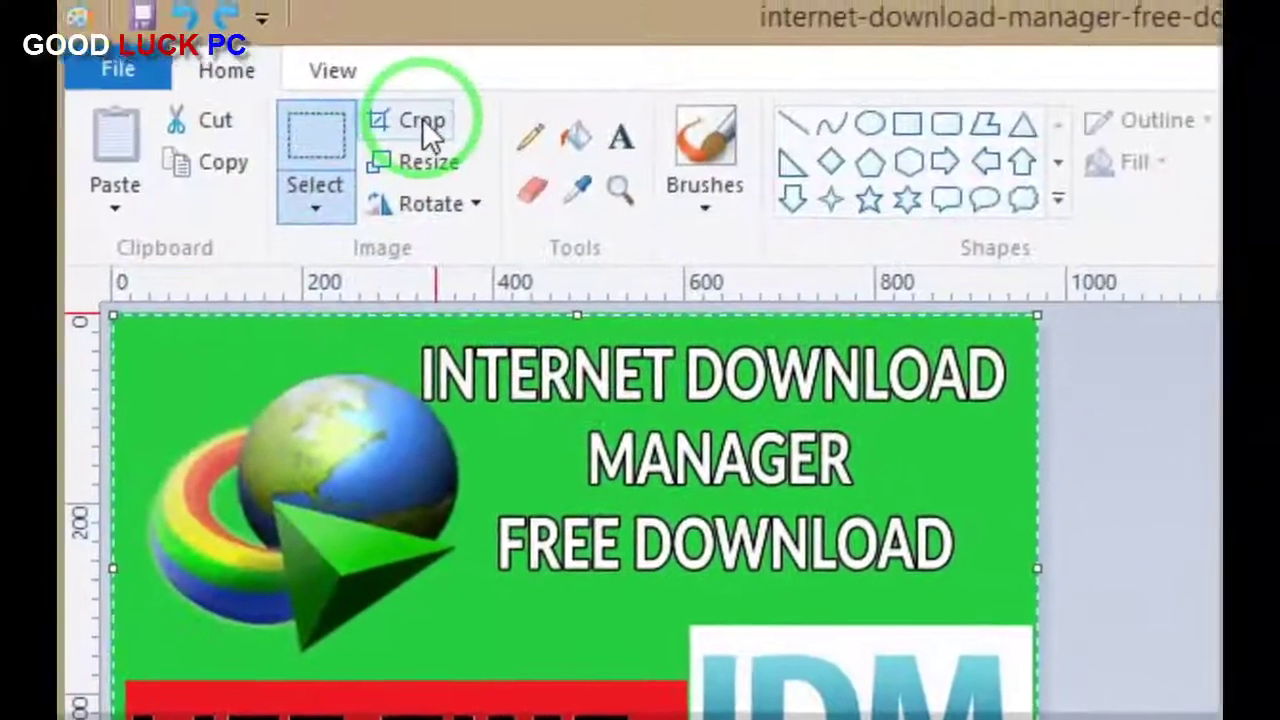
click(422, 118)
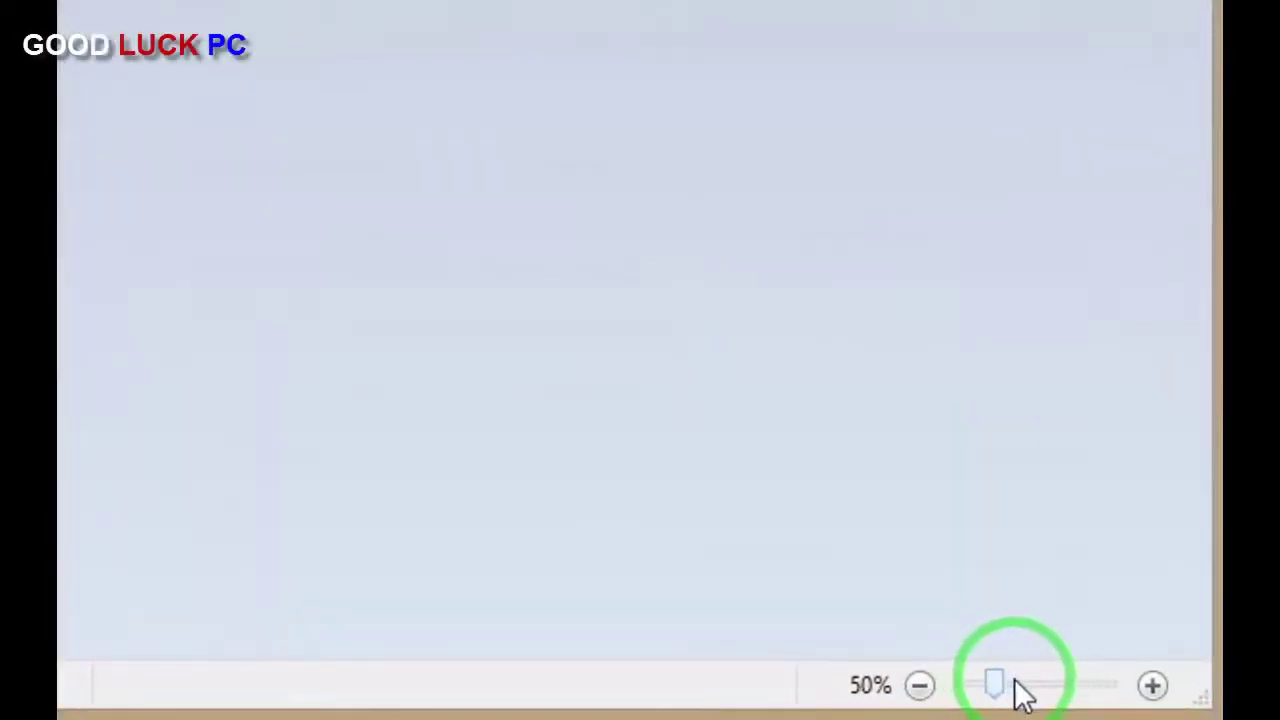
Step: Add the text "HOW TO" in red Arial Black at size 72 with a transparent background in the green picture's upper-left corner
click(1026, 686)
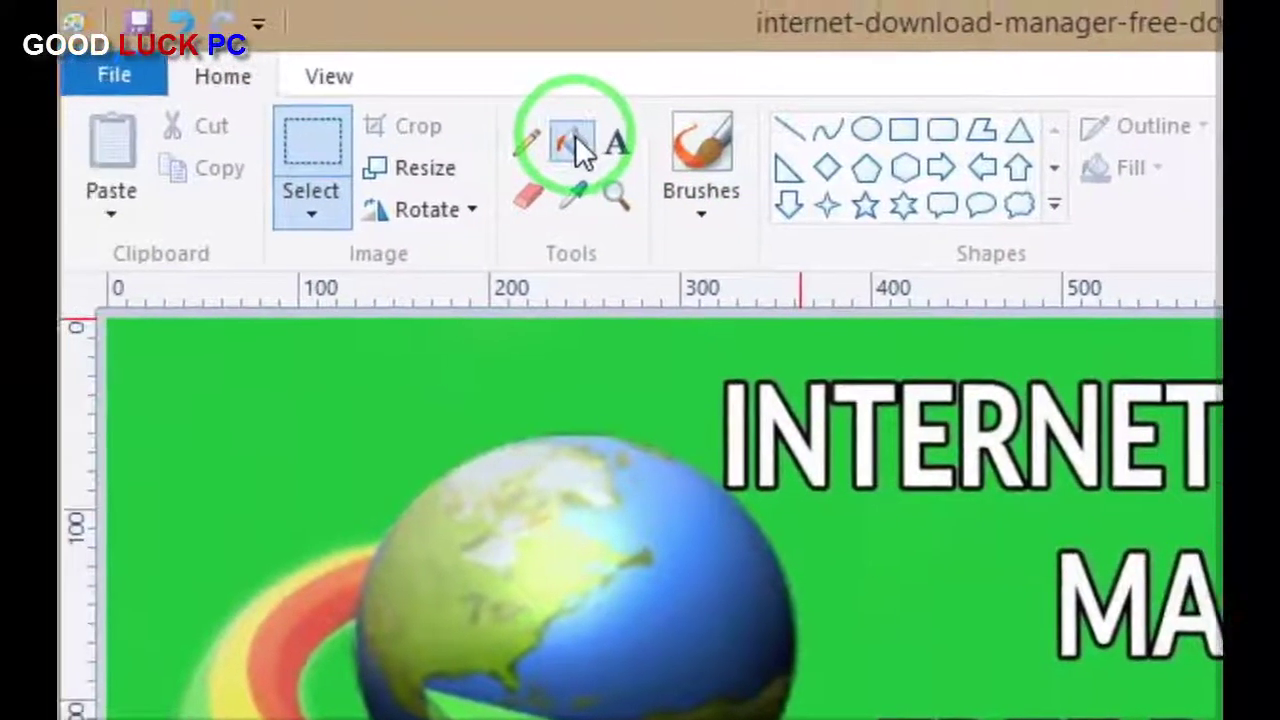
click(530, 133)
click(626, 148)
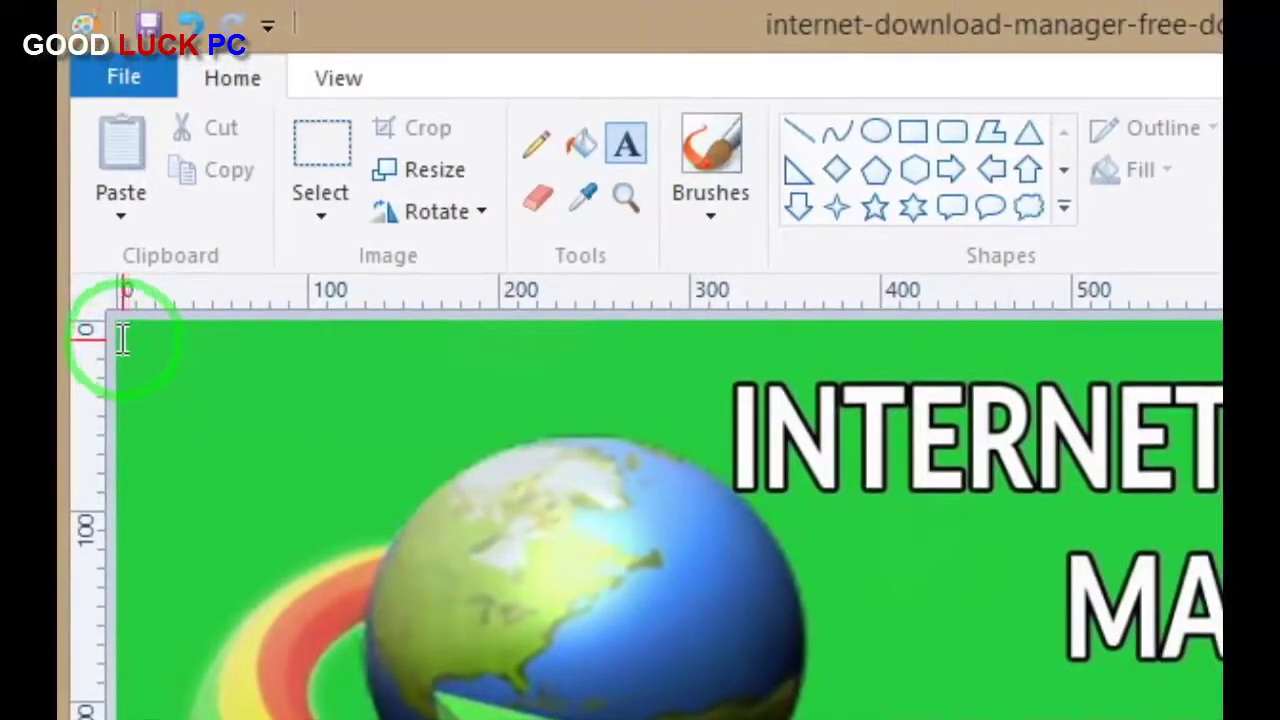
drag(122, 338, 694, 536)
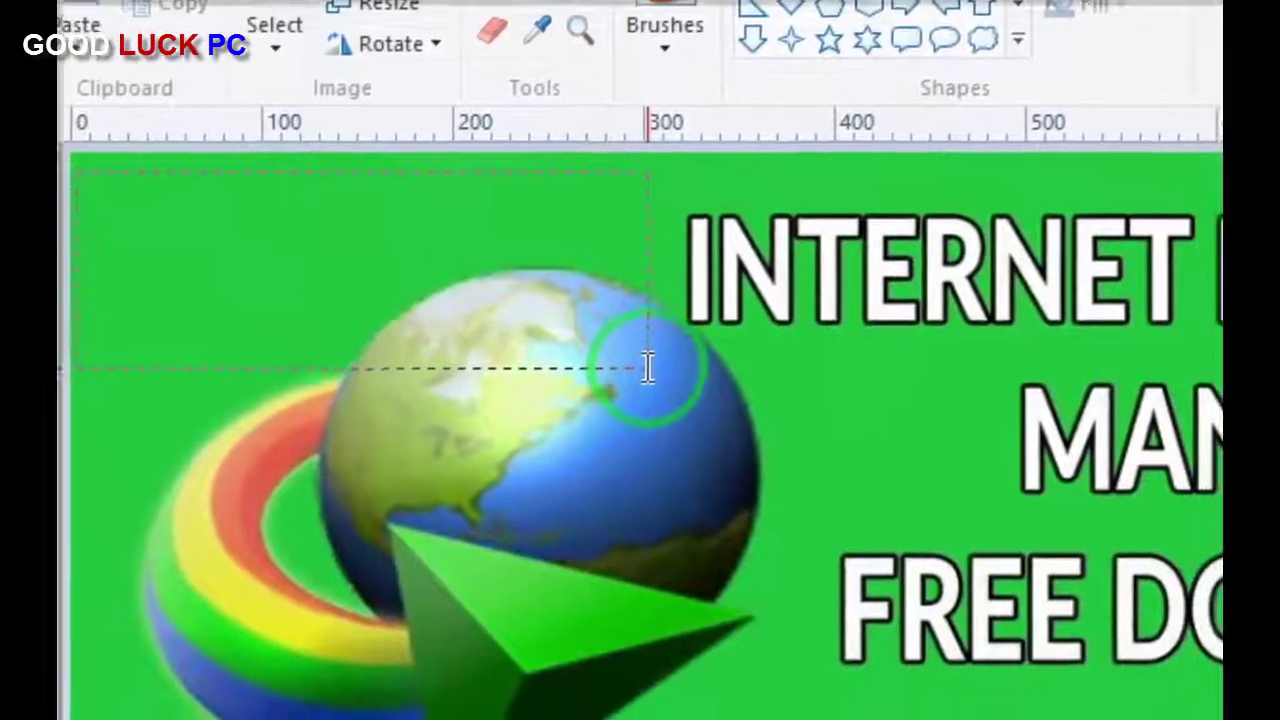
drag(648, 368, 648, 368)
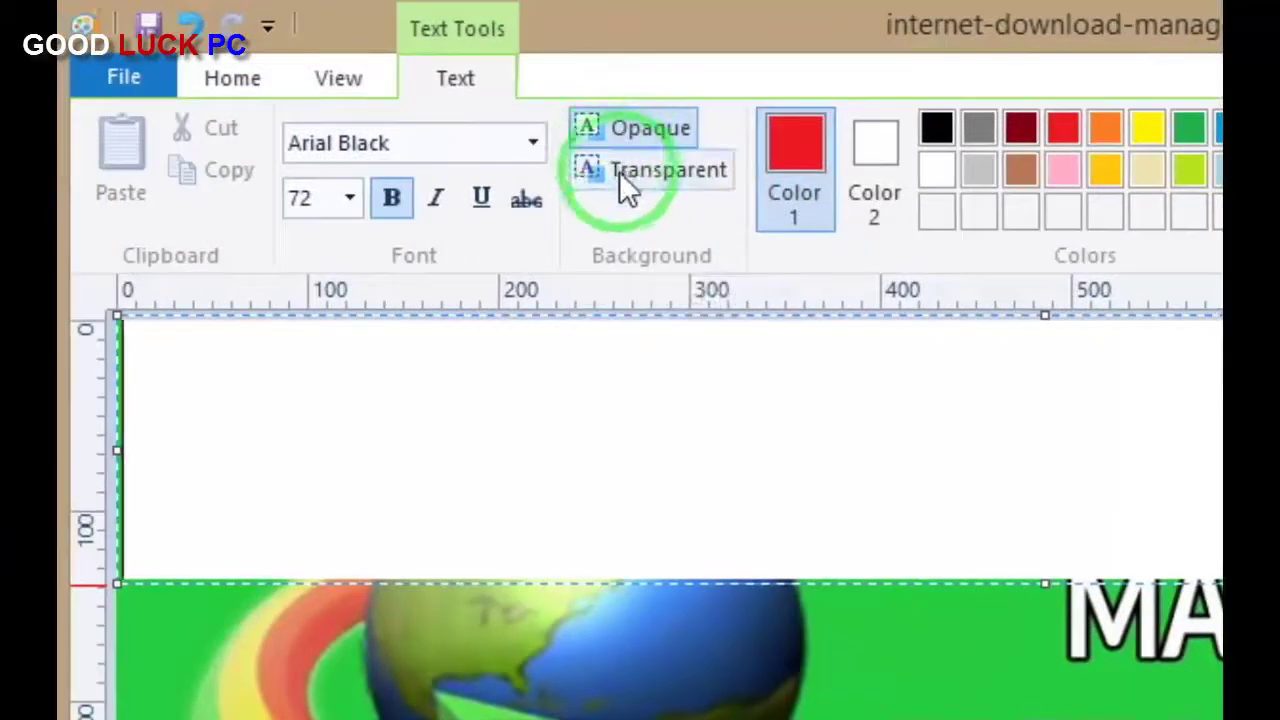
click(621, 172)
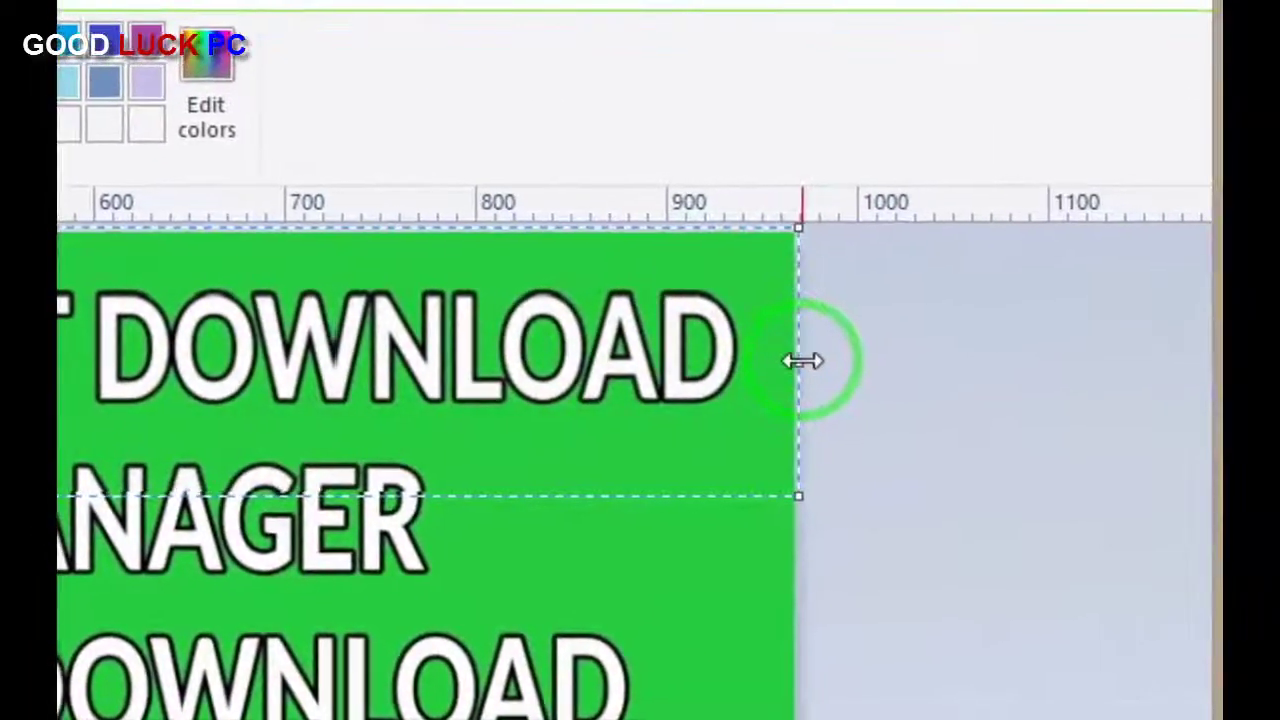
drag(803, 361, 504, 360)
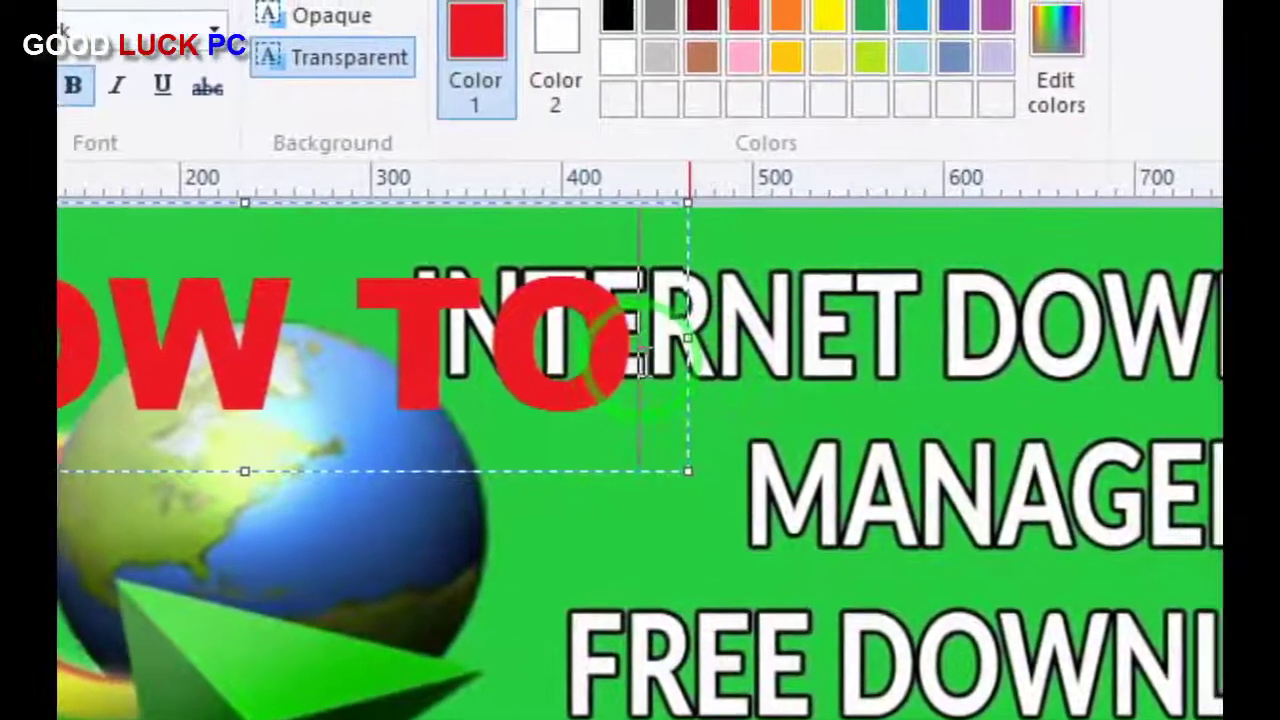
Step: Reduce the "HOW TO" text to size 48 and shrink its text box to fit the smaller lettering
drag(641, 359, 150, 365)
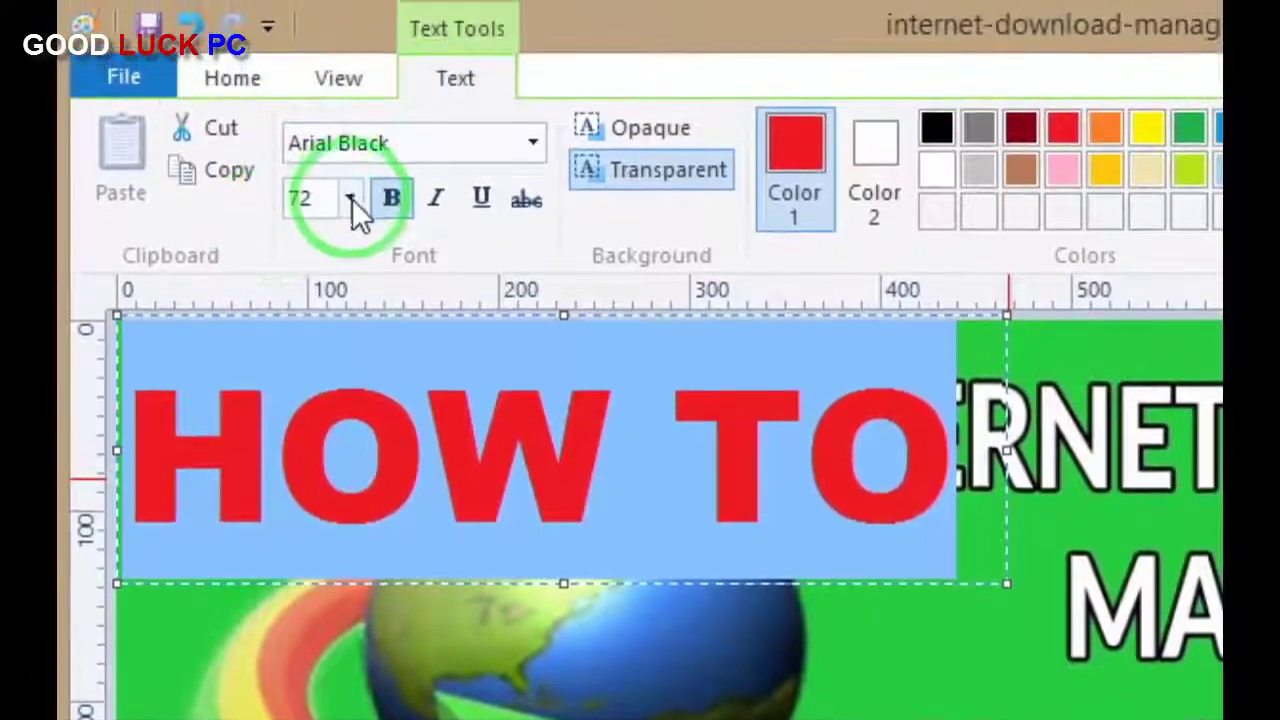
click(349, 177)
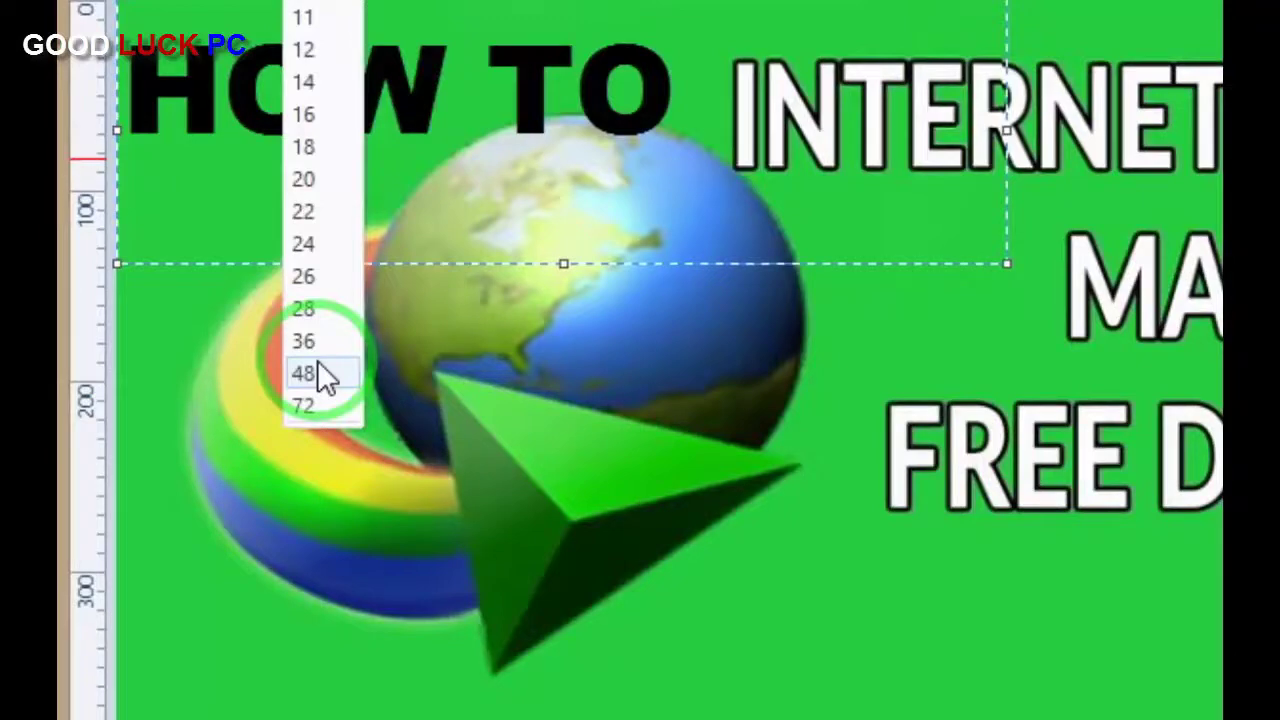
click(318, 365)
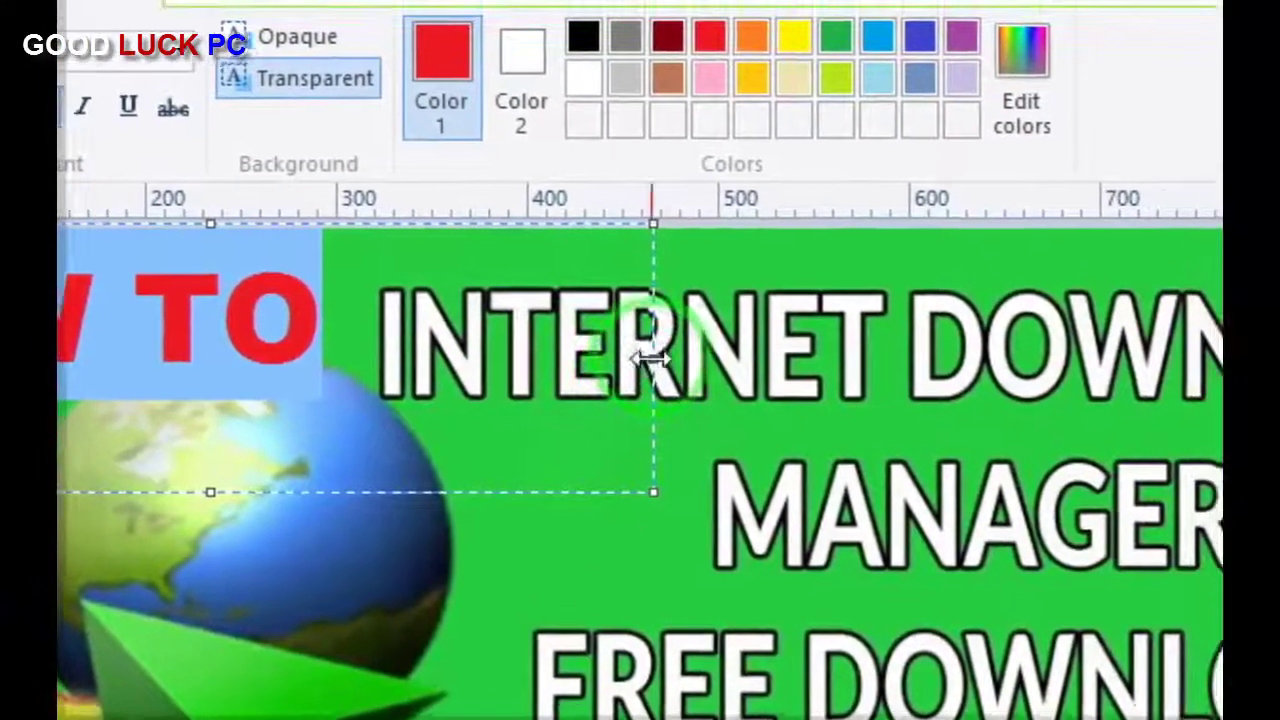
drag(640, 360, 340, 360)
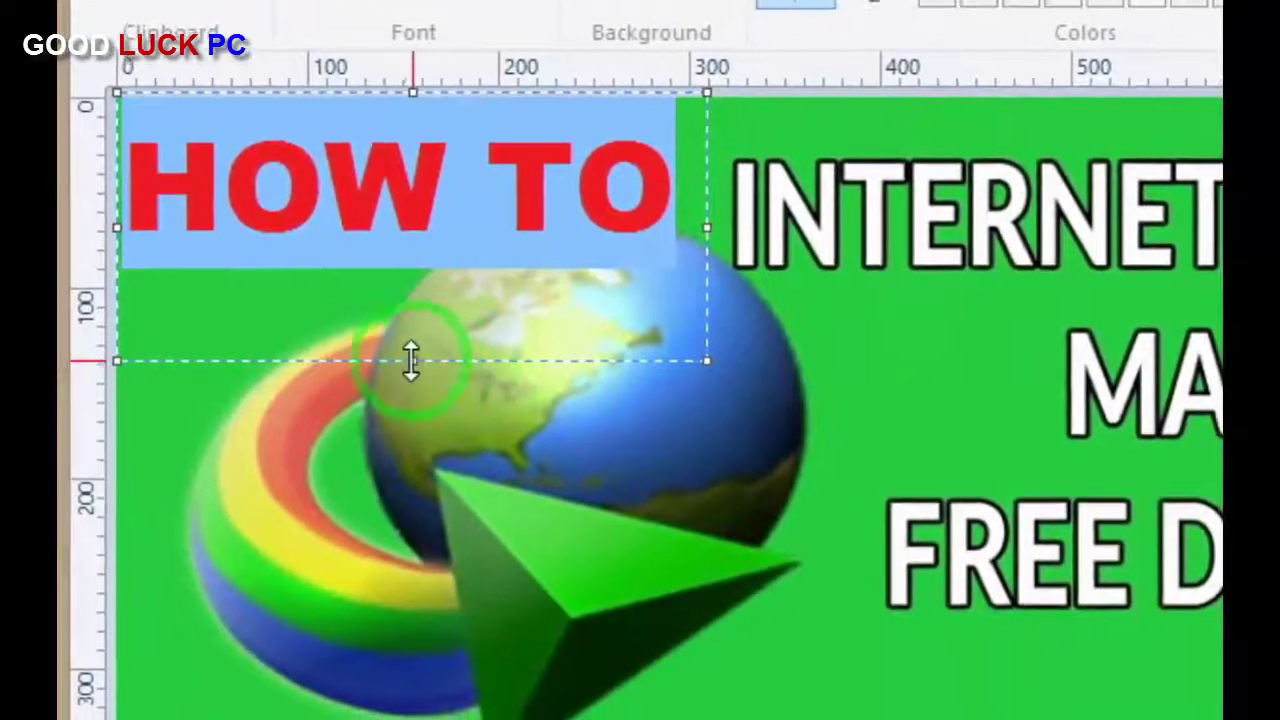
drag(414, 360, 399, 257)
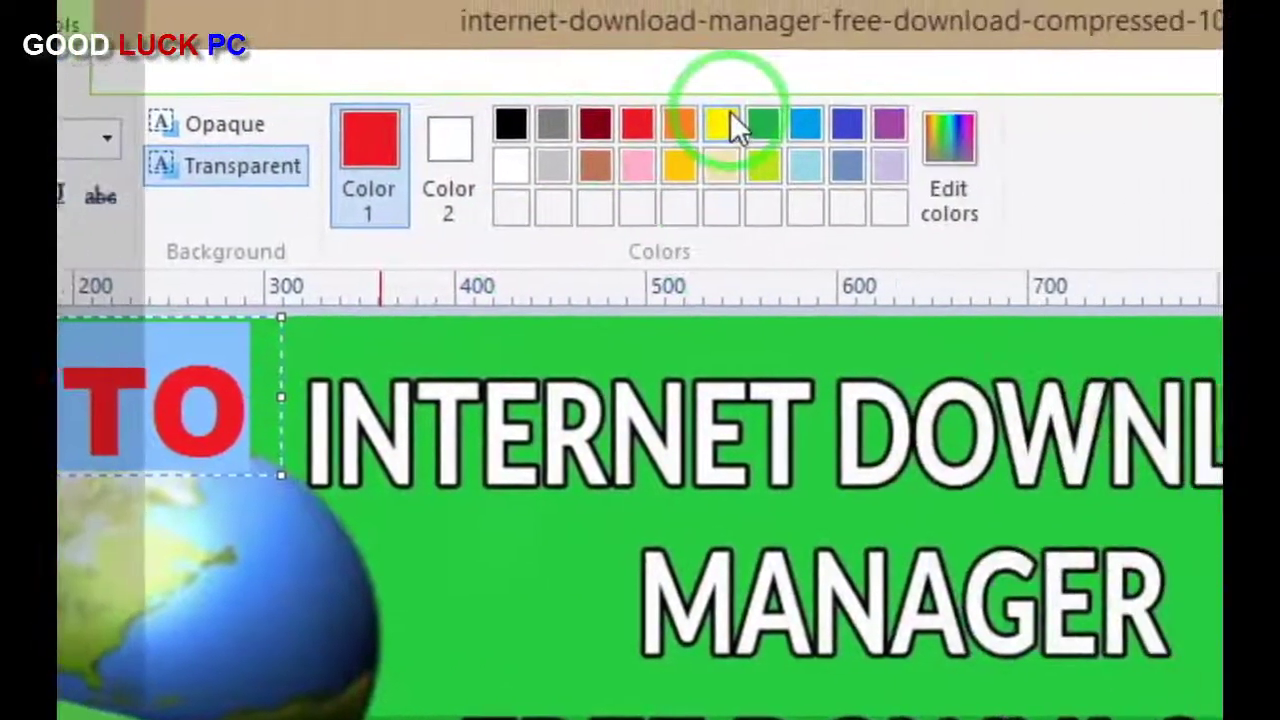
Step: Try several palette colours on the "HOW TO" text and set it to yellow
click(1116, 94)
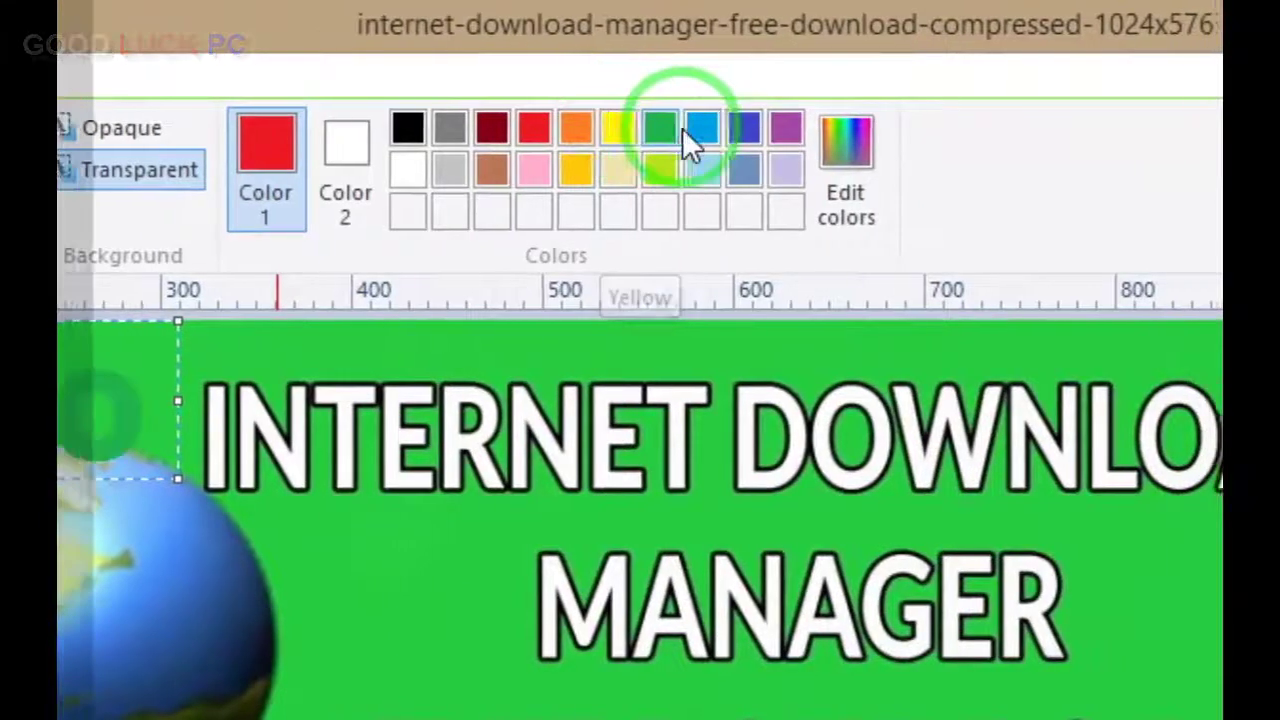
click(719, 128)
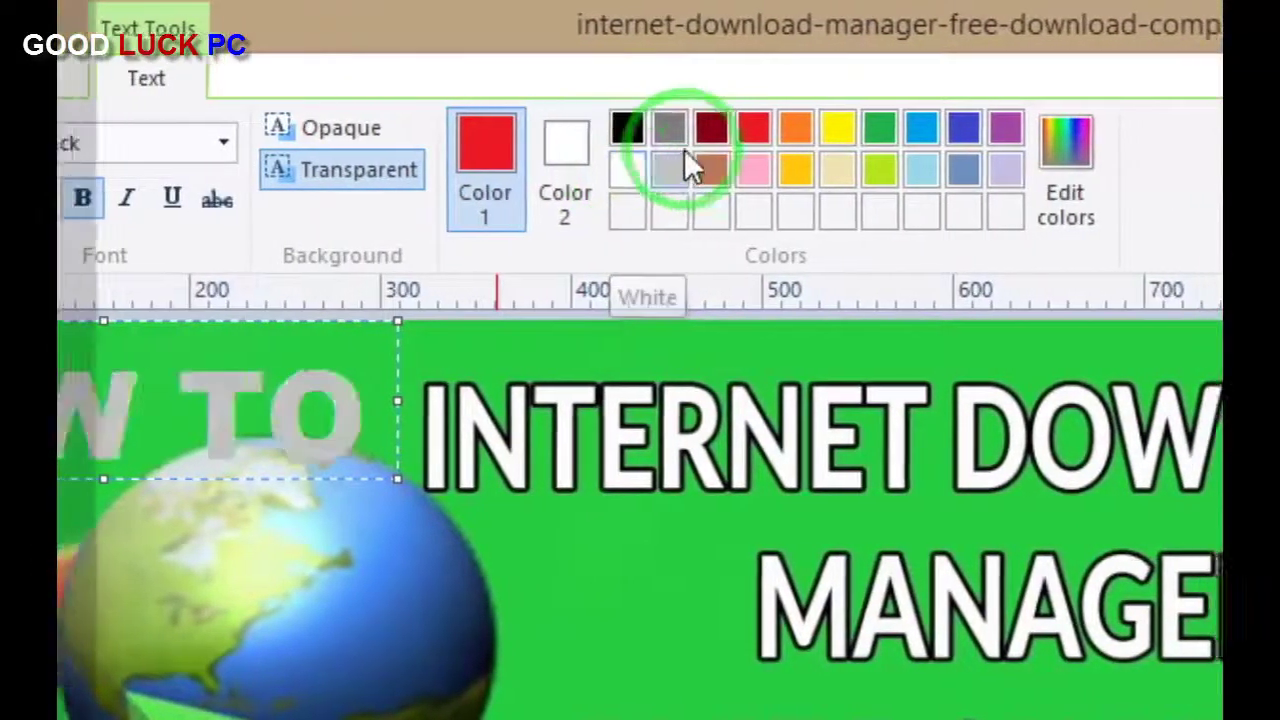
click(730, 127)
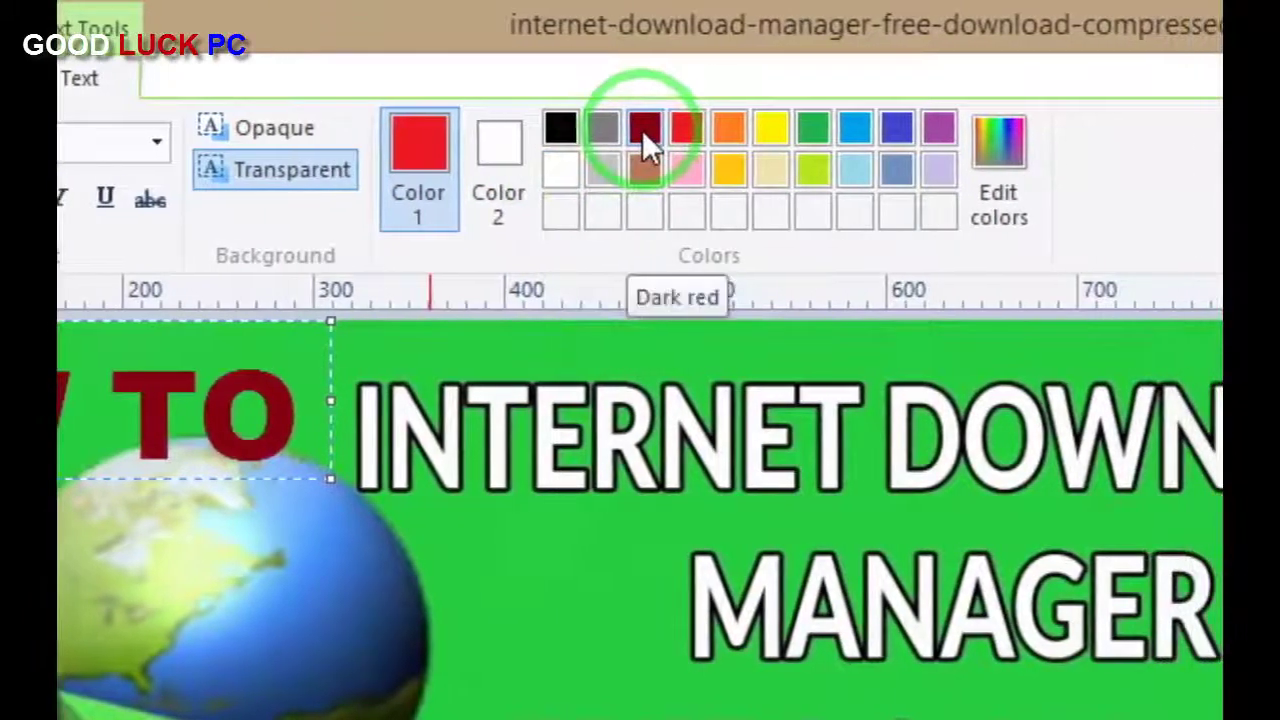
click(730, 127)
click(855, 127)
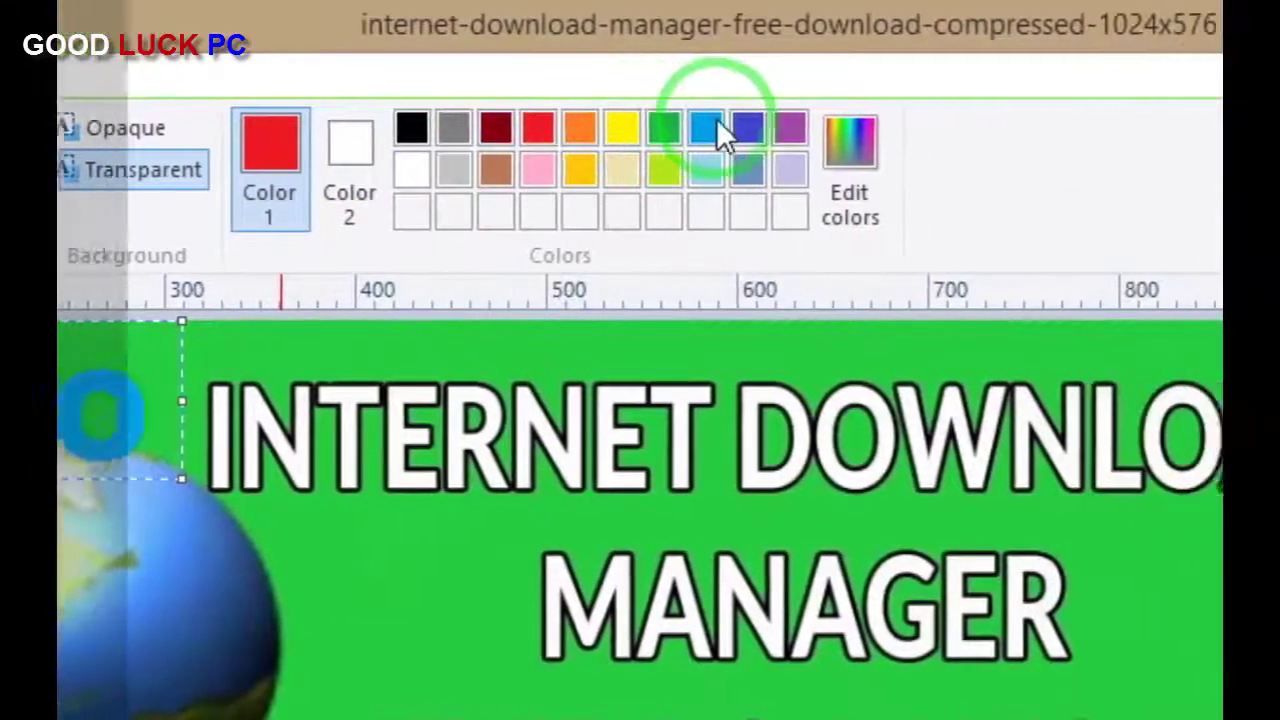
click(813, 127)
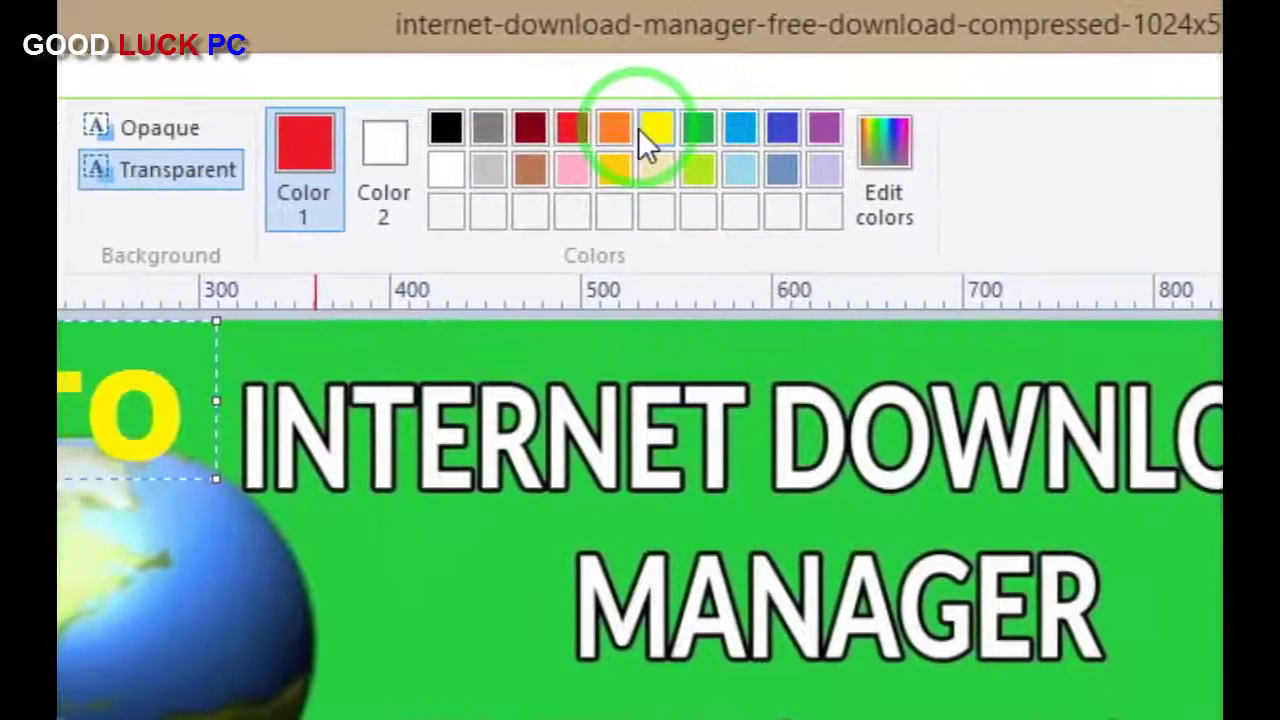
click(570, 127)
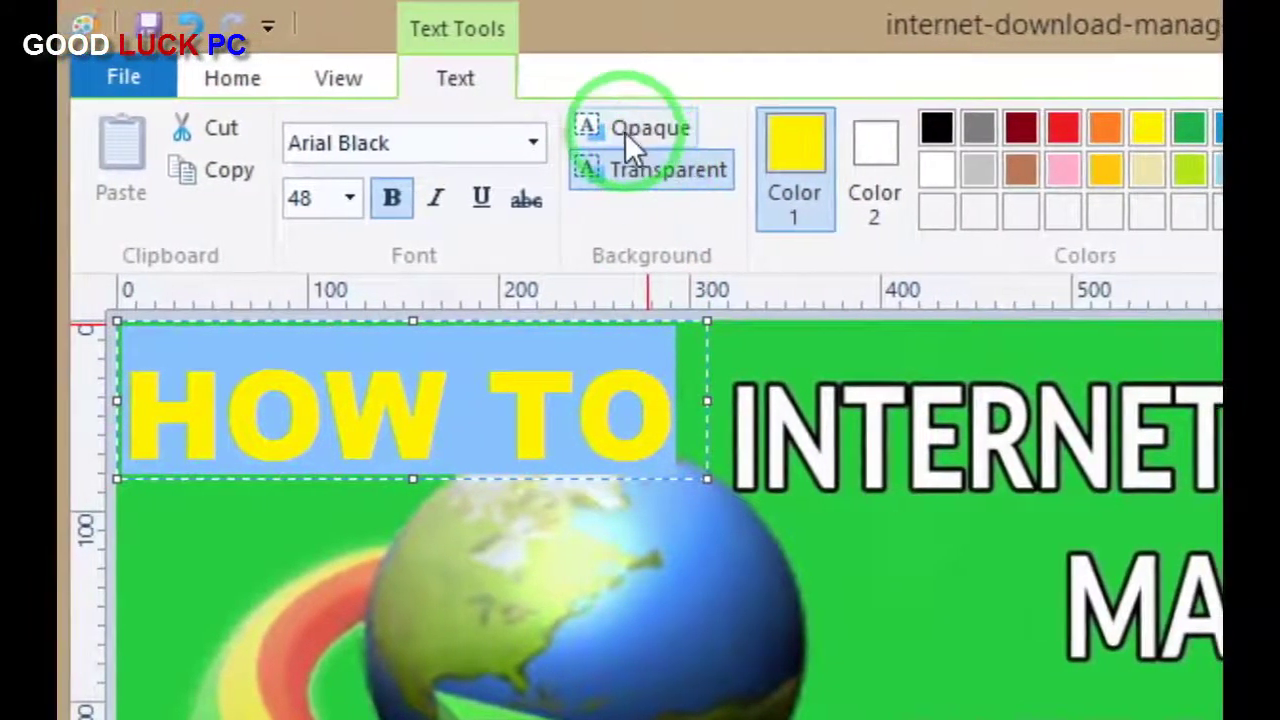
Step: Give the "HOW TO" text an opaque white background and commit it to the picture
click(628, 129)
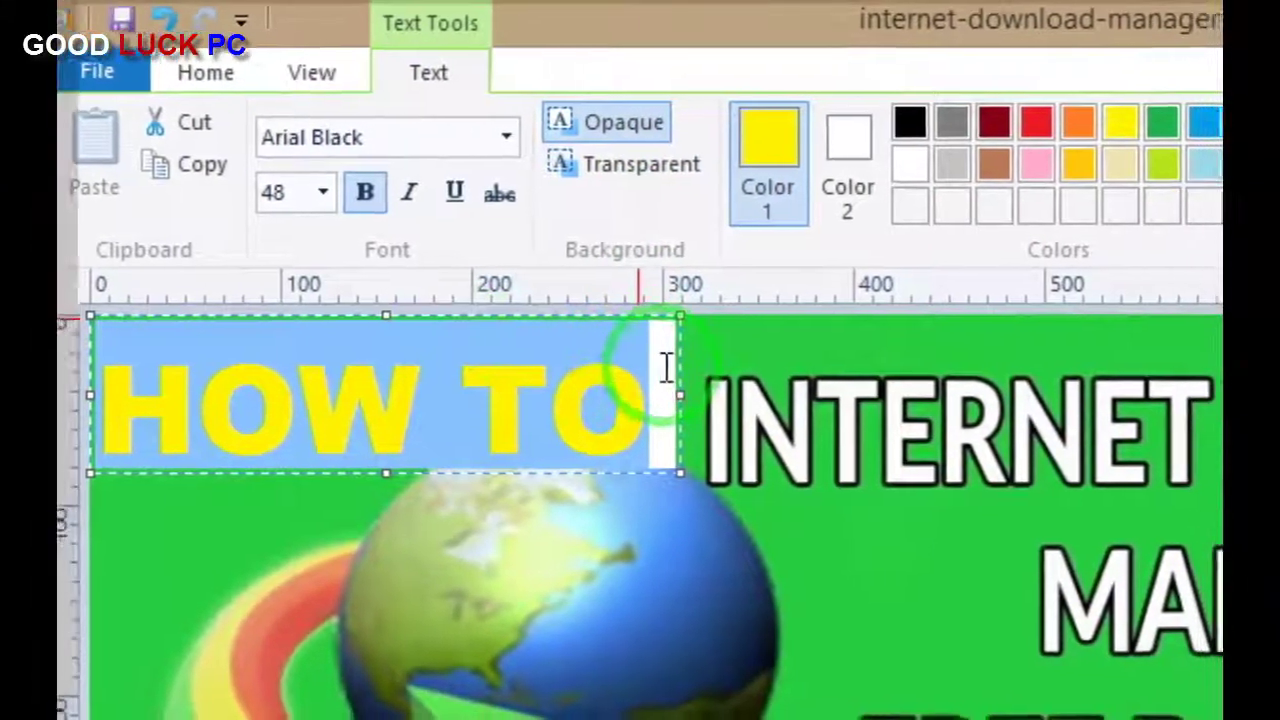
click(683, 365)
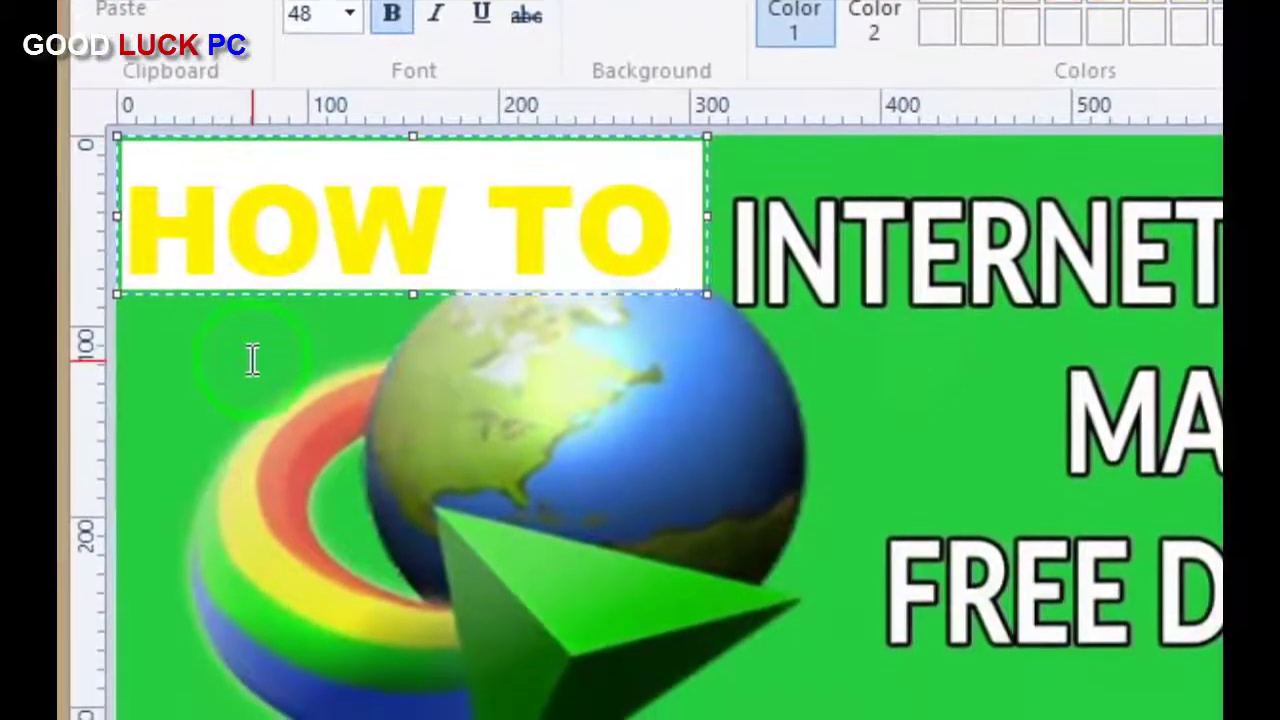
click(255, 412)
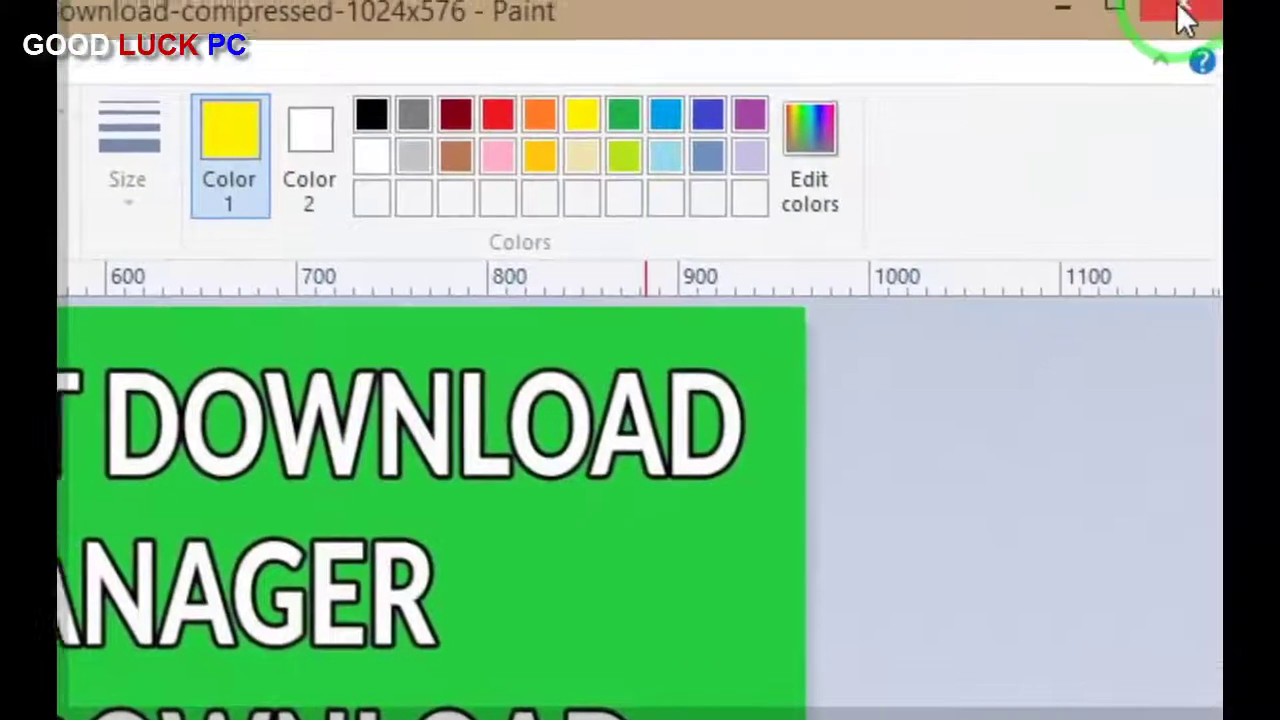
Step: Close the thumbnail picture and save the changes to its existing file
click(1183, 18)
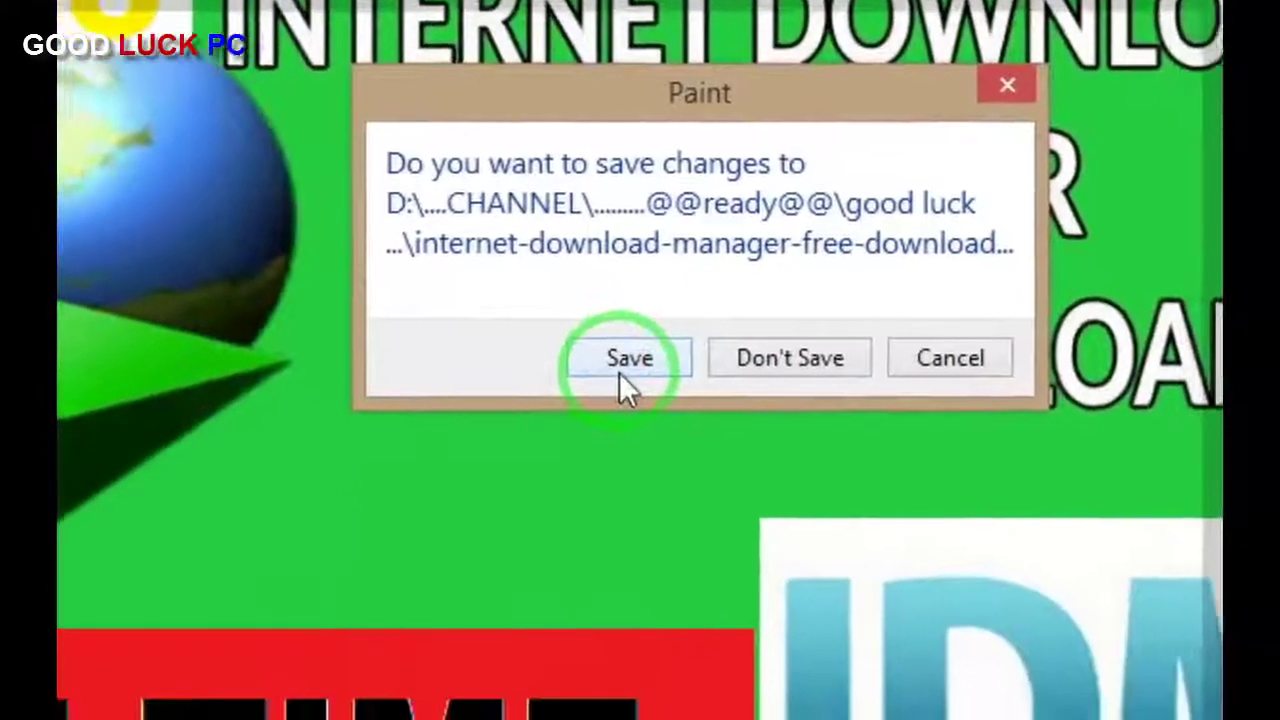
click(129, 601)
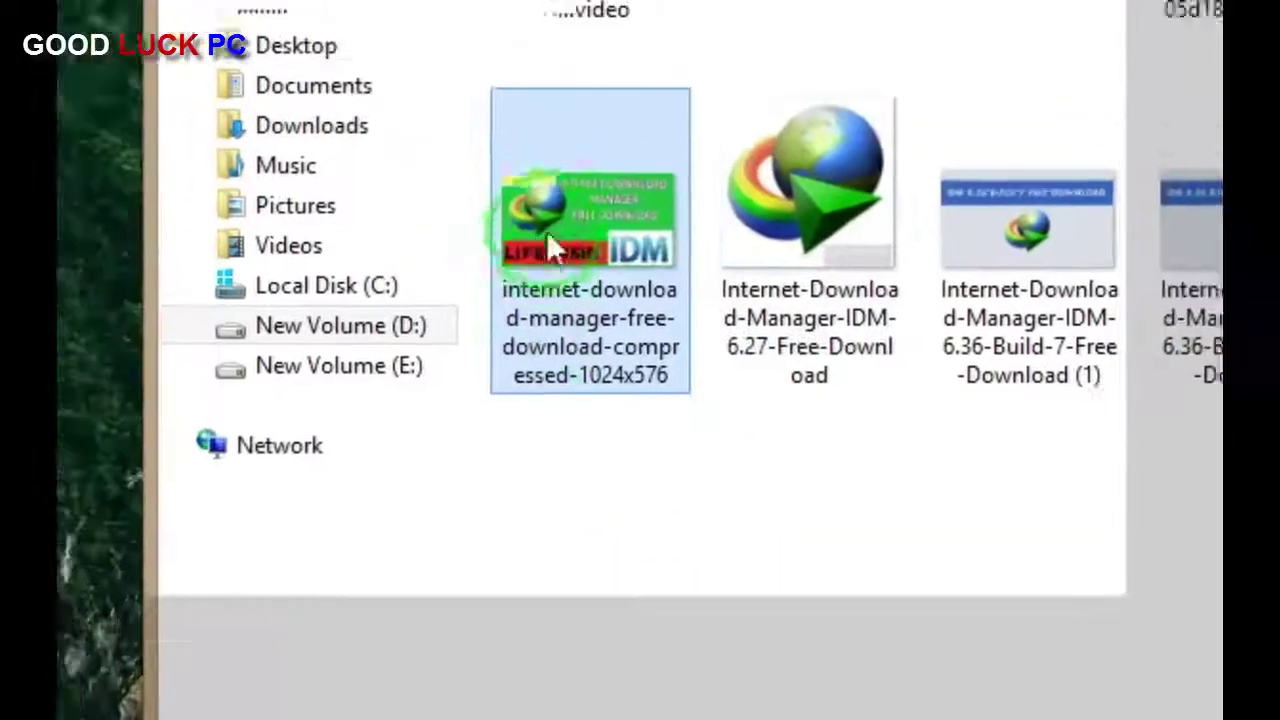